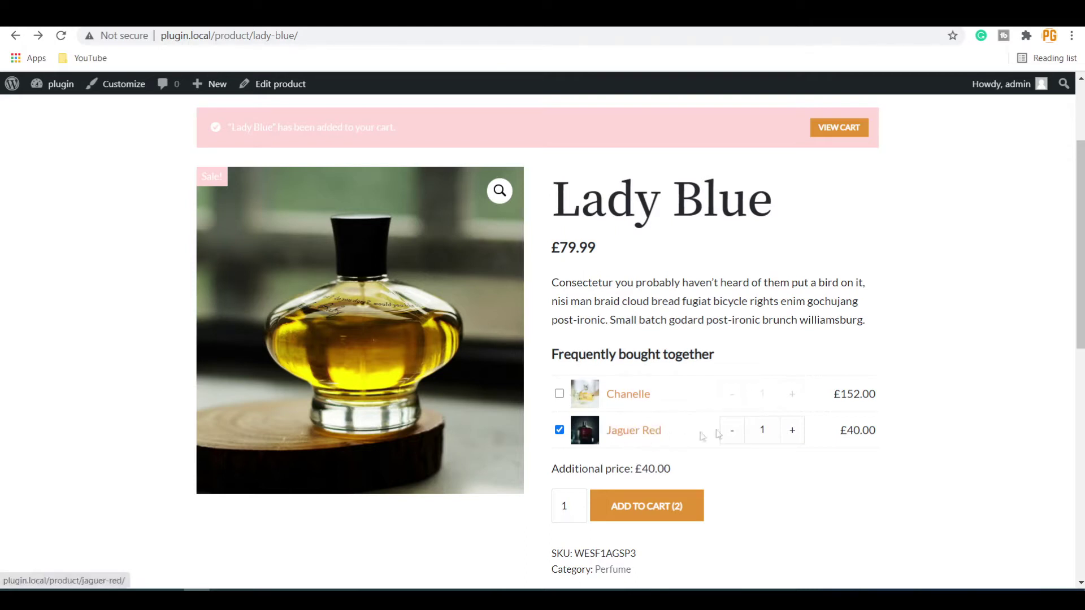
Step: Try out the quantity controls of the Jaguer Red add-on and the main product on the Lady Blue page
{"action": "left_click", "coordinate": [792, 432]}
{"action": "left_click", "coordinate": [729, 434]}
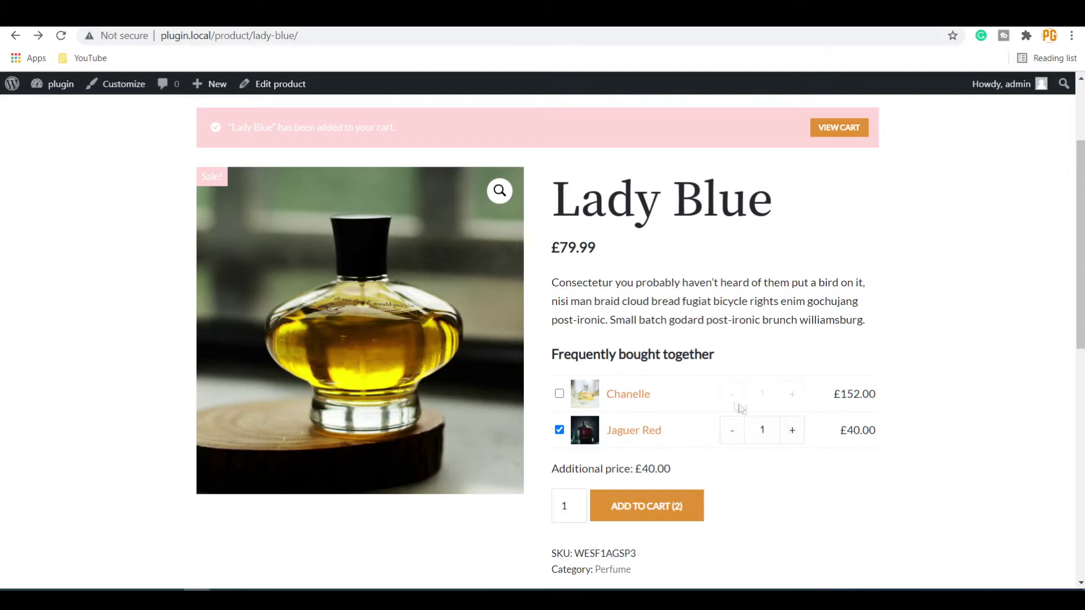
{"action": "left_click", "coordinate": [578, 504]}
{"action": "left_click", "coordinate": [578, 509]}
Step: Deselect and reselect Jaguer Red under Frequently bought together to check how the Lady Blue price responds
{"action": "left_click", "coordinate": [560, 431]}
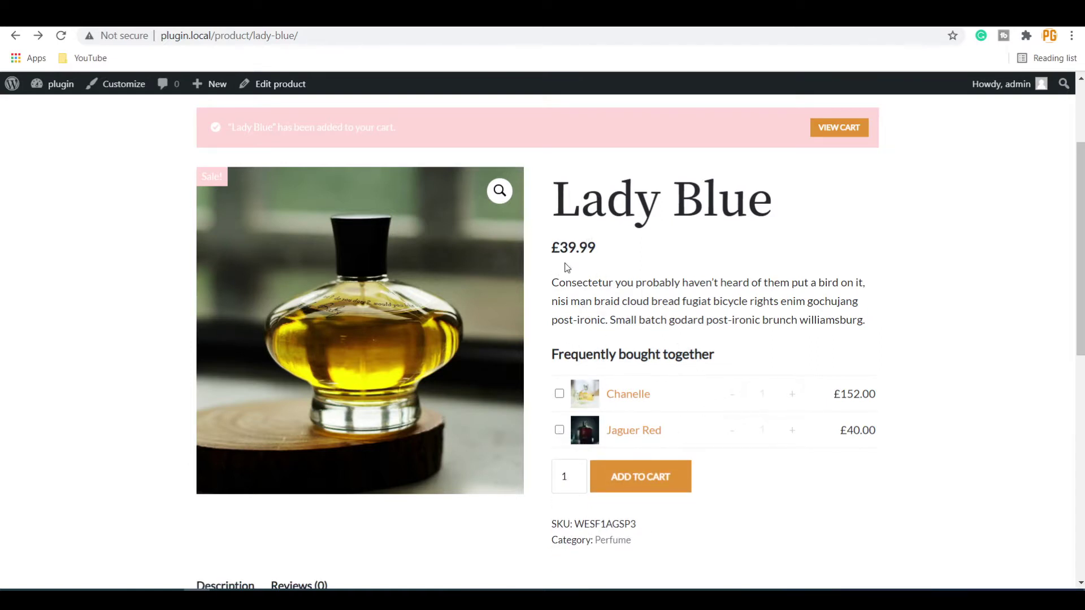
{"action": "left_click", "coordinate": [560, 431]}
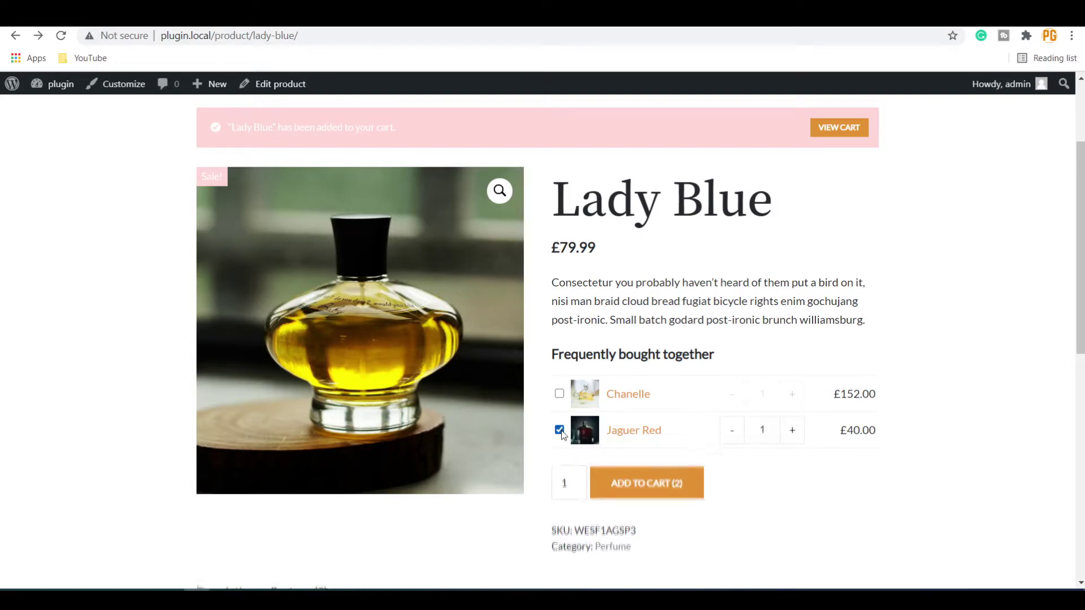
{"action": "scroll", "coordinate": [718, 401], "scroll_direction": "up", "scroll_amount": 2}
{"action": "scroll", "coordinate": [717, 396], "scroll_direction": "down", "scroll_amount": 4}
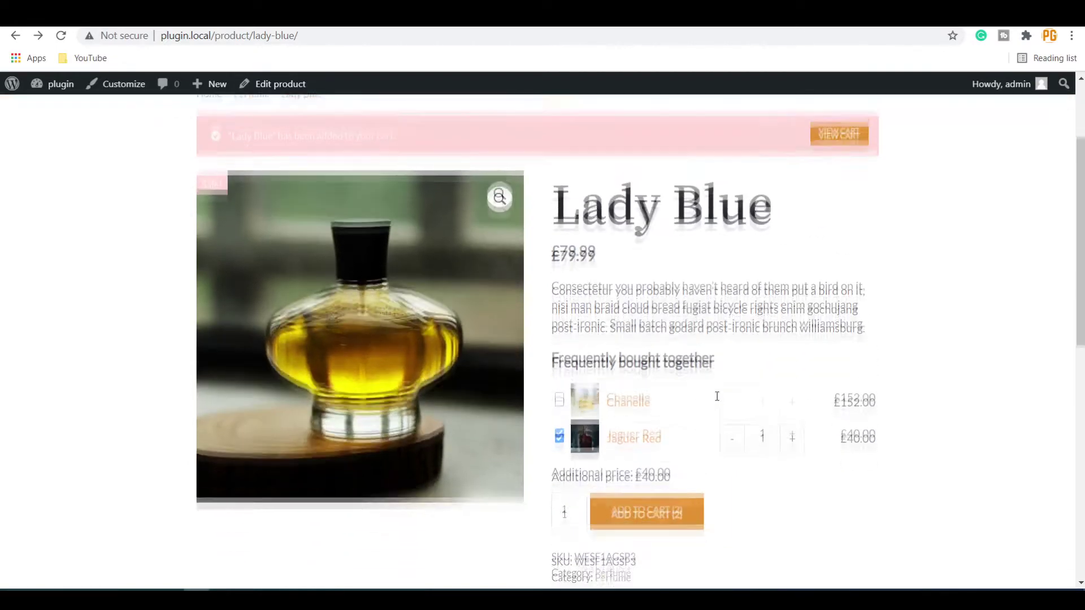
{"action": "scroll", "coordinate": [717, 398], "scroll_direction": "down", "scroll_amount": 1}
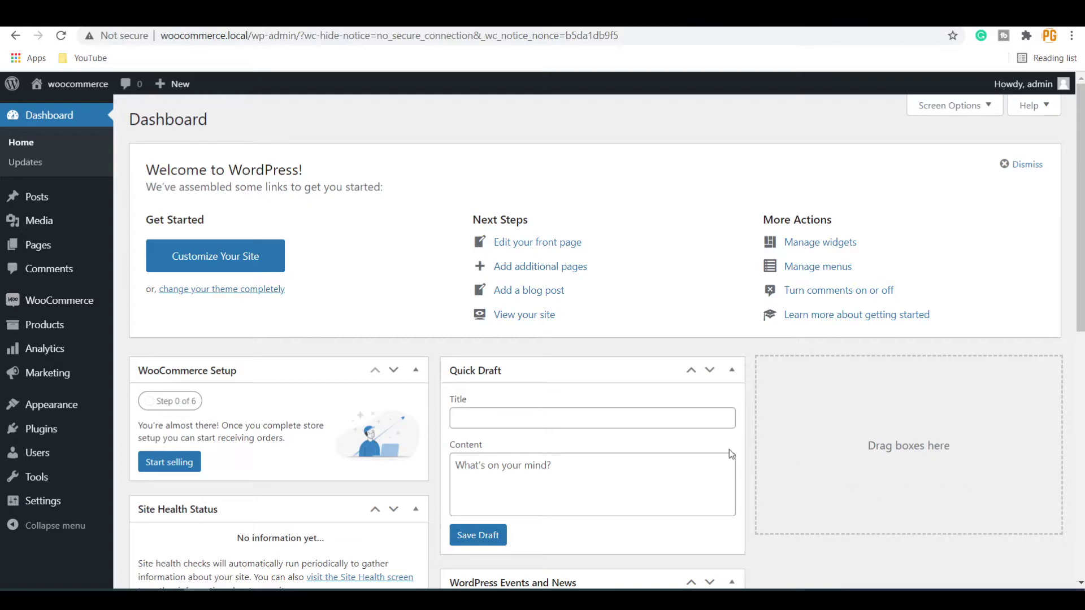
Step: Search the plugin directory for "bought" and install and activate WPC Frequently Bought Together for WooCommerce
{"action": "mouse_move", "coordinate": [43, 435]}
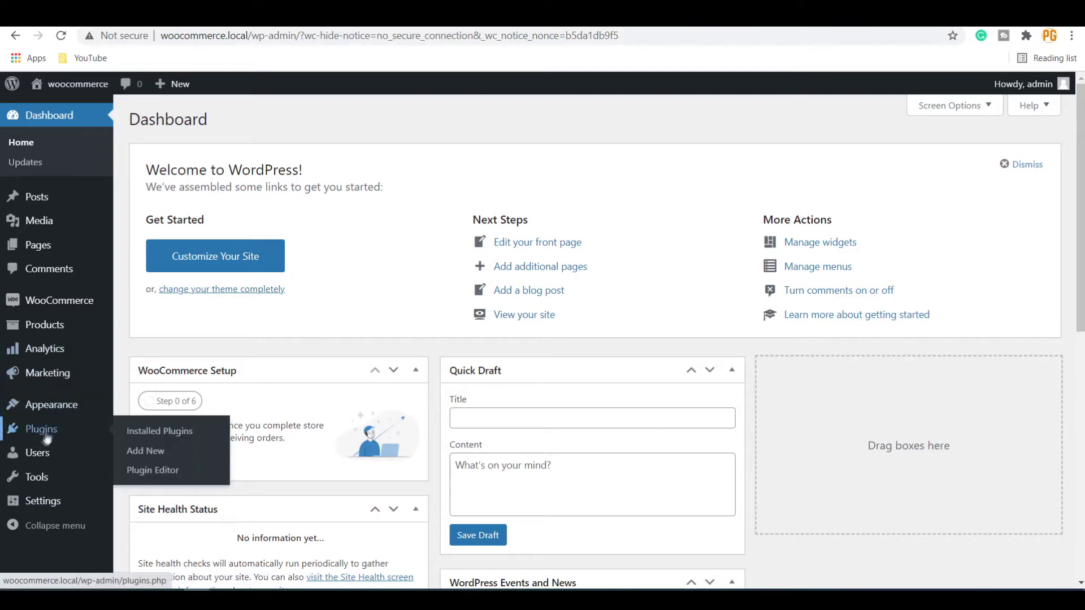
{"action": "left_click", "coordinate": [146, 452]}
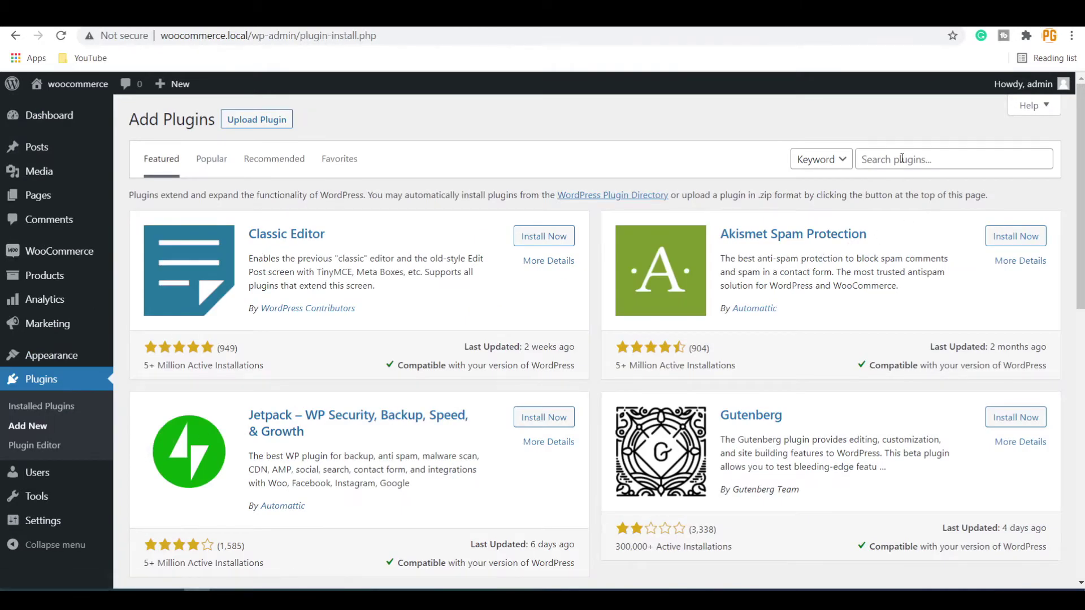
{"action": "left_click", "coordinate": [902, 159]}
{"action": "type", "text": "bough"}
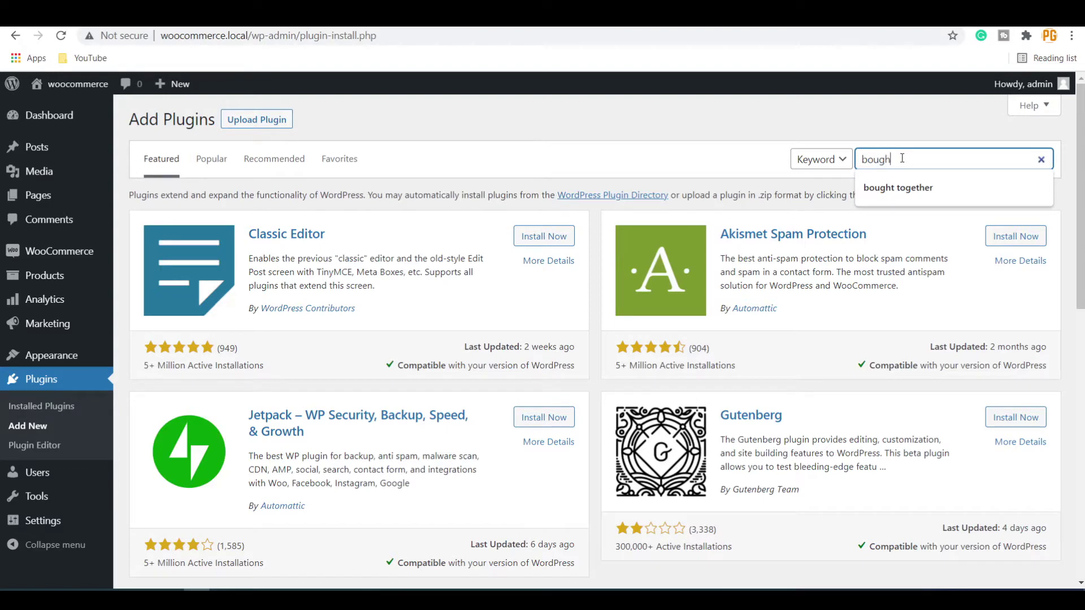
{"action": "type", "text": "t"}
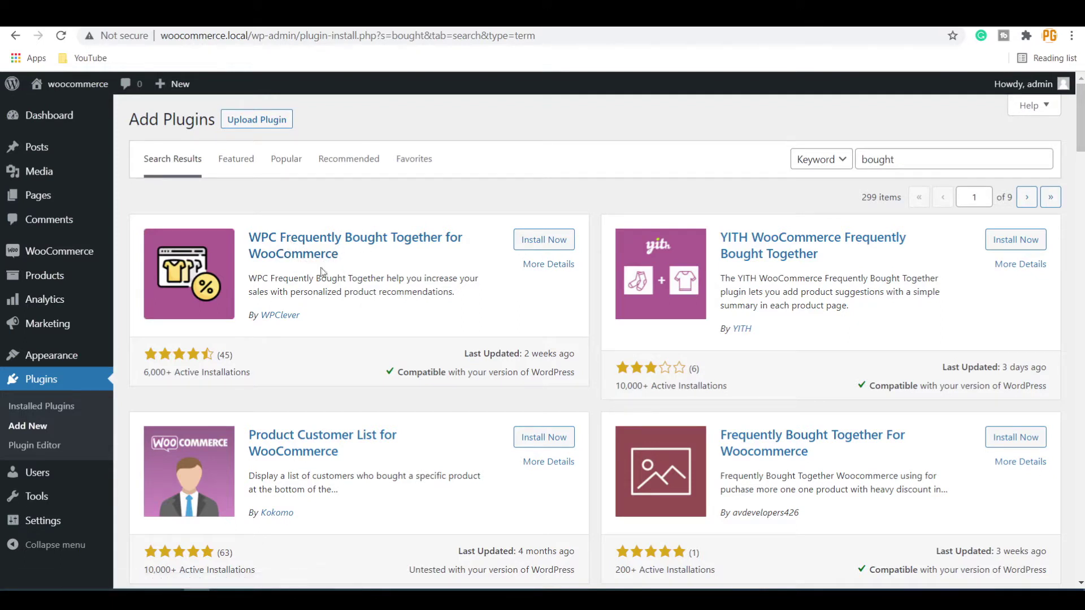
{"action": "left_click", "coordinate": [543, 240]}
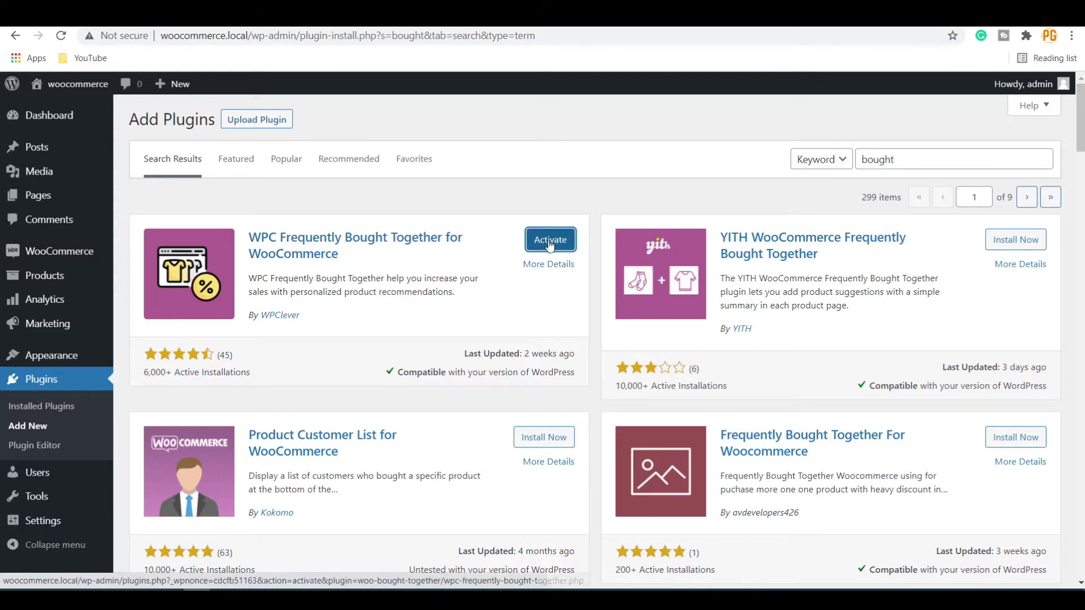
{"action": "left_click", "coordinate": [558, 247]}
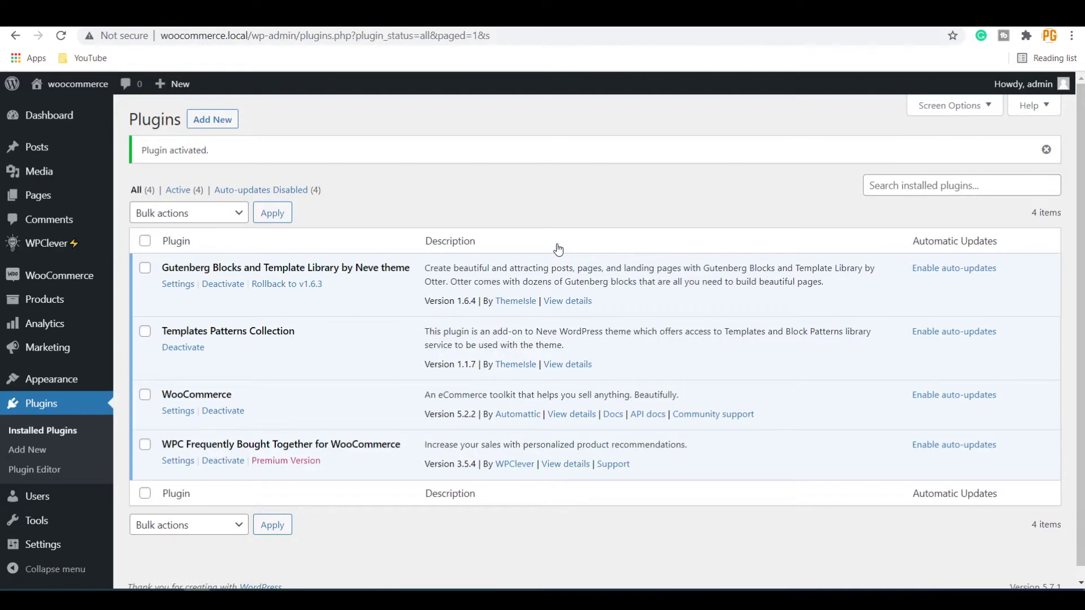
Step: Open the Lady Blue product for editing and show its Bought Together product data settings
{"action": "left_click", "coordinate": [135, 304]}
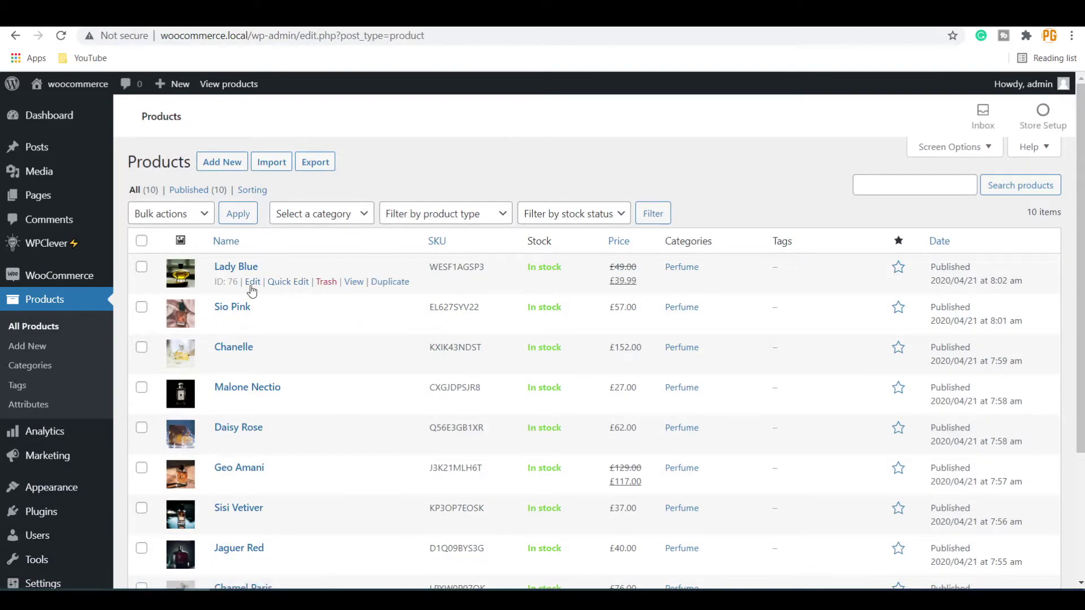
{"action": "left_click", "coordinate": [252, 284]}
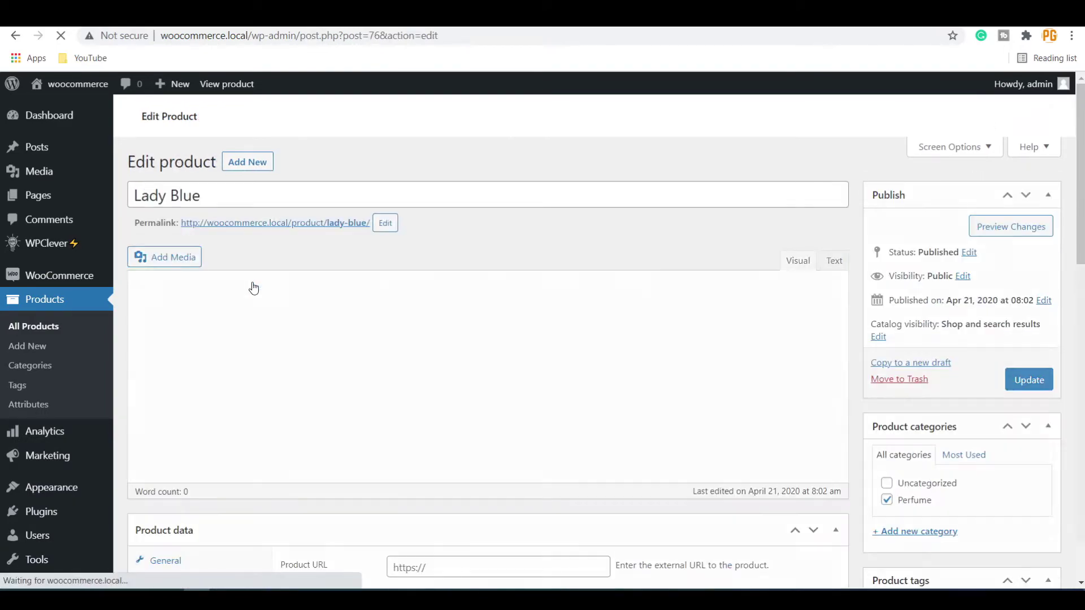
{"action": "scroll", "coordinate": [374, 265], "scroll_direction": "down", "scroll_amount": 1}
{"action": "scroll", "coordinate": [374, 265], "scroll_direction": "down", "scroll_amount": 6}
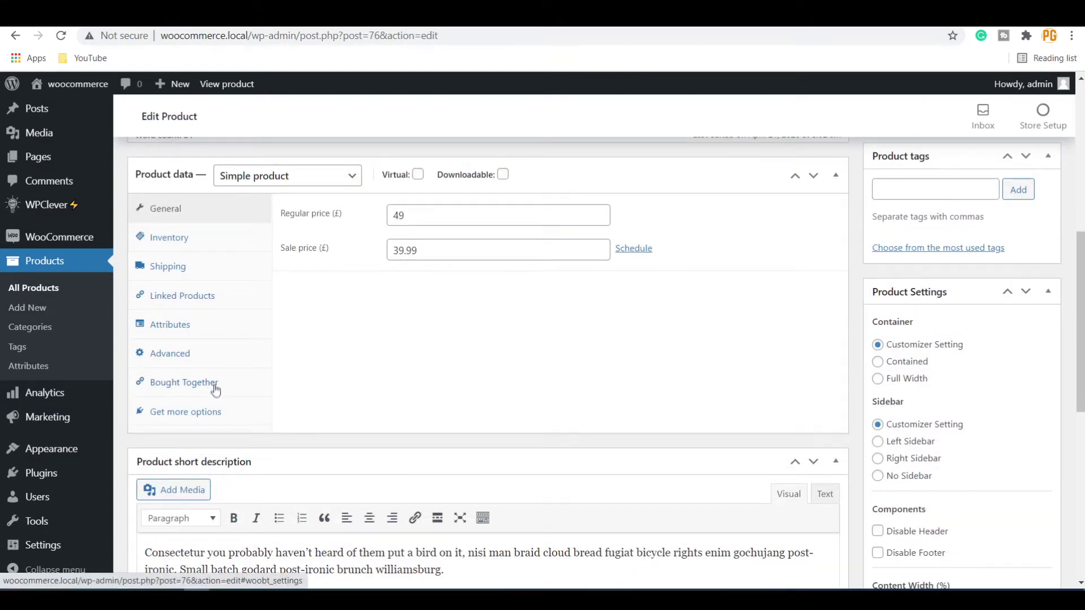
{"action": "left_click", "coordinate": [210, 388]}
{"action": "scroll", "coordinate": [560, 311], "scroll_direction": "up", "scroll_amount": 1}
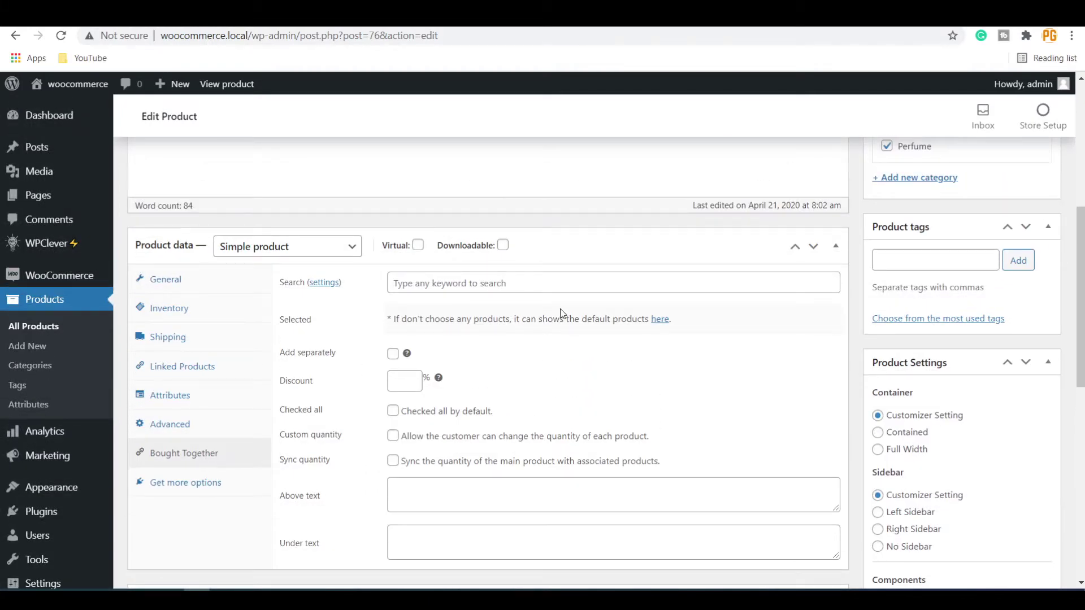
Step: Add Chanelle and Jaguer Red as the selected bought-together products for Lady Blue
{"action": "left_click", "coordinate": [525, 288]}
{"action": "type", "text": "chane"}
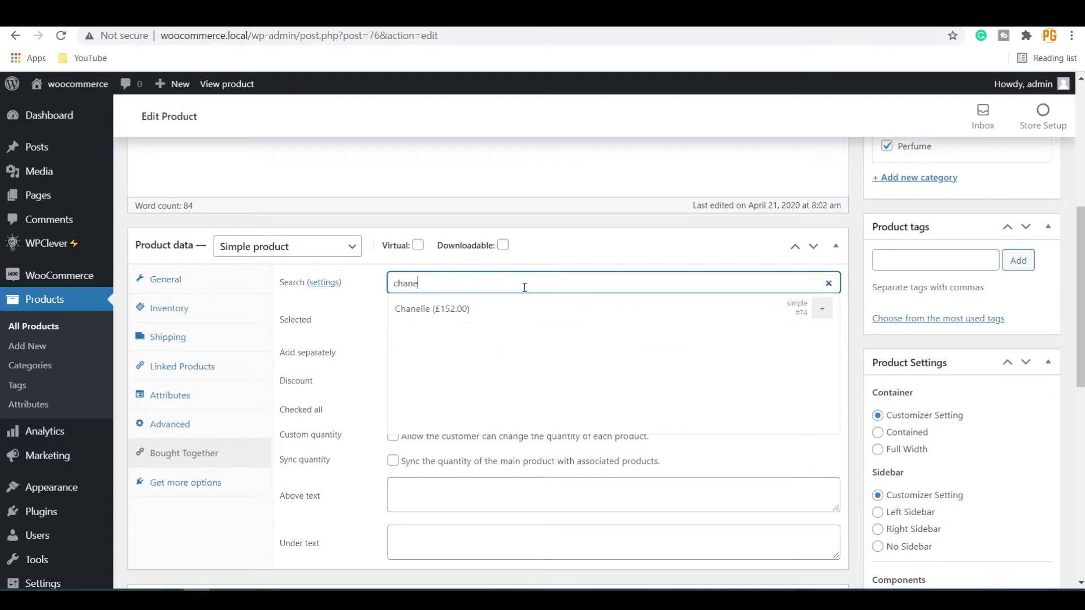
{"action": "left_click", "coordinate": [505, 309]}
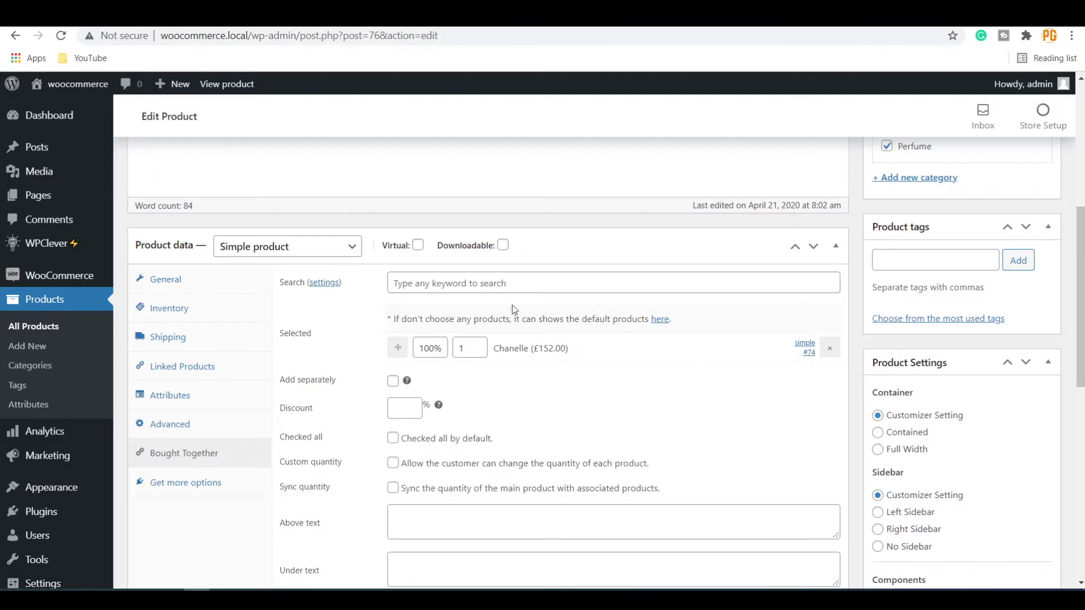
{"action": "left_click", "coordinate": [523, 289]}
{"action": "type", "text": "jagu"}
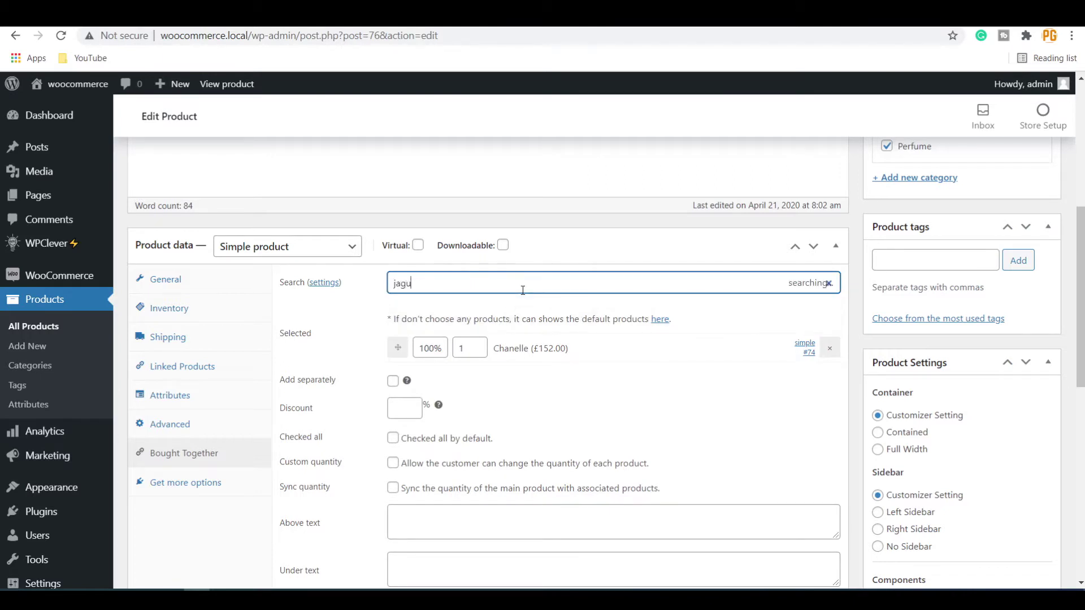
{"action": "left_click", "coordinate": [537, 303]}
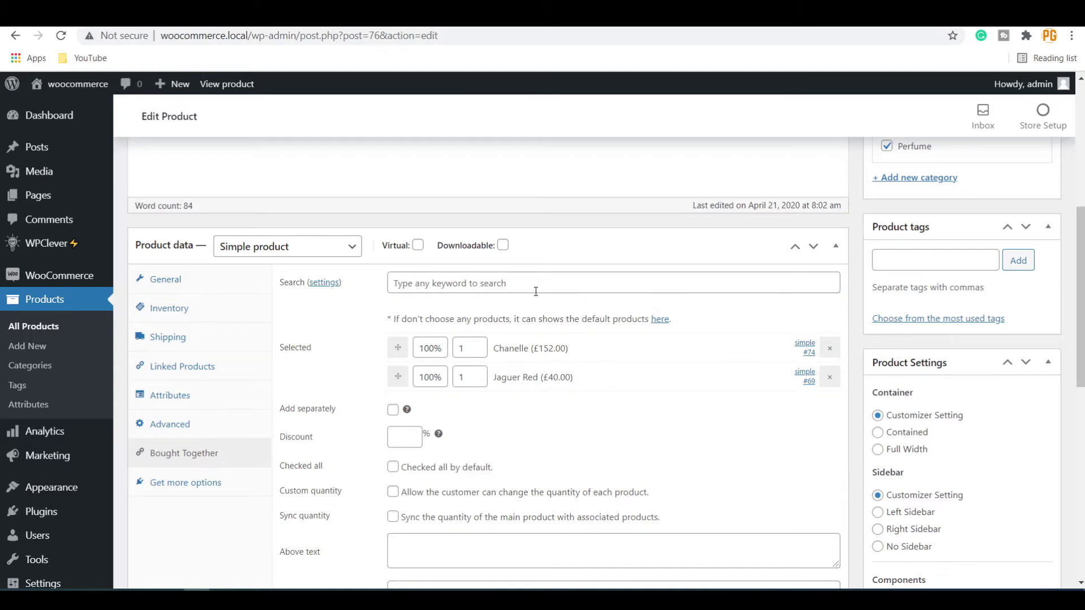
Step: Update the Lady Blue product and view its product page with the bought-together items
{"action": "scroll", "coordinate": [535, 291], "scroll_direction": "down", "scroll_amount": 3}
{"action": "scroll", "coordinate": [537, 297], "scroll_direction": "up", "scroll_amount": 7}
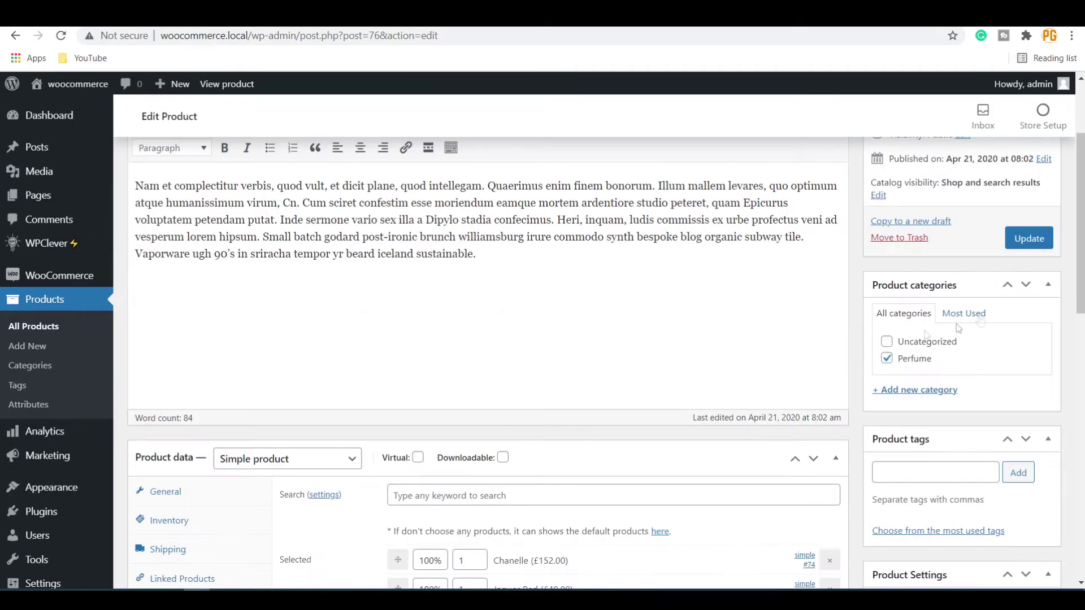
{"action": "left_click", "coordinate": [1032, 242]}
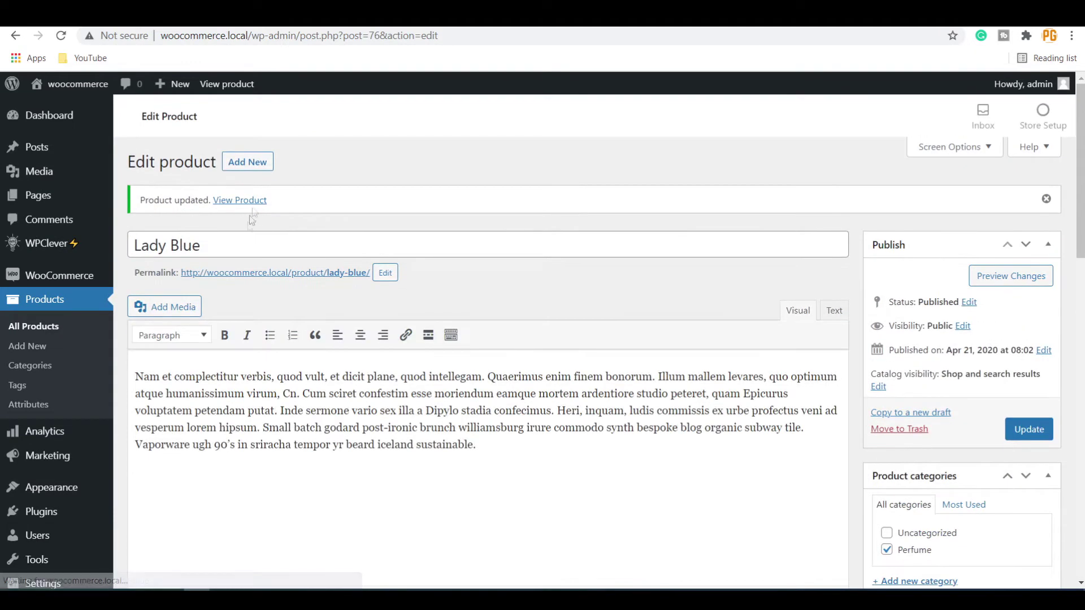
{"action": "key", "text": "Return"}
{"action": "scroll", "coordinate": [715, 314], "scroll_direction": "down", "scroll_amount": 1}
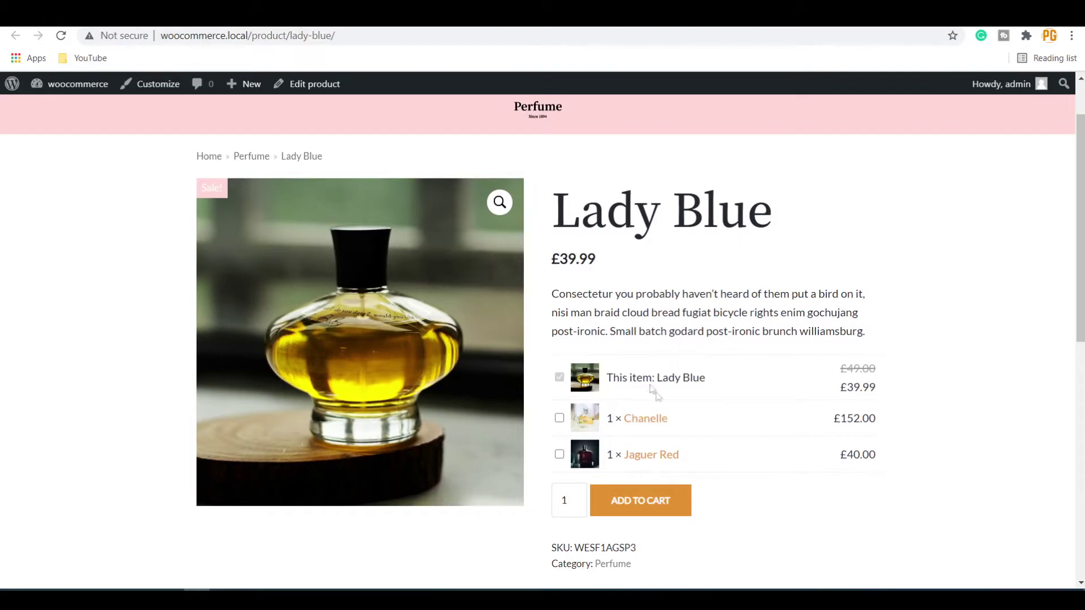
Step: Return to Lady Blue's Bought Together settings and set the Above text to "Frequently bought together"
{"action": "key", "text": "alt+Left"}
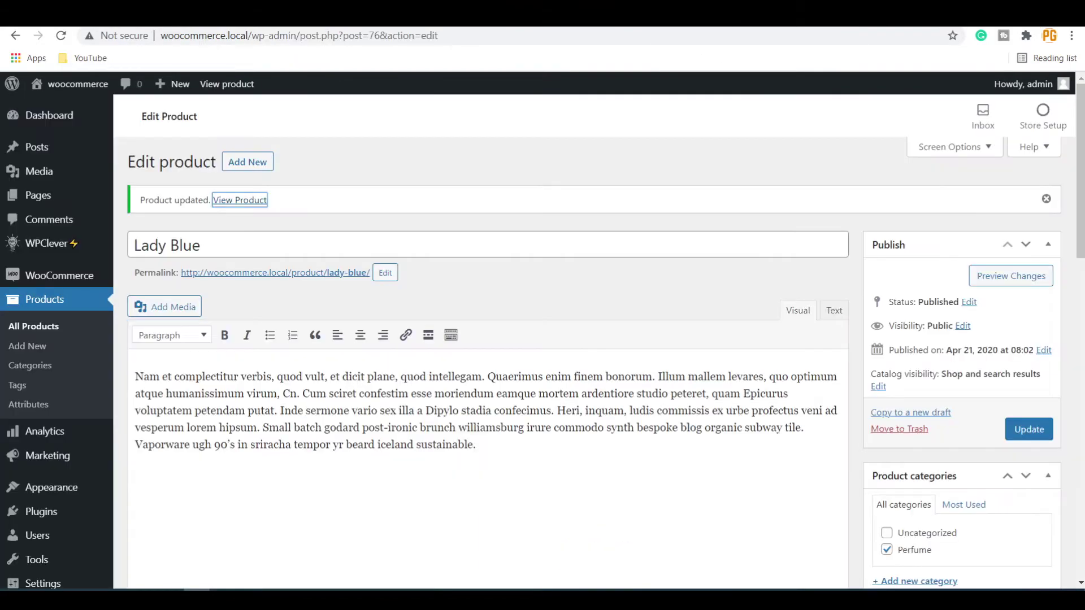
{"action": "scroll", "coordinate": [537, 304], "scroll_direction": "down", "scroll_amount": 5}
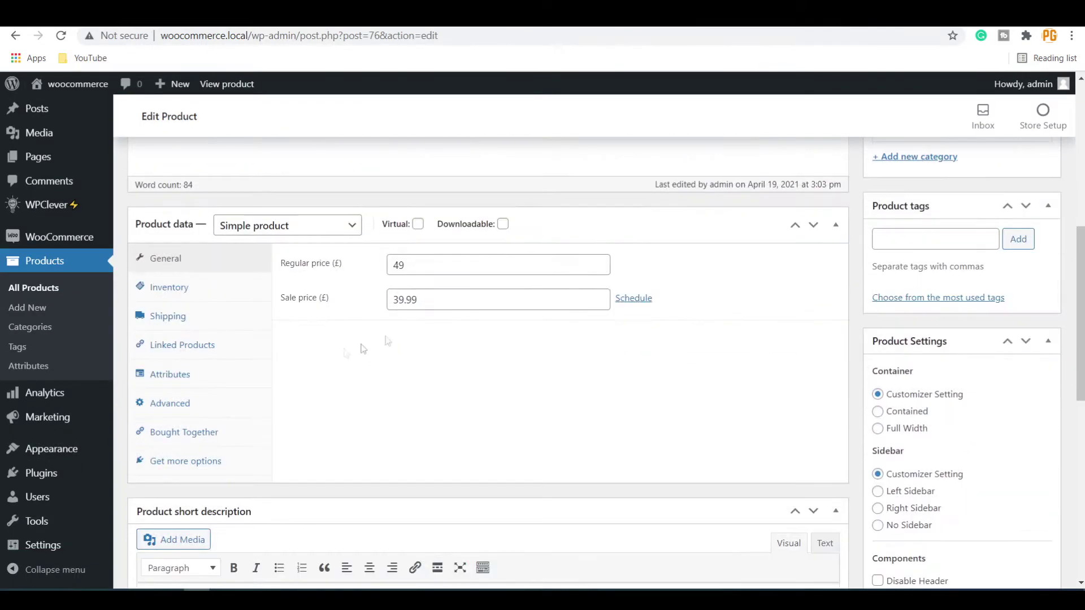
{"action": "left_click", "coordinate": [220, 430]}
{"action": "scroll", "coordinate": [559, 402], "scroll_direction": "down", "scroll_amount": 1}
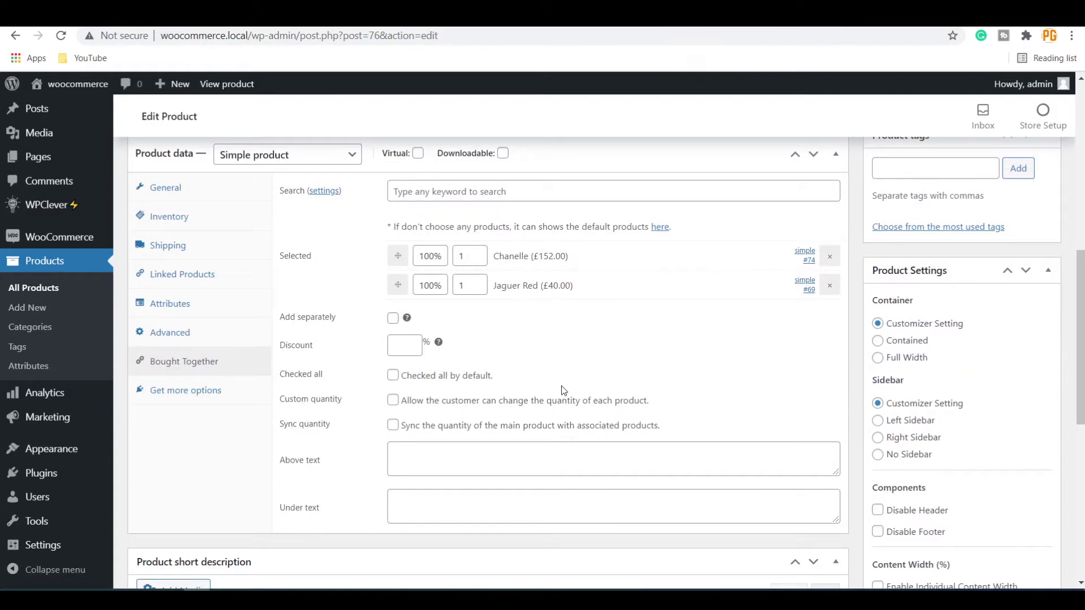
{"action": "scroll", "coordinate": [564, 390], "scroll_direction": "down", "scroll_amount": 1}
{"action": "scroll", "coordinate": [565, 389], "scroll_direction": "up", "scroll_amount": 5}
{"action": "key", "text": "alt+Right"}
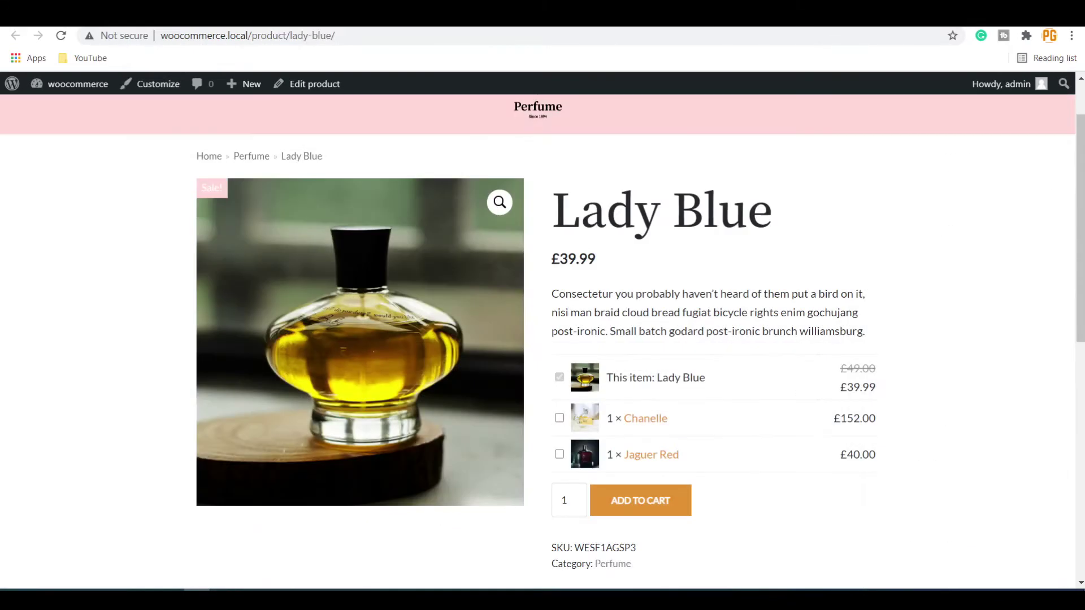
{"action": "key", "text": "alt+Left"}
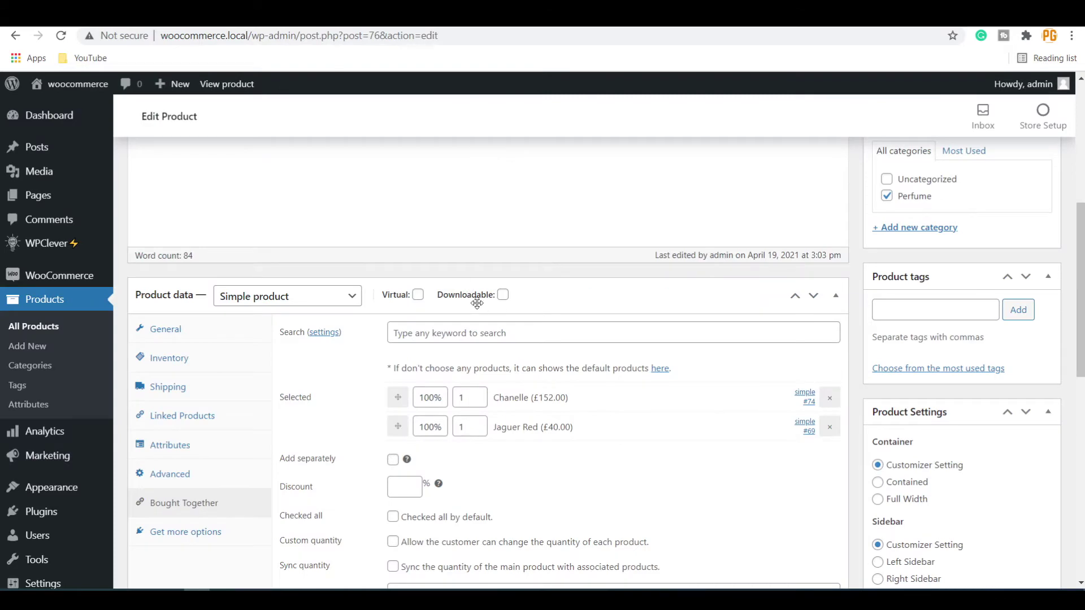
{"action": "scroll", "coordinate": [477, 303], "scroll_direction": "down", "scroll_amount": 5}
{"action": "left_click", "coordinate": [484, 450]}
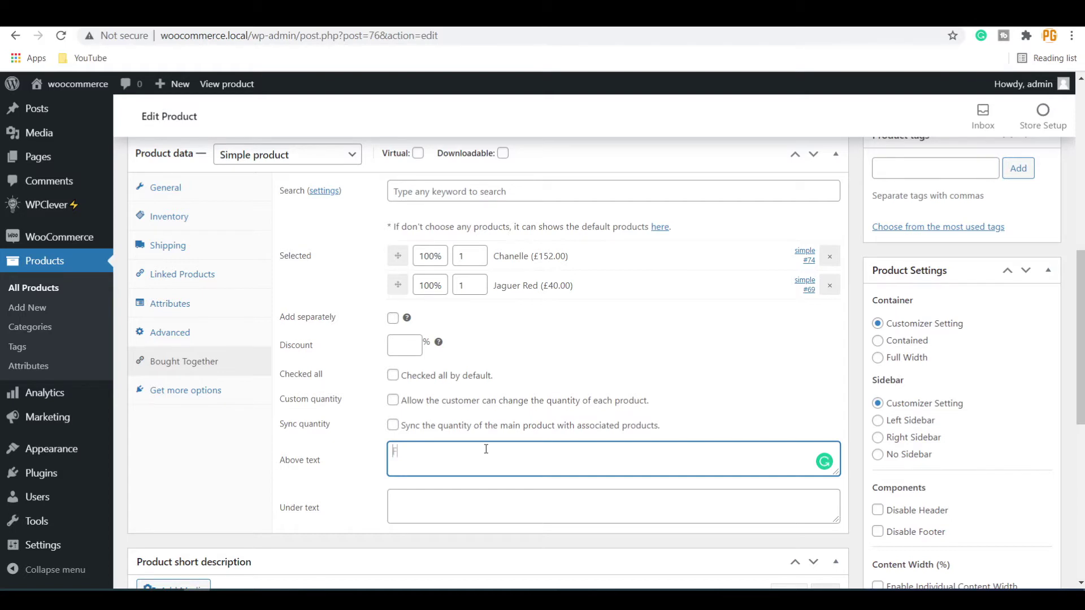
{"action": "type", "text": "Frequently bought togethe"}
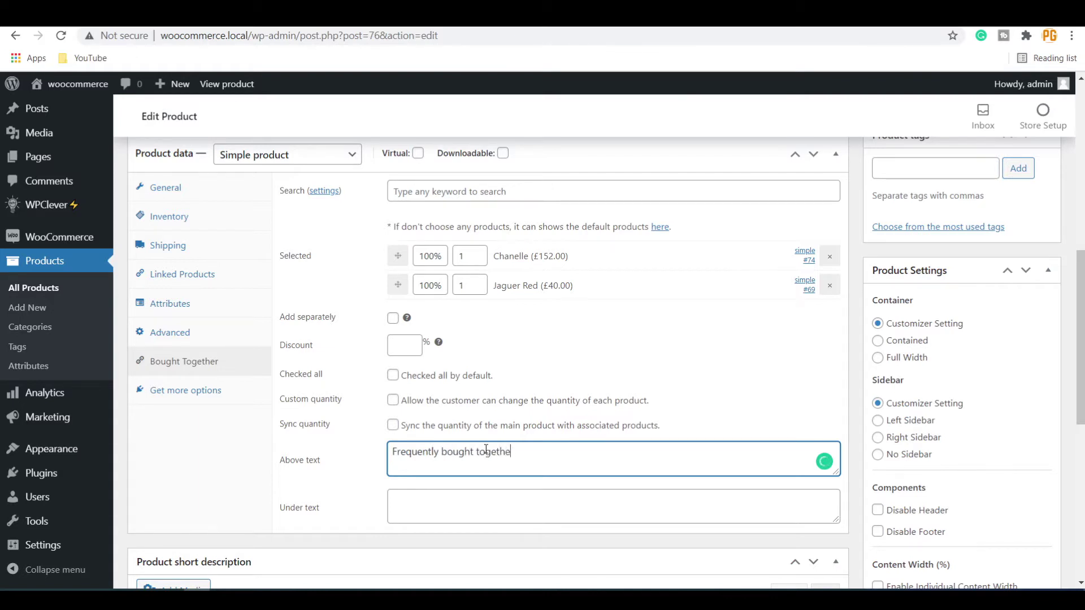
{"action": "type", "text": "r"}
Step: Update the product and reload its storefront page to check the text above the bought-together items
{"action": "scroll", "coordinate": [925, 332], "scroll_direction": "up", "scroll_amount": 3}
{"action": "left_click", "coordinate": [1021, 153]}
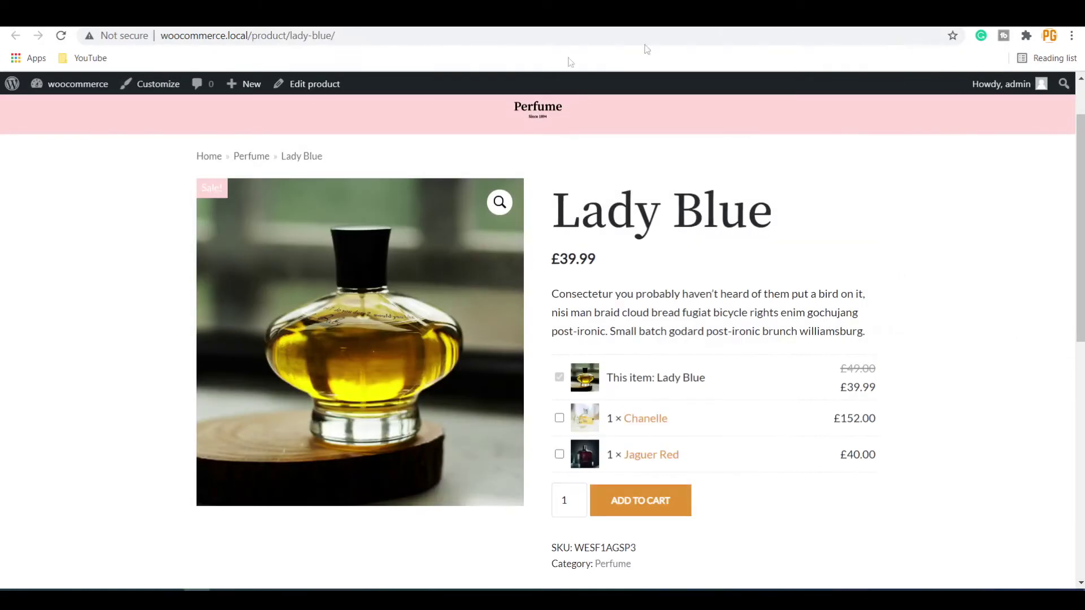
{"action": "left_click", "coordinate": [60, 35]}
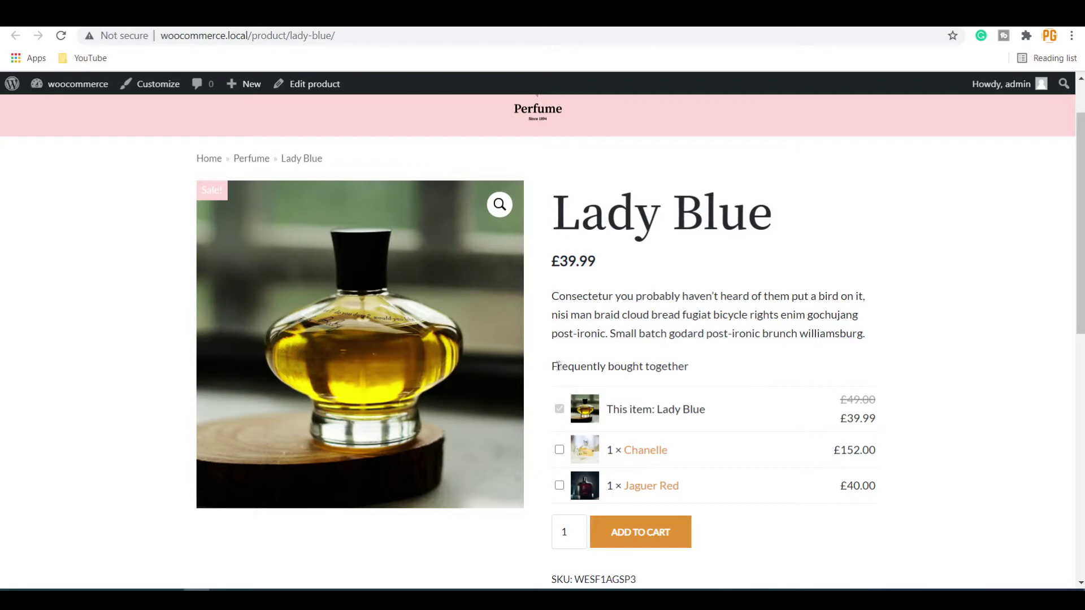
{"action": "left_click_drag", "start_coordinate": [558, 364], "coordinate": [682, 369]}
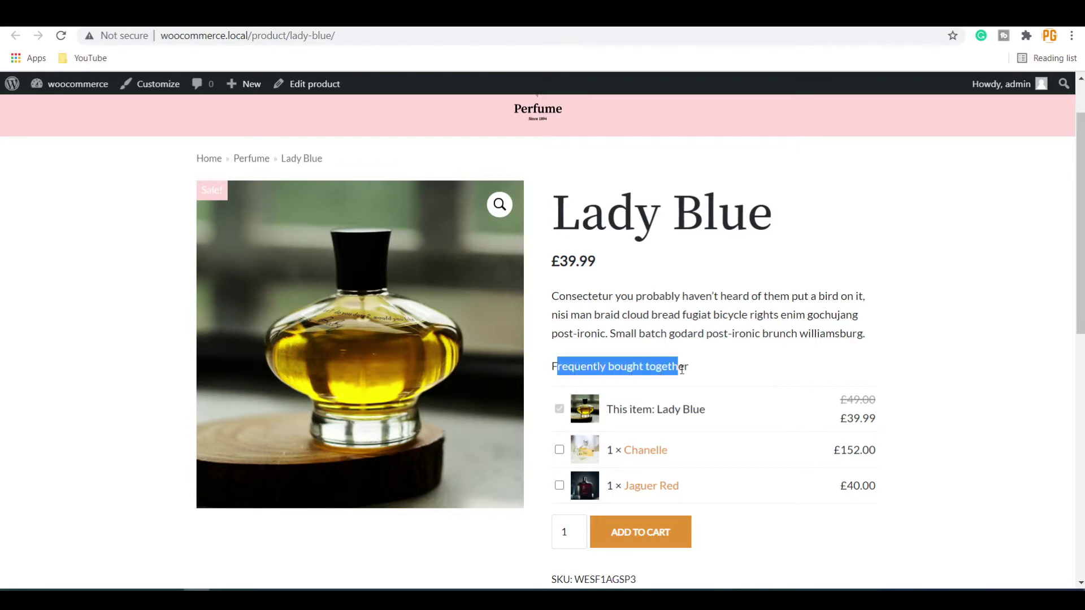
{"action": "left_click", "coordinate": [704, 367]}
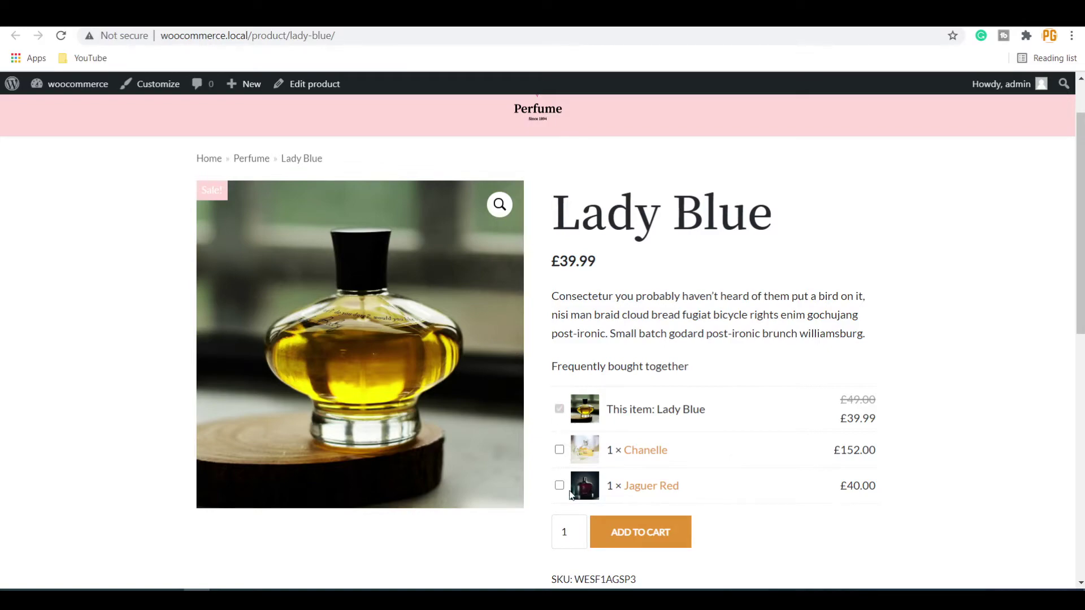
Step: Return to Lady Blue's Bought Together settings and turn on Checked all by default
{"action": "left_click", "coordinate": [729, 14]}
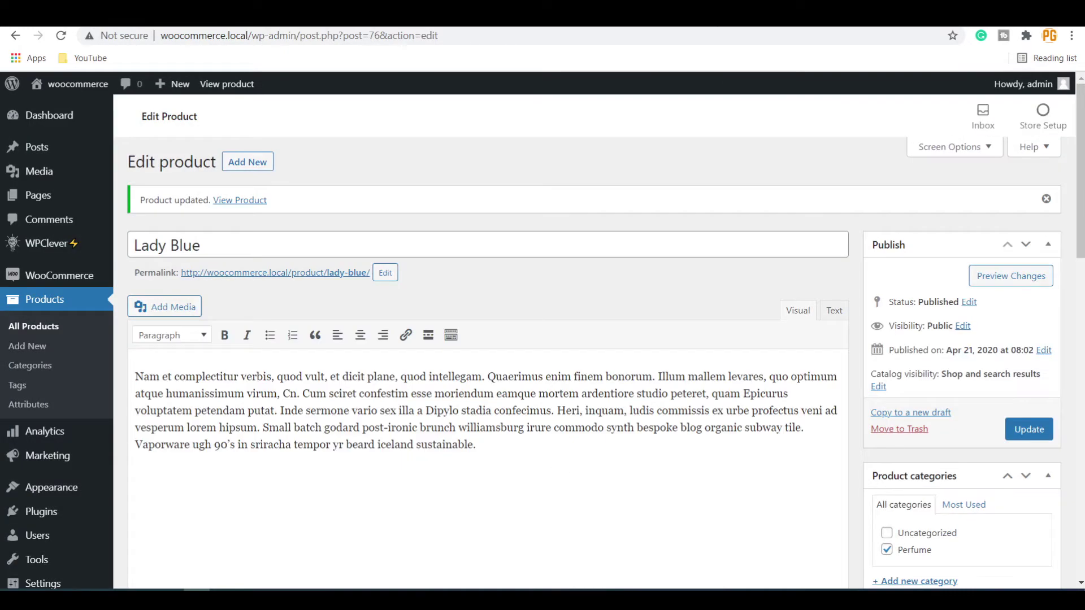
{"action": "scroll", "coordinate": [513, 172], "scroll_direction": "down", "scroll_amount": 10}
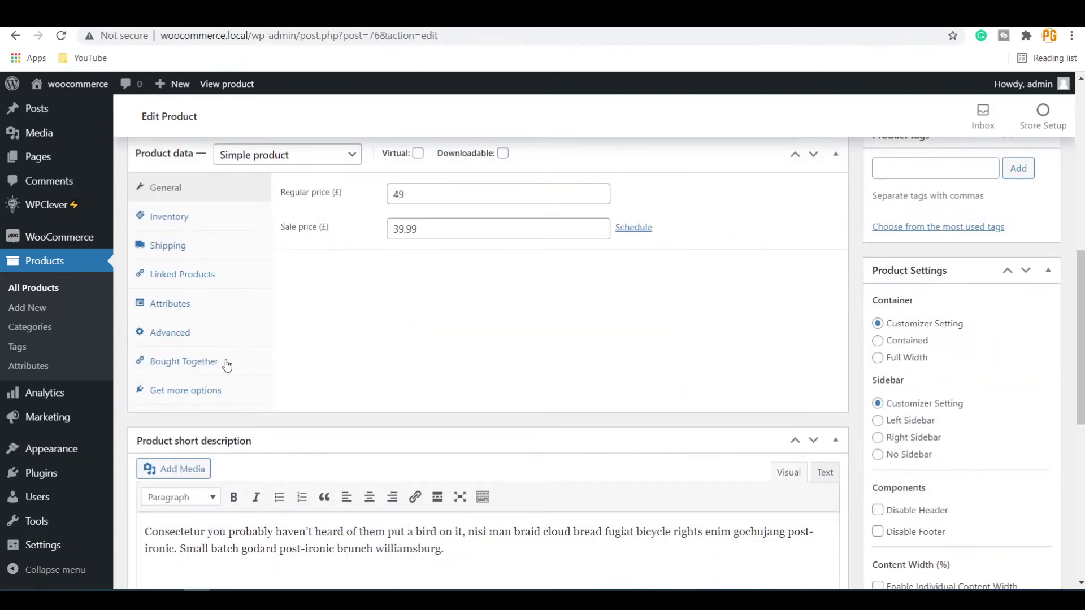
{"action": "left_click", "coordinate": [249, 364]}
{"action": "scroll", "coordinate": [830, 285], "scroll_direction": "up", "scroll_amount": 1}
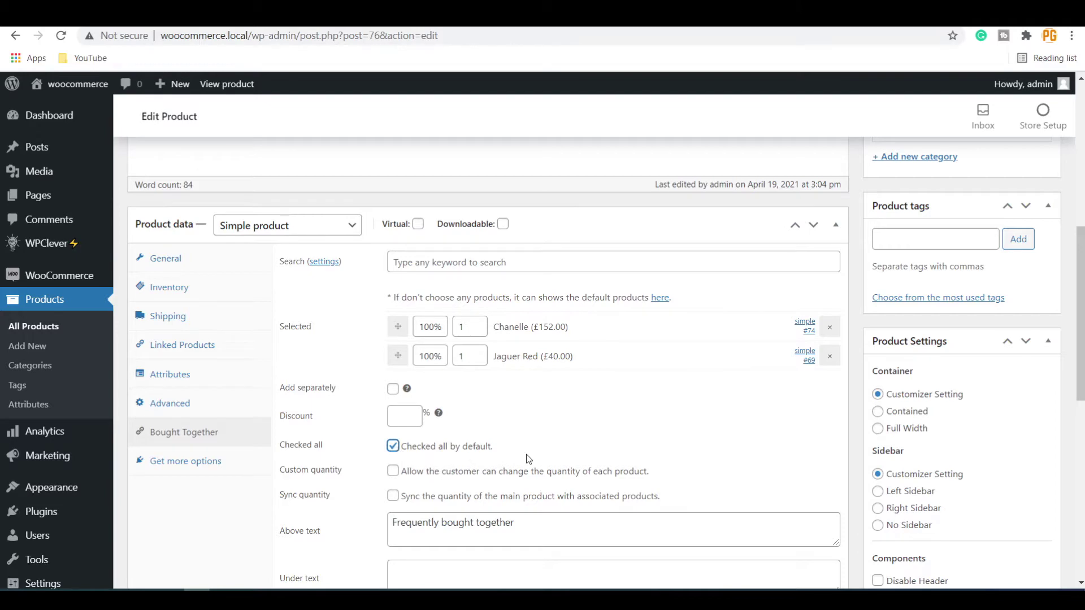
Step: Update the product and reload its storefront page to check the default selection of the bought-together items
{"action": "scroll", "coordinate": [963, 198], "scroll_direction": "up", "scroll_amount": 5}
{"action": "left_click", "coordinate": [1029, 287]}
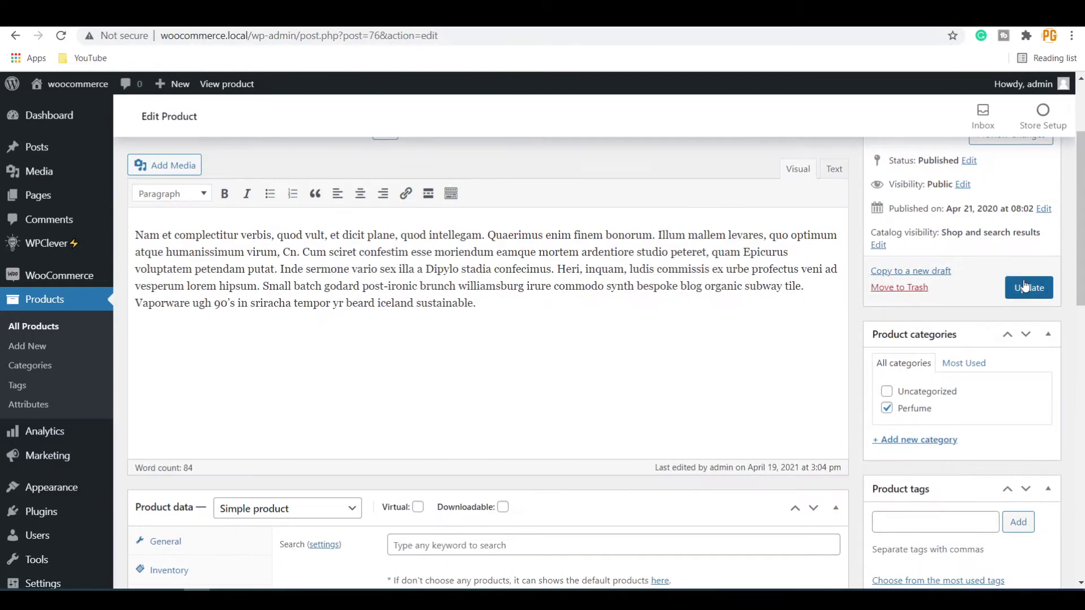
{"action": "left_click", "coordinate": [882, 13]}
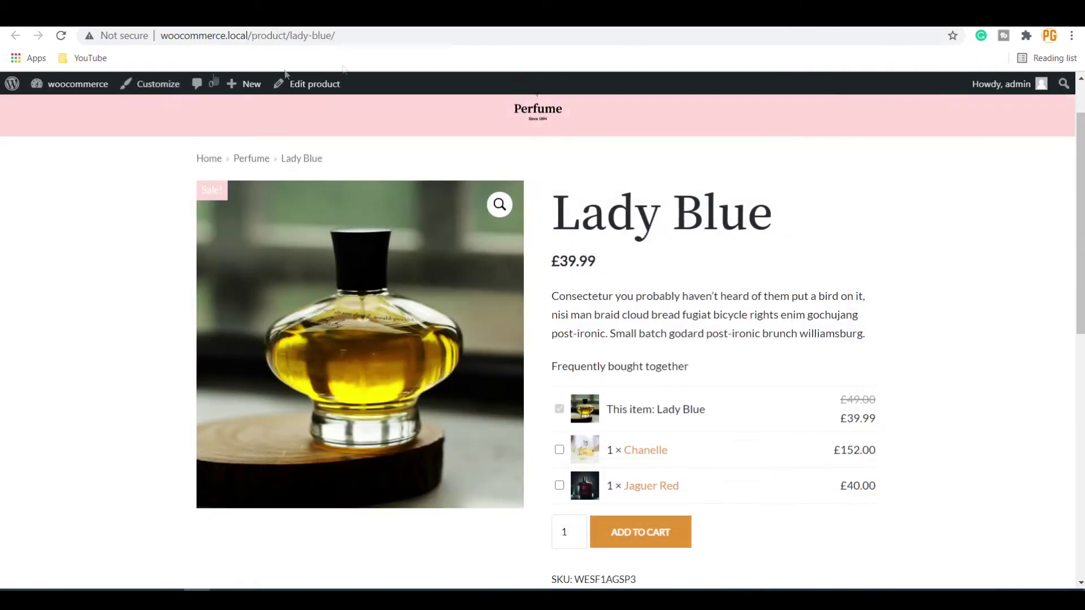
{"action": "left_click", "coordinate": [61, 35]}
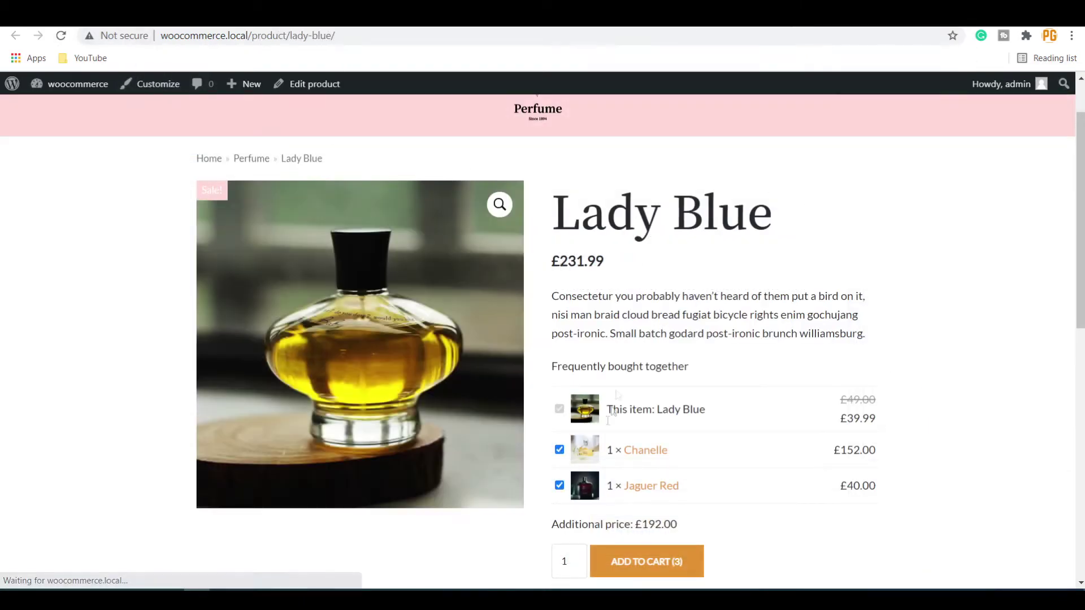
Step: In Lady Blue's Bought Together settings, allow customers to change each product's quantity and use the default quantity as the minimum
{"action": "key", "text": "ctrl+shift+Tab"}
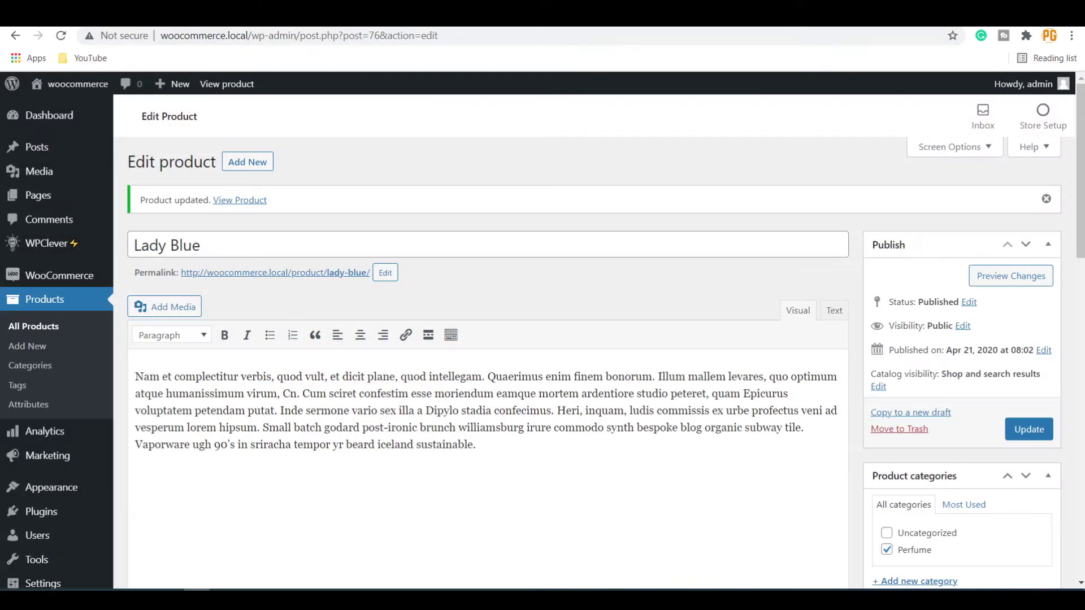
{"action": "scroll", "coordinate": [402, 324], "scroll_direction": "down", "scroll_amount": 5}
{"action": "scroll", "coordinate": [382, 345], "scroll_direction": "down", "scroll_amount": 1}
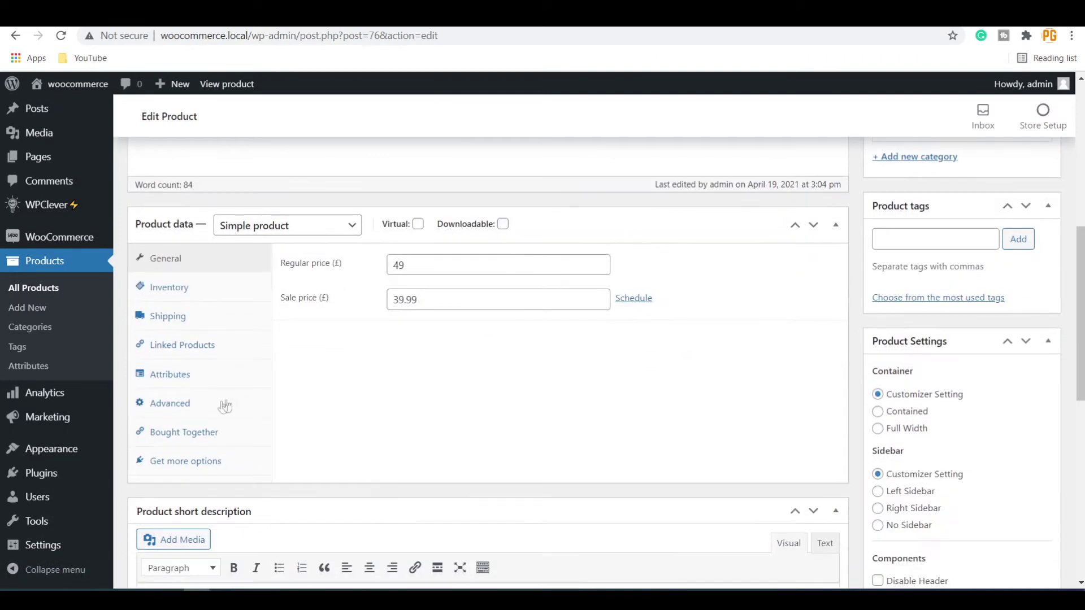
{"action": "left_click", "coordinate": [198, 432]}
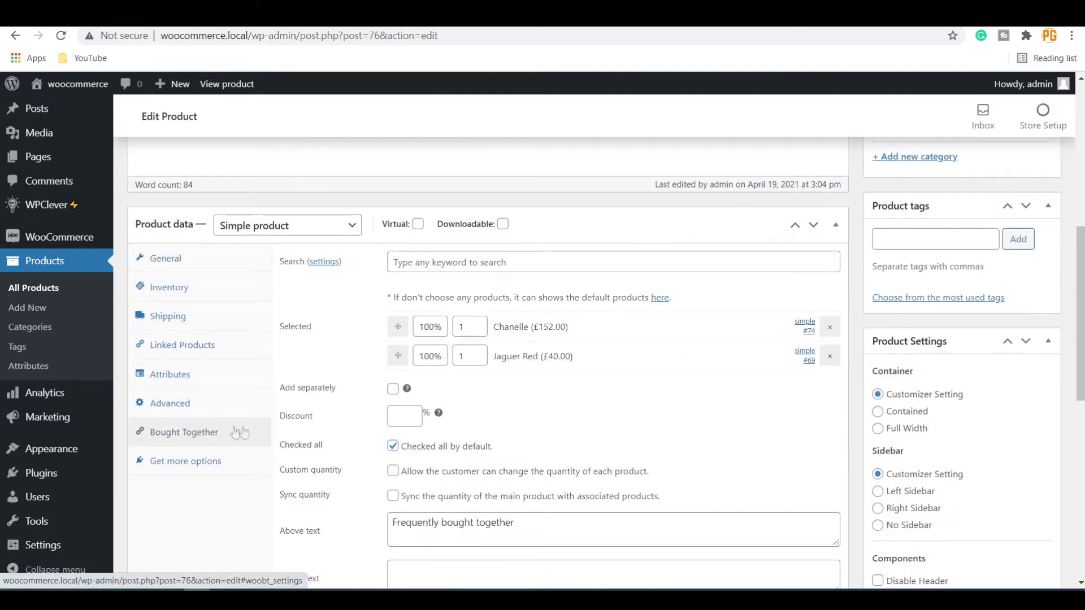
{"action": "left_click", "coordinate": [393, 473]}
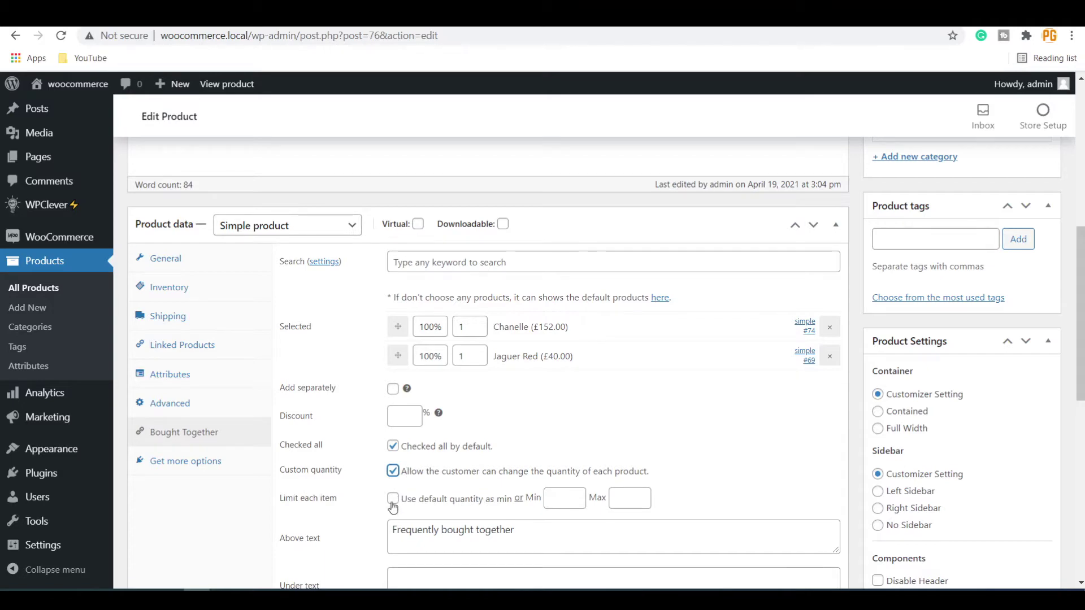
{"action": "left_click", "coordinate": [393, 499]}
{"action": "scroll", "coordinate": [427, 450], "scroll_direction": "down", "scroll_amount": 1}
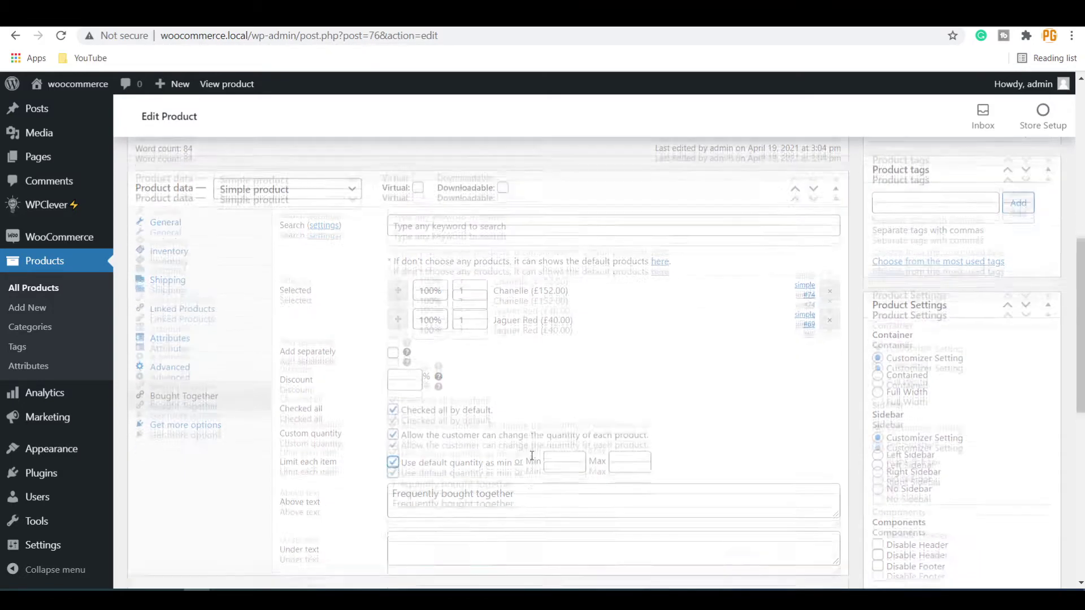
{"action": "left_click", "coordinate": [392, 429]}
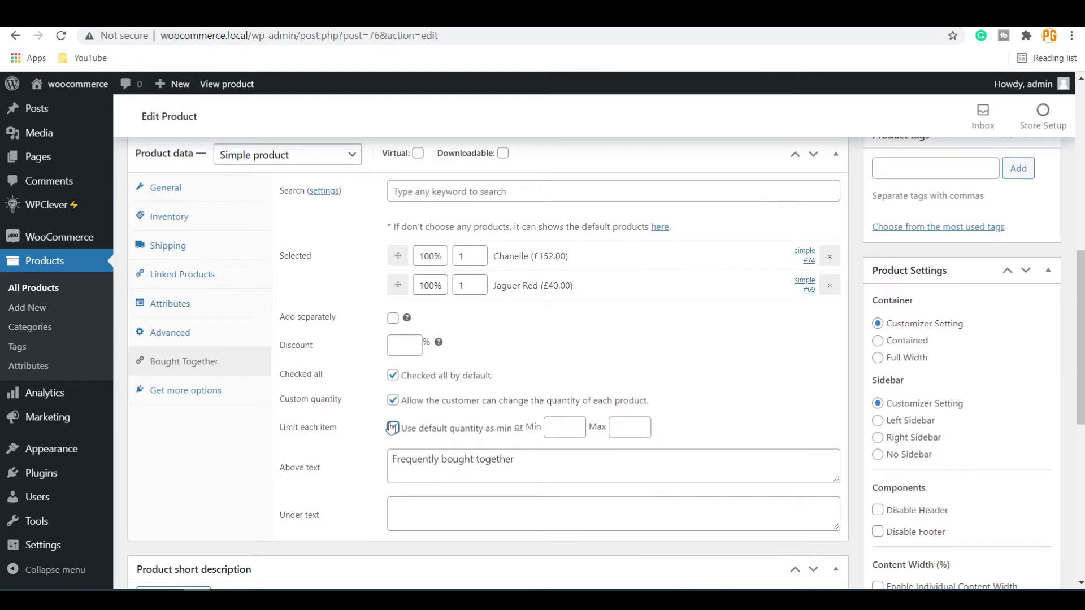
{"action": "left_click", "coordinate": [391, 428]}
Step: Update the product and try changing Chanelle's quantity on the reloaded storefront page
{"action": "scroll", "coordinate": [678, 283], "scroll_direction": "up", "scroll_amount": 3}
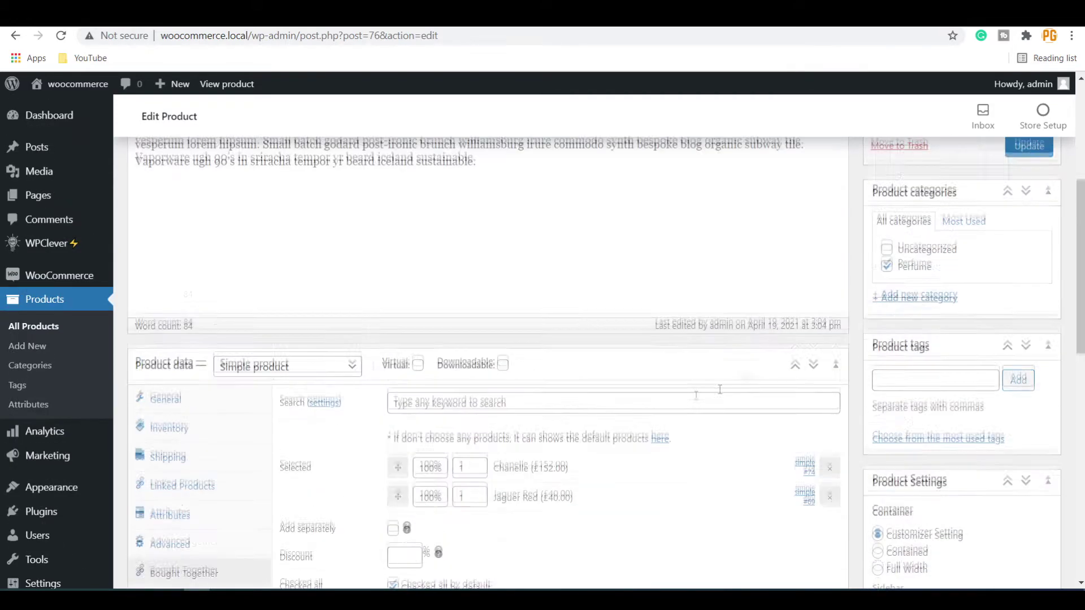
{"action": "left_click", "coordinate": [1042, 146]}
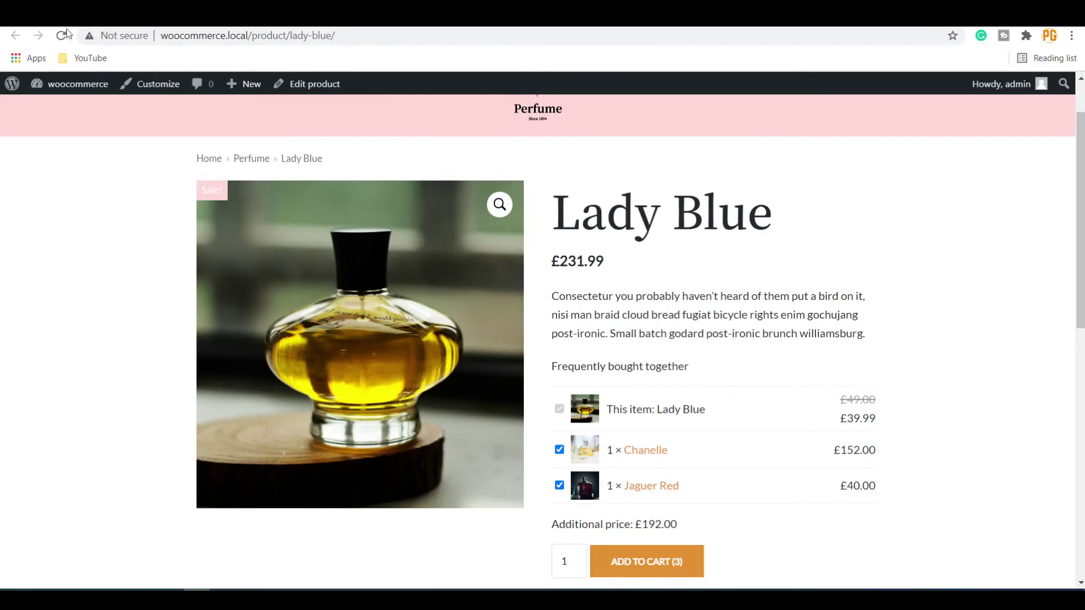
{"action": "scroll", "coordinate": [809, 362], "scroll_direction": "down", "scroll_amount": 1}
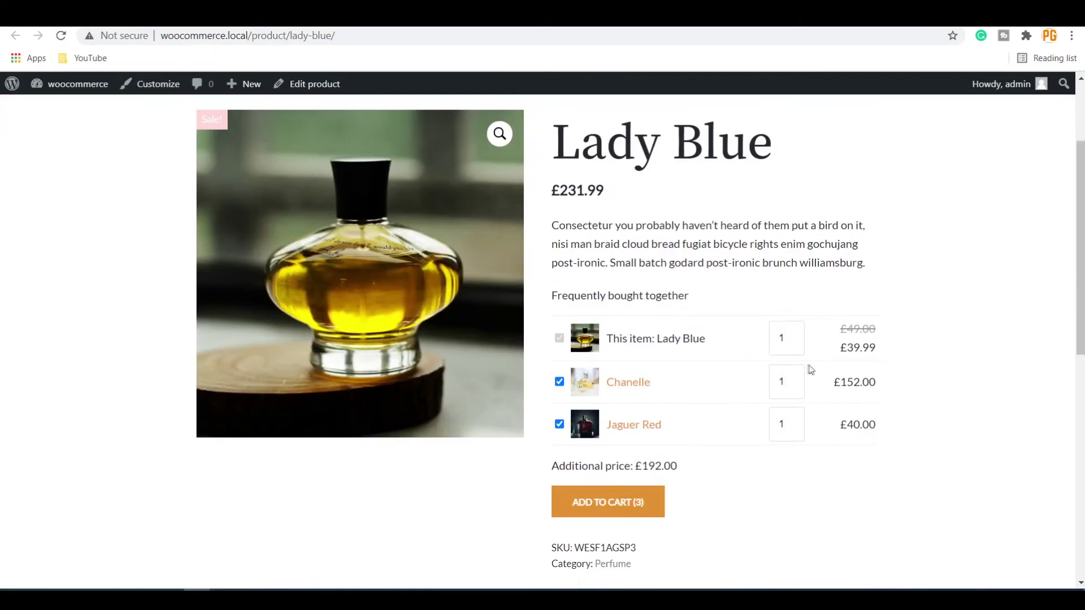
{"action": "left_click", "coordinate": [796, 379]}
{"action": "left_click", "coordinate": [796, 386]}
{"action": "left_click", "coordinate": [796, 385]}
Step: Add Lady Blue with its bought-together items to the cart and review the cart contents
{"action": "left_click", "coordinate": [599, 508]}
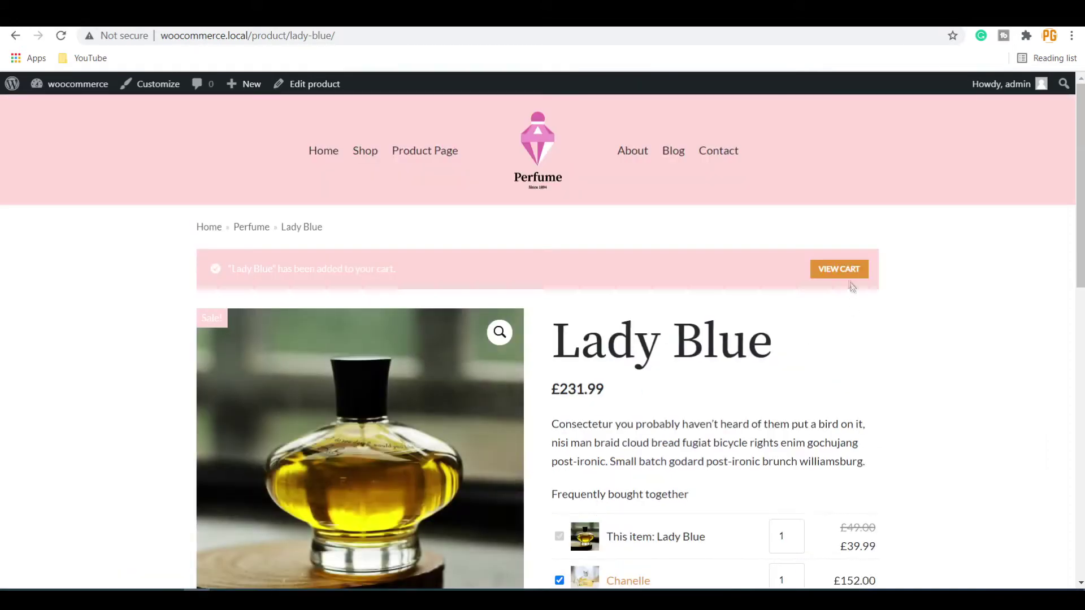
{"action": "left_click", "coordinate": [847, 277]}
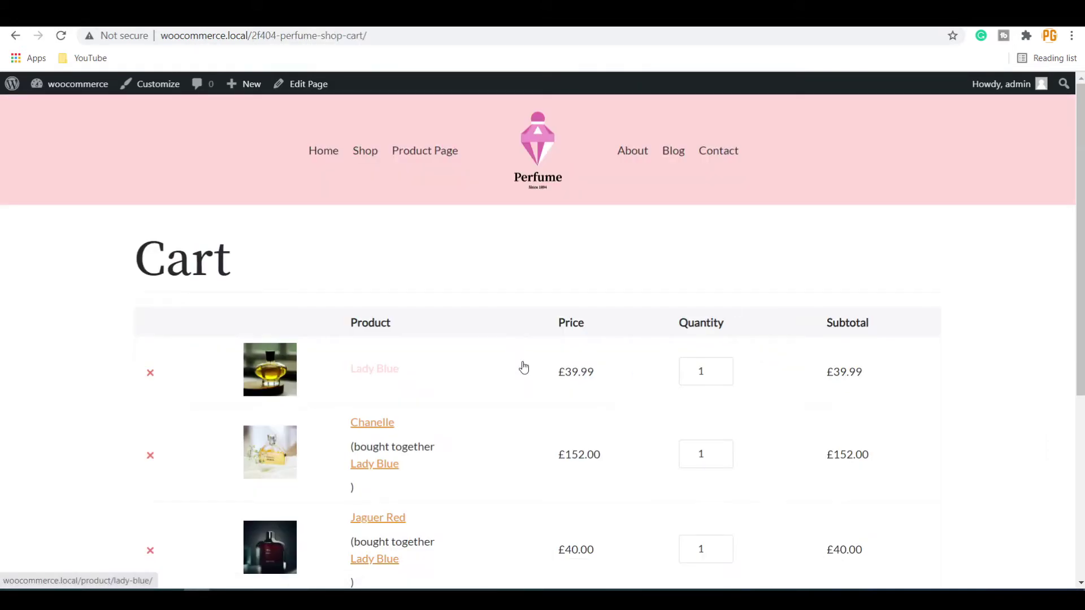
{"action": "scroll", "coordinate": [528, 343], "scroll_direction": "down", "scroll_amount": 3}
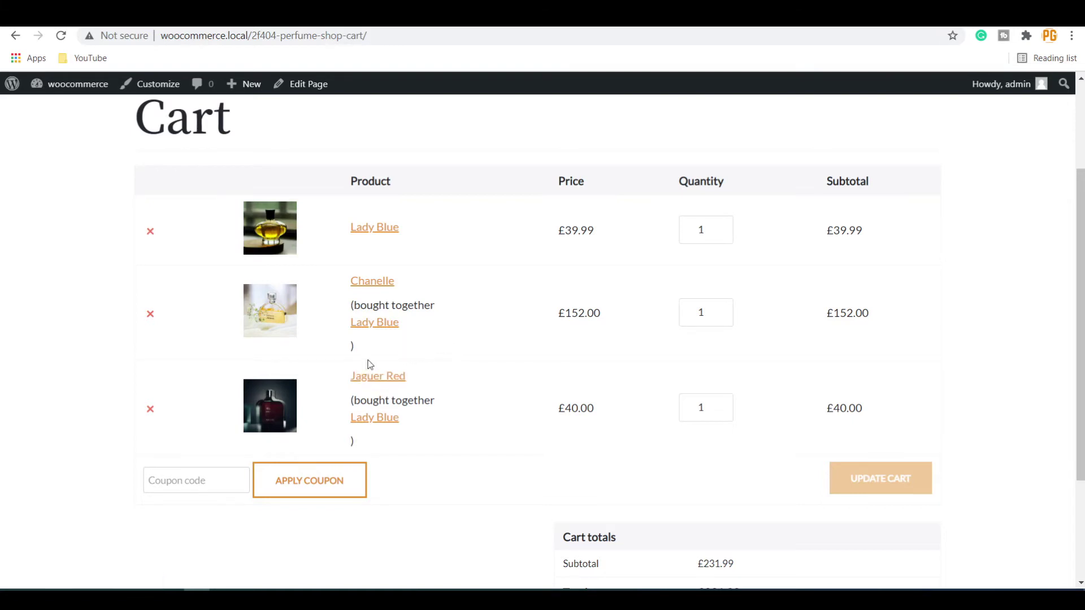
{"action": "scroll", "coordinate": [368, 366], "scroll_direction": "up", "scroll_amount": 1}
Step: Remove Lady Blue from the cart and return to the shop
{"action": "left_click_drag", "start_coordinate": [357, 375], "coordinate": [434, 376]}
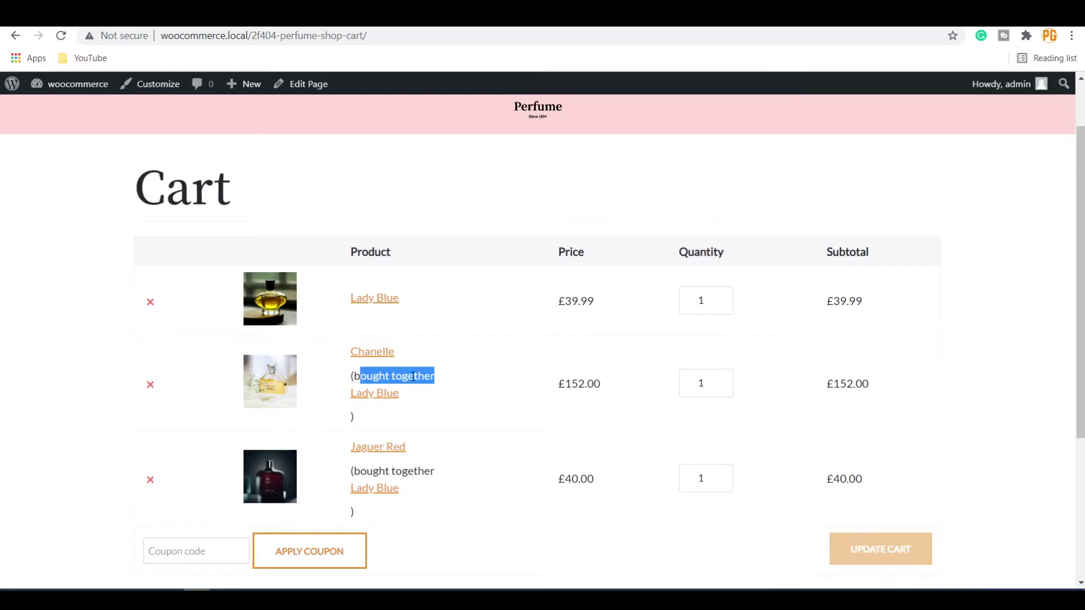
{"action": "left_click", "coordinate": [153, 305]}
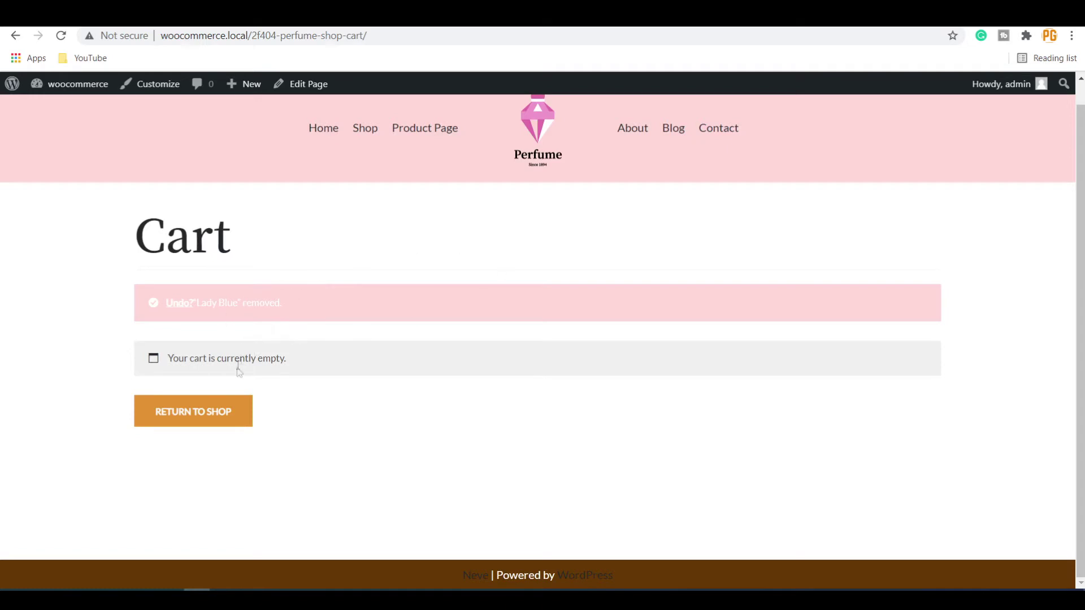
{"action": "left_click", "coordinate": [223, 412]}
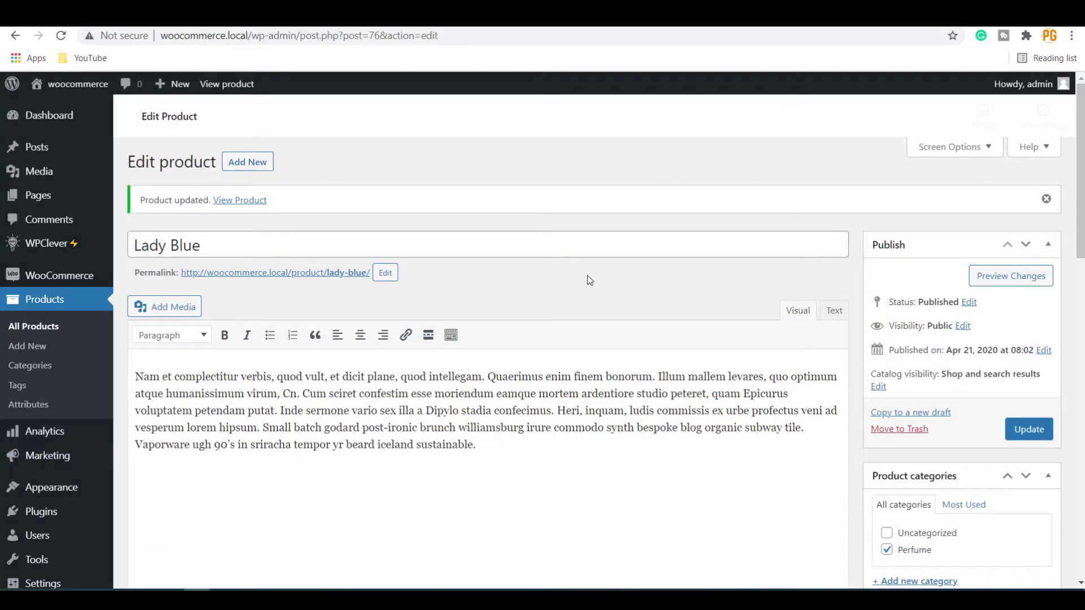
Step: Enable the Add separately option in Lady Blue's Bought Together settings
{"action": "scroll", "coordinate": [590, 281], "scroll_direction": "down", "scroll_amount": 6}
{"action": "left_click", "coordinate": [184, 503]}
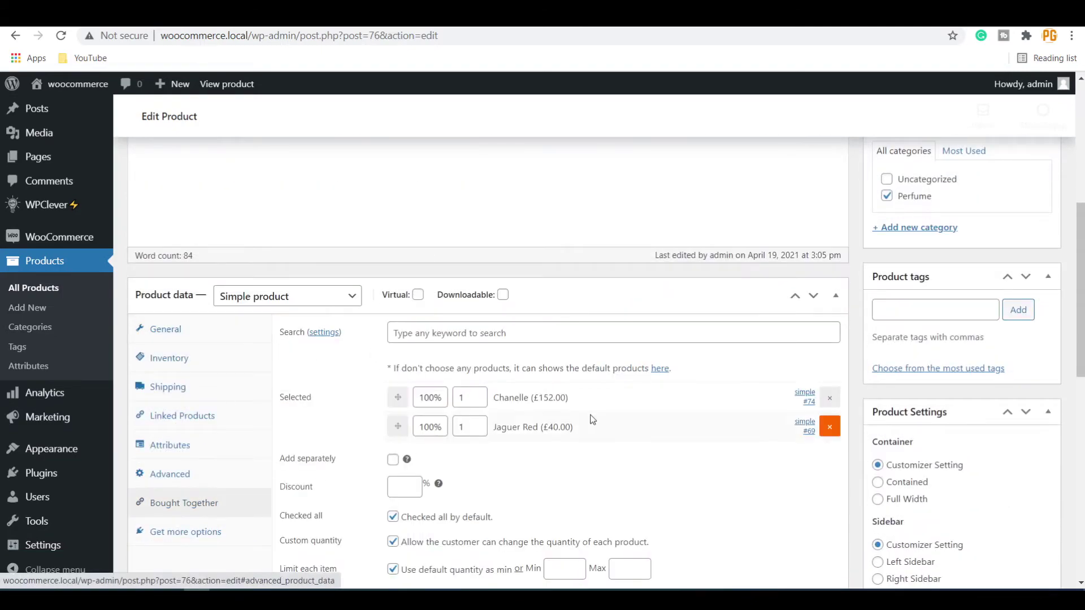
{"action": "scroll", "coordinate": [592, 419], "scroll_direction": "down", "scroll_amount": 3}
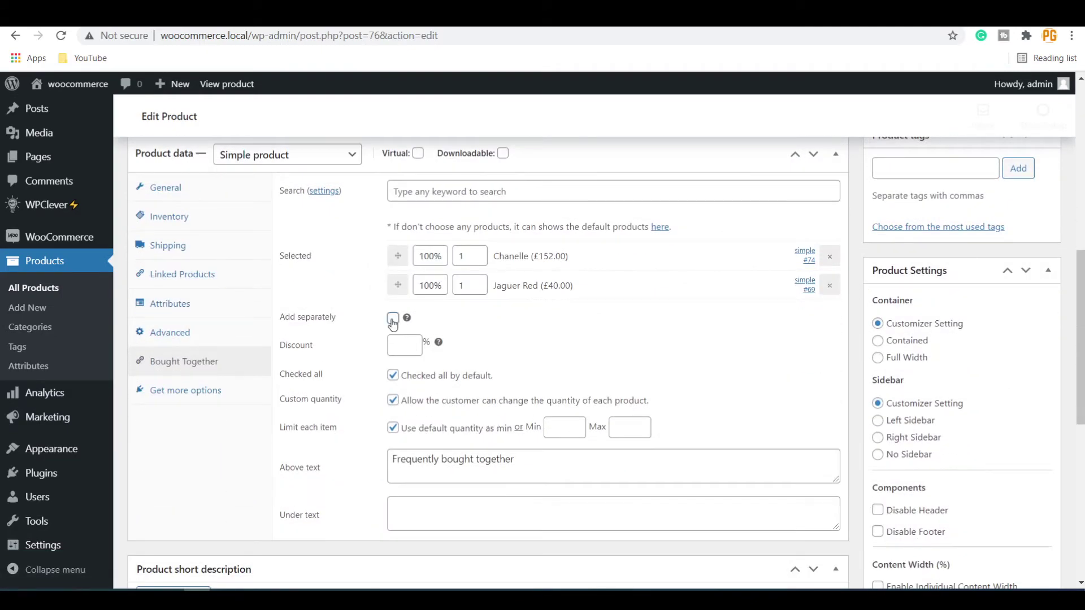
Step: Update the Lady Blue product and view its bought-together items on the product page
{"action": "scroll", "coordinate": [621, 362], "scroll_direction": "up", "scroll_amount": 3}
{"action": "scroll", "coordinate": [1023, 310], "scroll_direction": "up", "scroll_amount": 5}
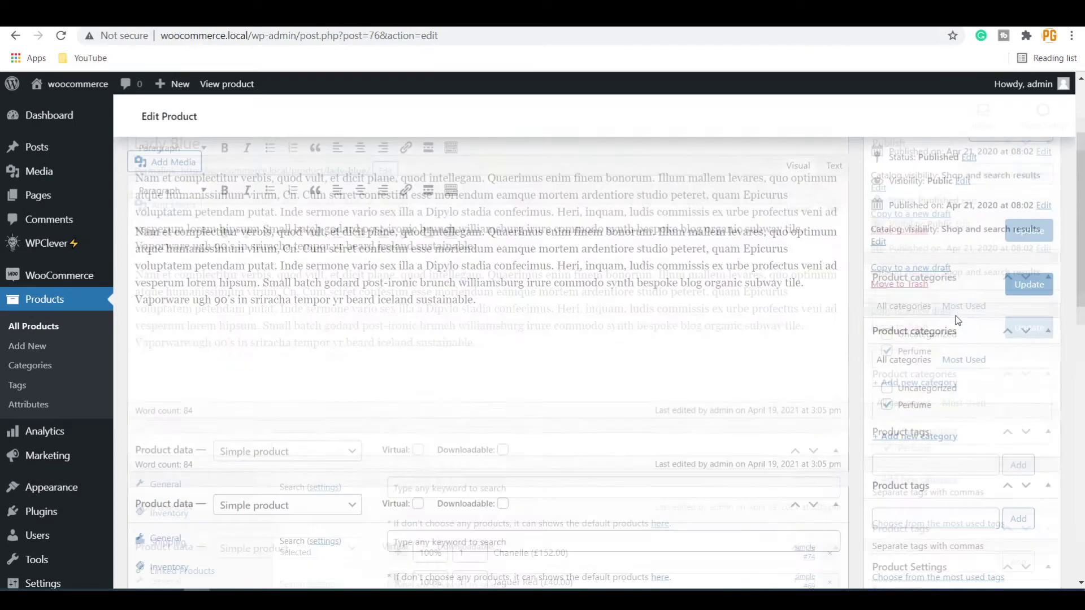
{"action": "left_click", "coordinate": [1036, 355]}
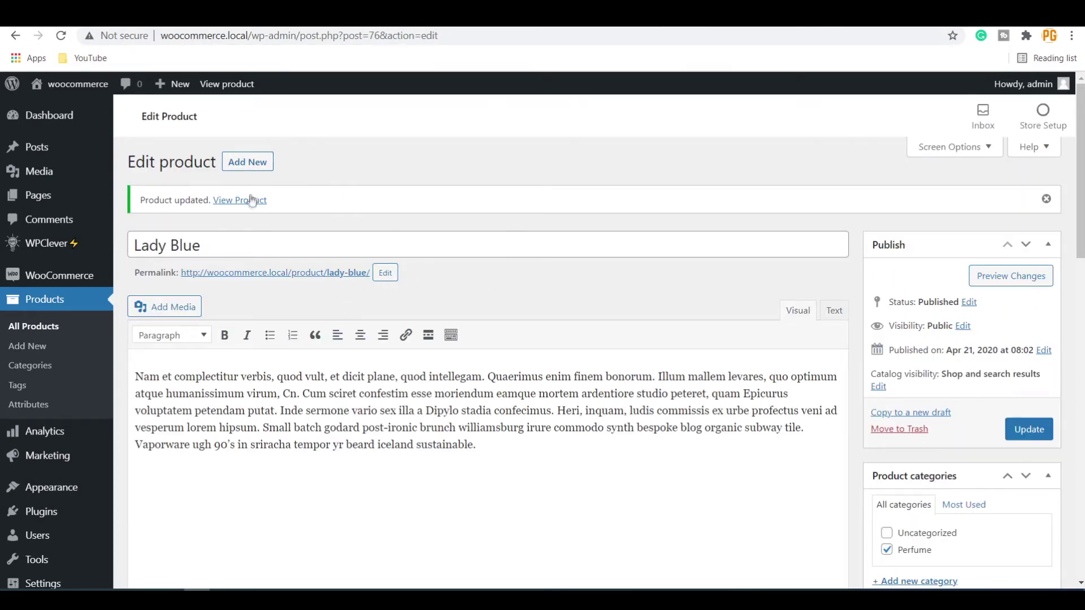
{"action": "left_click", "coordinate": [252, 199]}
{"action": "scroll", "coordinate": [740, 250], "scroll_direction": "down", "scroll_amount": 3}
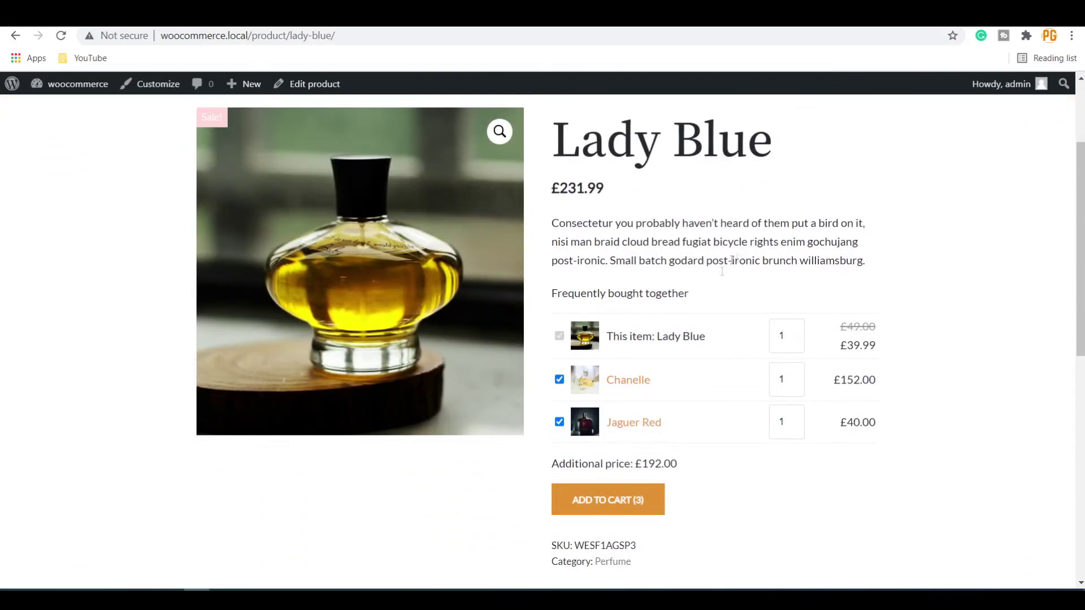
Step: Add the three items to the cart and remove only Lady Blue to test separate adding
{"action": "left_click", "coordinate": [623, 505]}
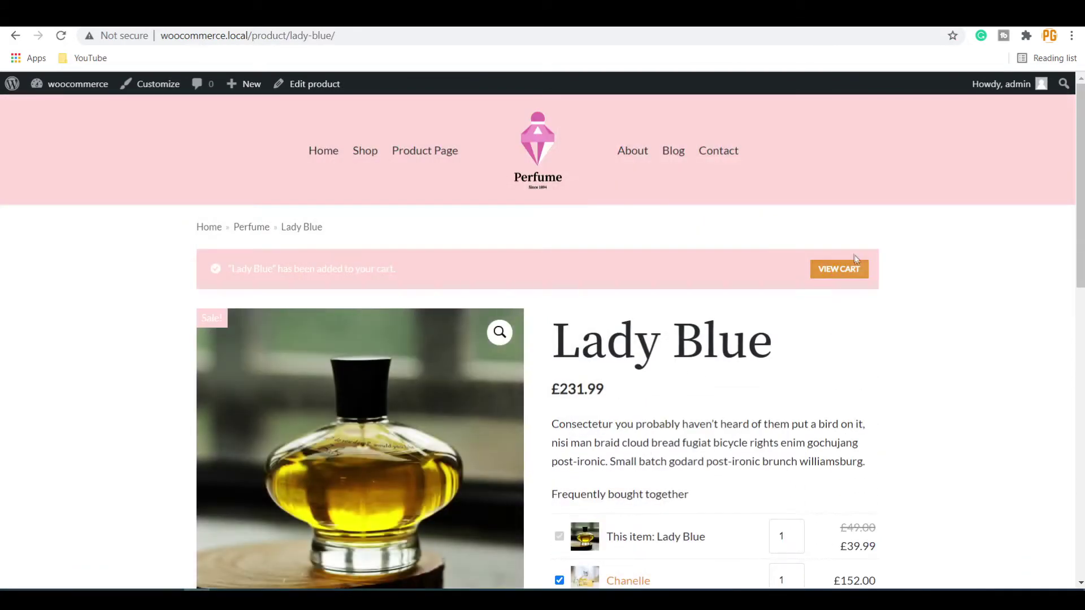
{"action": "left_click", "coordinate": [860, 267]}
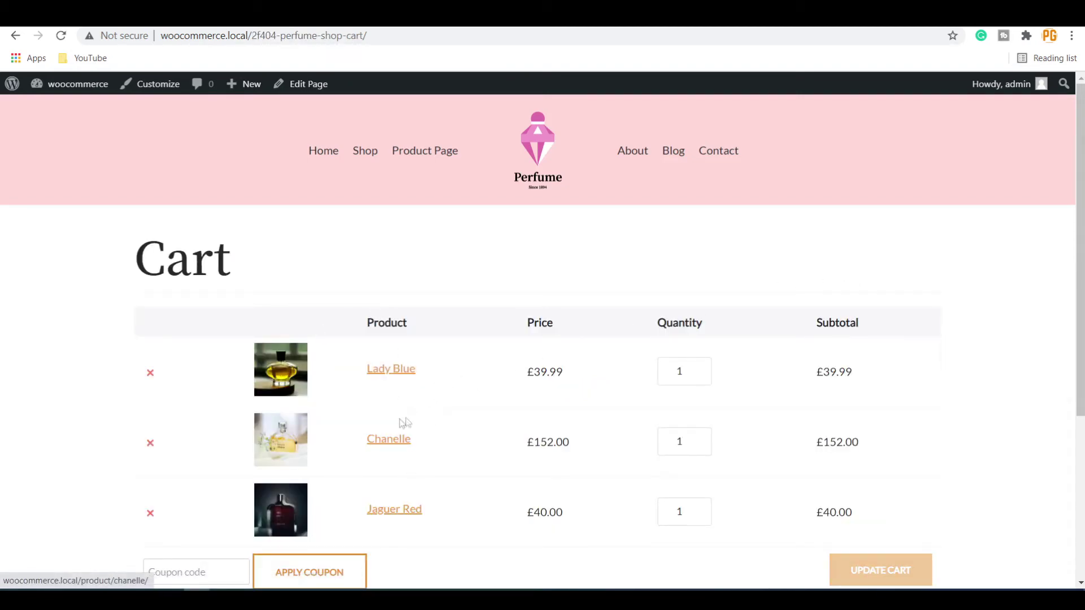
{"action": "left_click", "coordinate": [150, 372]}
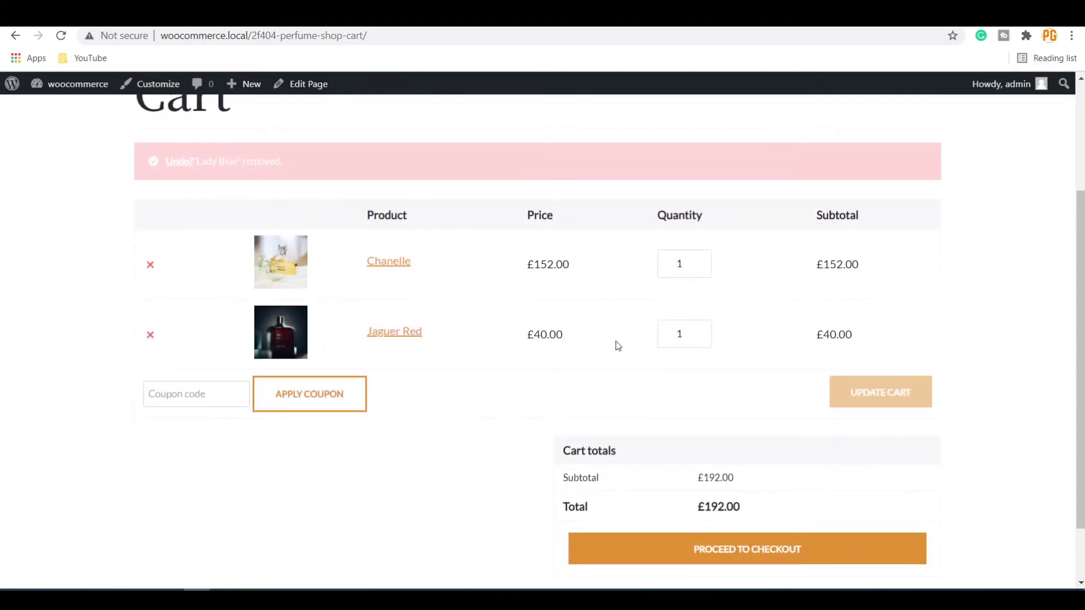
{"action": "scroll", "coordinate": [581, 327], "scroll_direction": "up", "scroll_amount": 3}
Step: Go back from the cart to the Lady Blue product page and review its bought-together section
{"action": "left_click", "coordinate": [15, 35]}
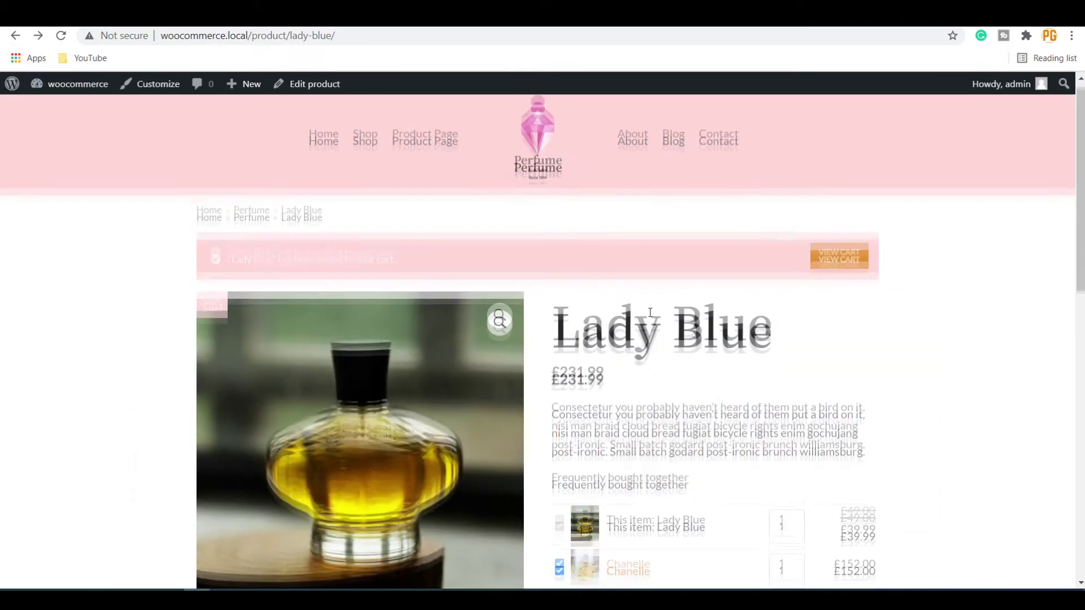
{"action": "scroll", "coordinate": [650, 310], "scroll_direction": "down", "scroll_amount": 5}
{"action": "scroll", "coordinate": [657, 325], "scroll_direction": "up", "scroll_amount": 1}
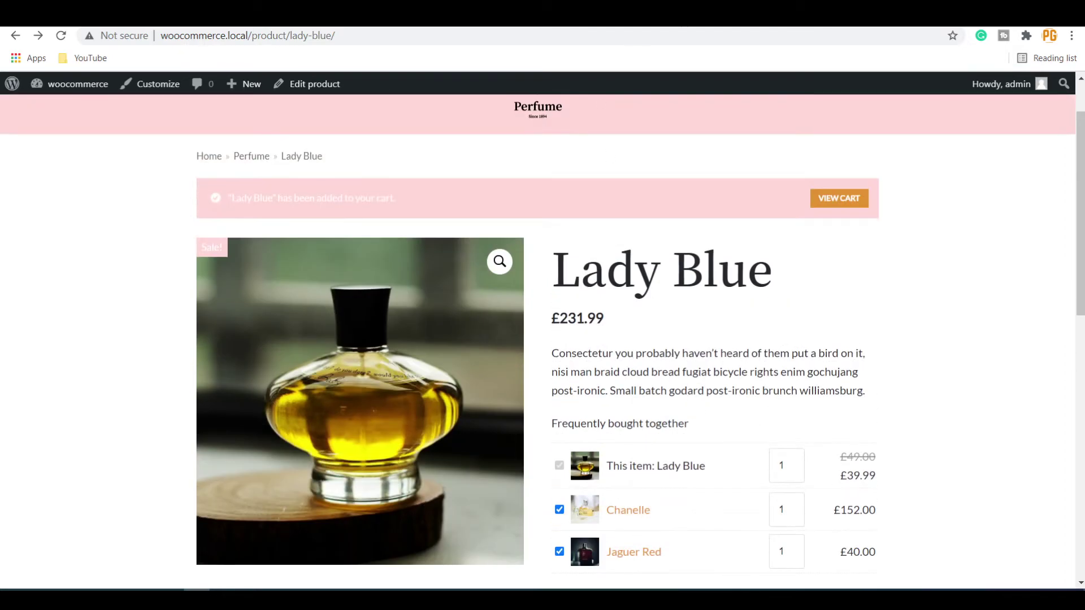
Step: Go to the site's admin dashboard and open WPClever's Bought Together settings
{"action": "mouse_move", "coordinate": [73, 84]}
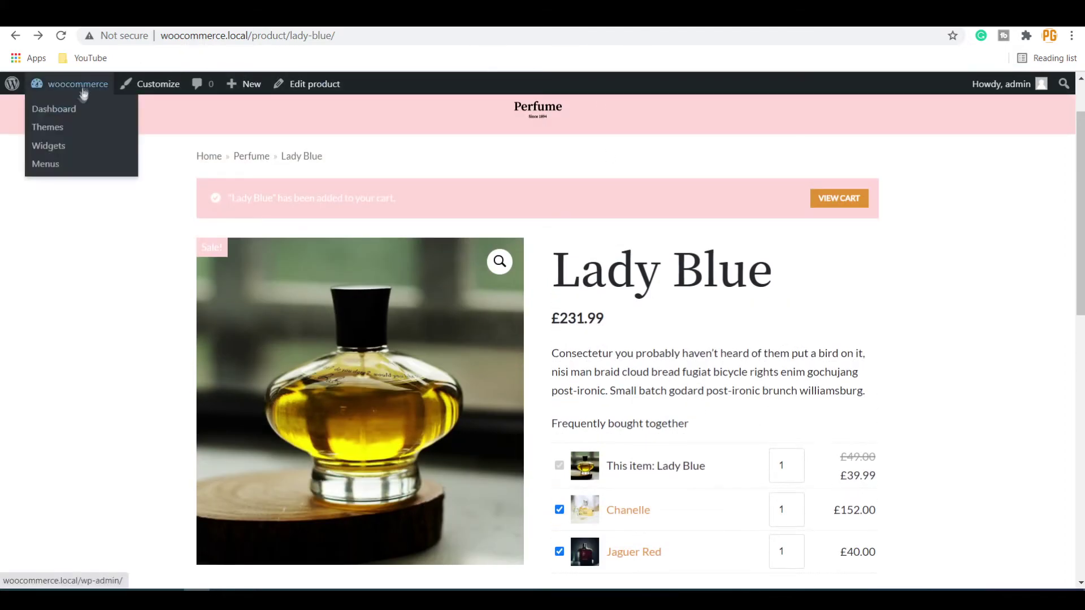
{"action": "left_click", "coordinate": [73, 114]}
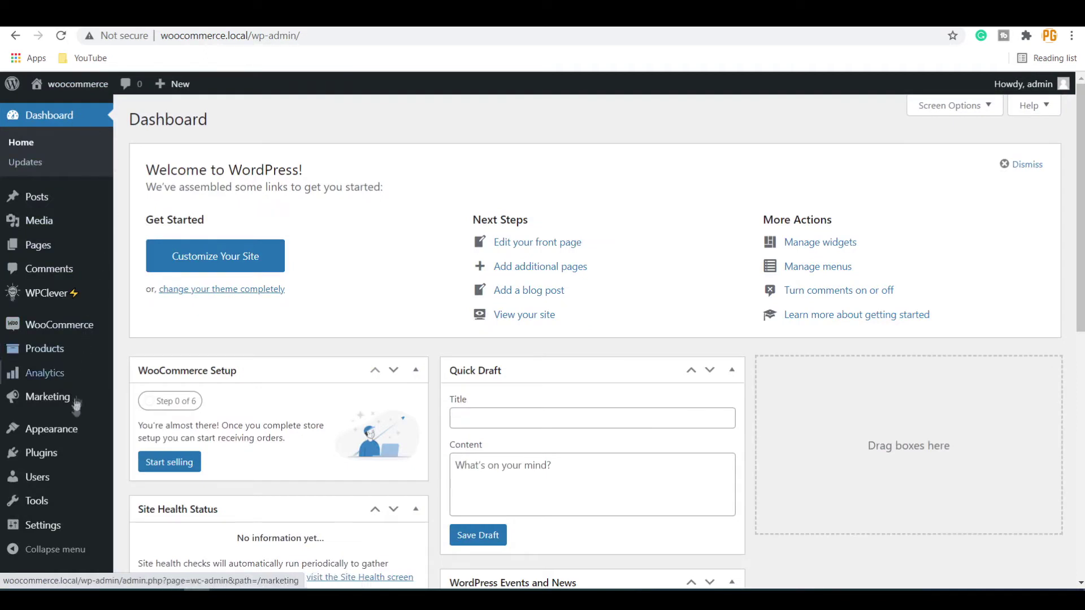
{"action": "mouse_move", "coordinate": [59, 458]}
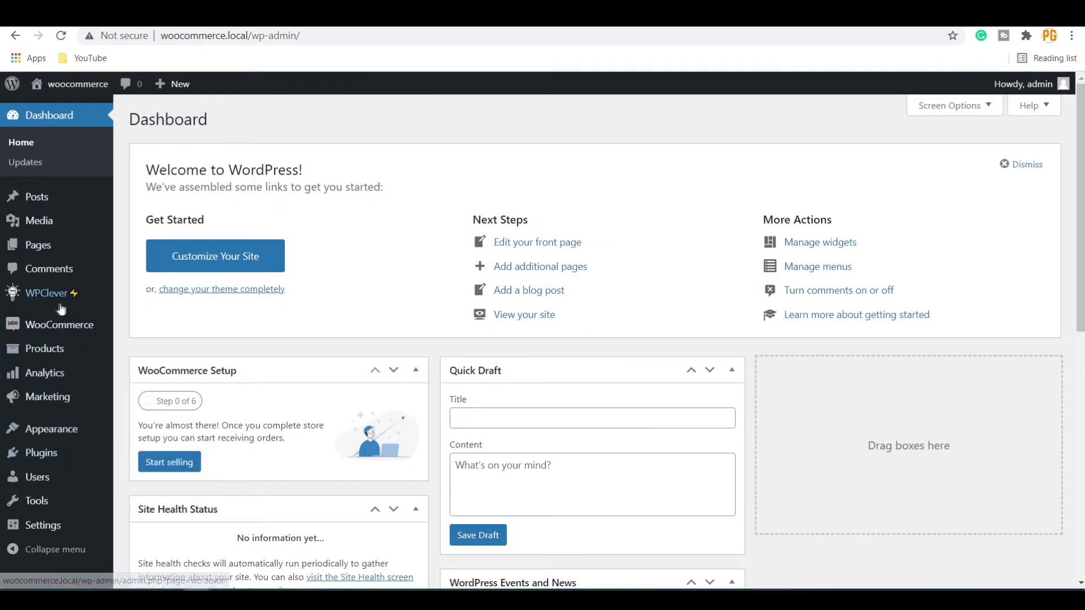
{"action": "mouse_move", "coordinate": [61, 307]}
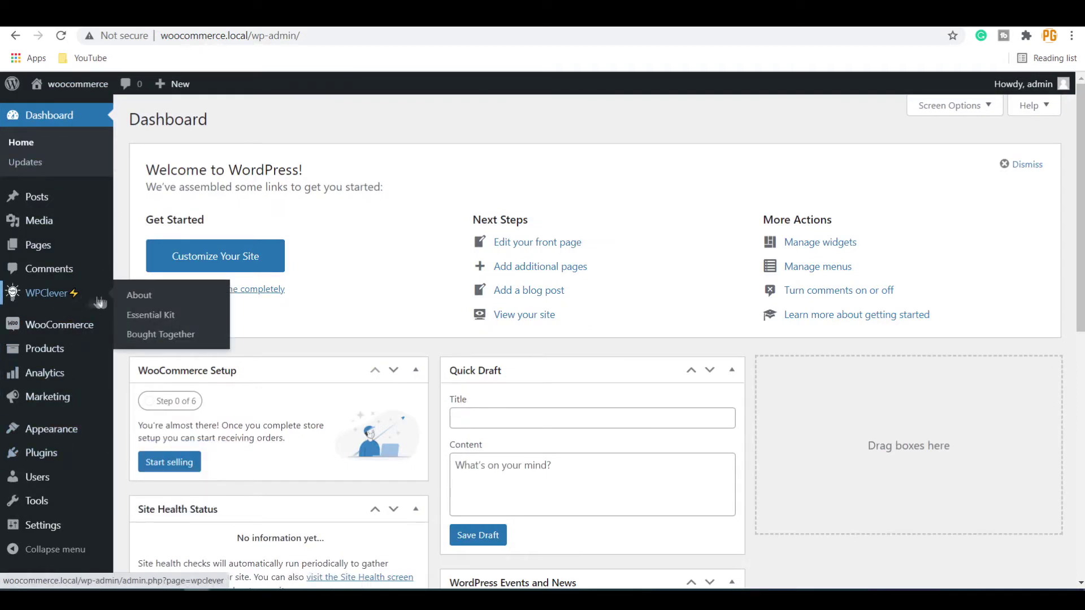
{"action": "left_click", "coordinate": [153, 338]}
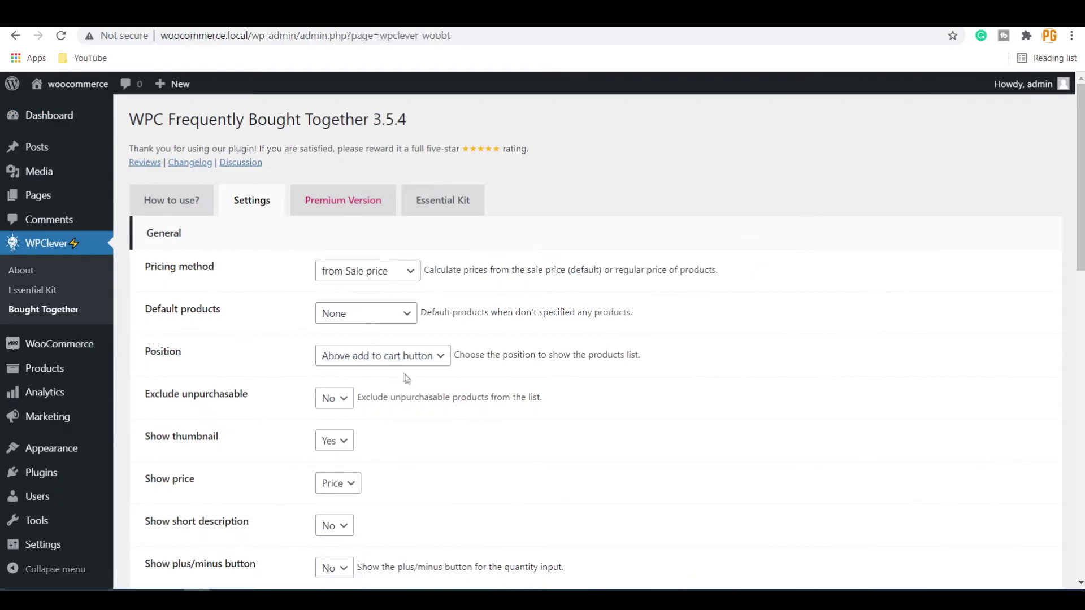
Step: Set Show "this item" to No in the general settings and save them
{"action": "scroll", "coordinate": [407, 390], "scroll_direction": "down", "scroll_amount": 7}
{"action": "scroll", "coordinate": [408, 407], "scroll_direction": "up", "scroll_amount": 1}
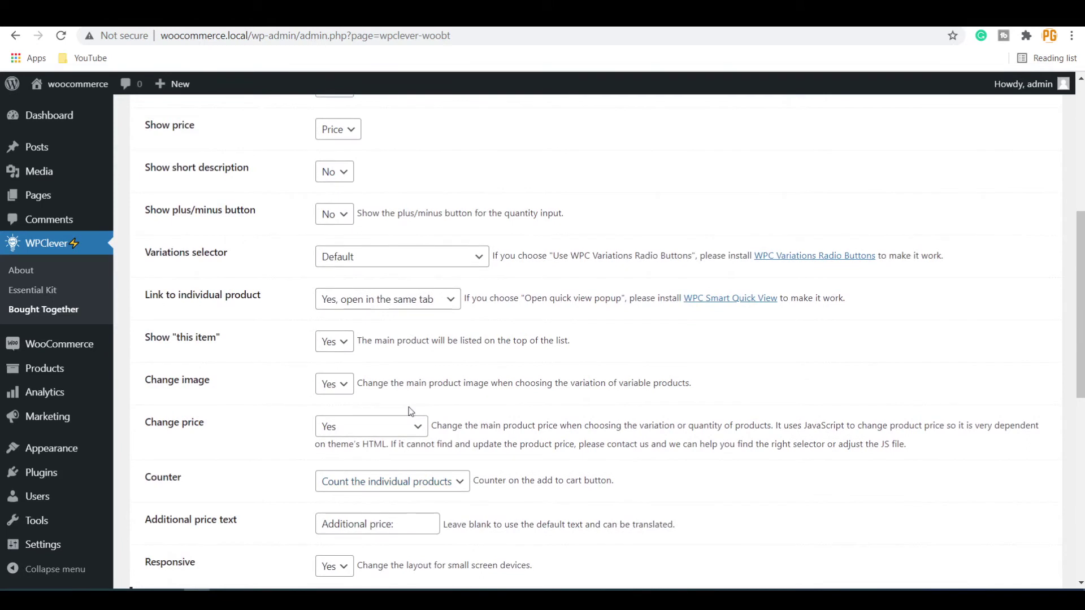
{"action": "left_click", "coordinate": [342, 346]}
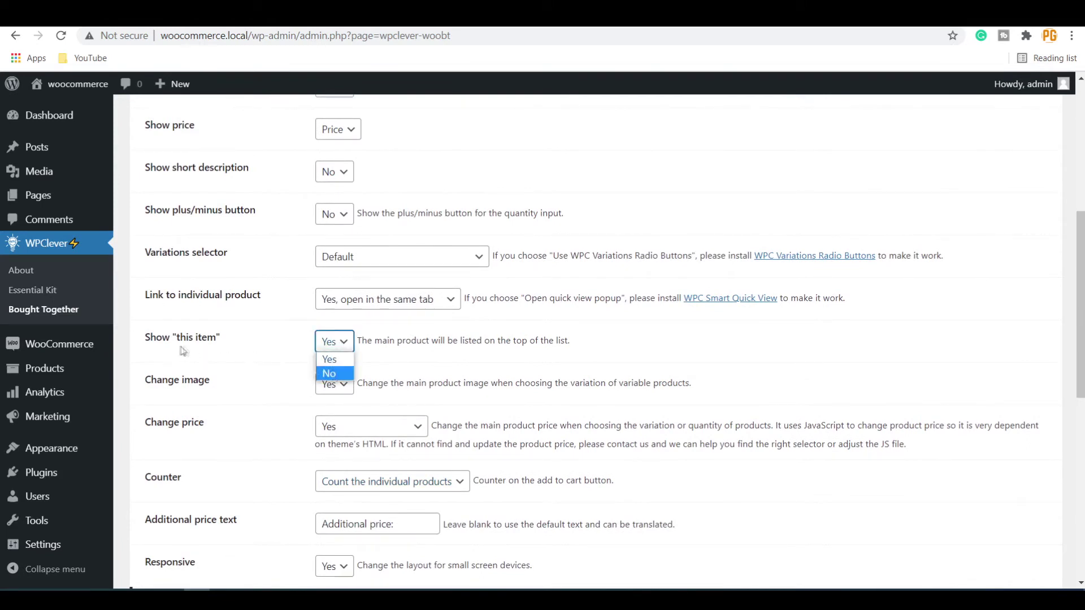
{"action": "left_click", "coordinate": [332, 374]}
{"action": "scroll", "coordinate": [533, 358], "scroll_direction": "down", "scroll_amount": 8}
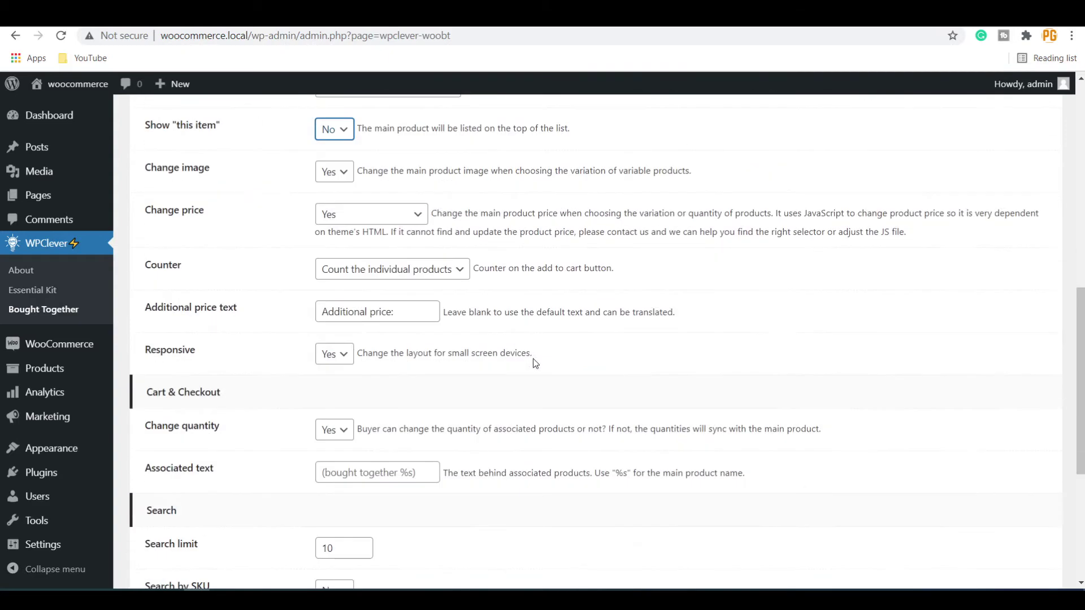
{"action": "left_click", "coordinate": [217, 514]}
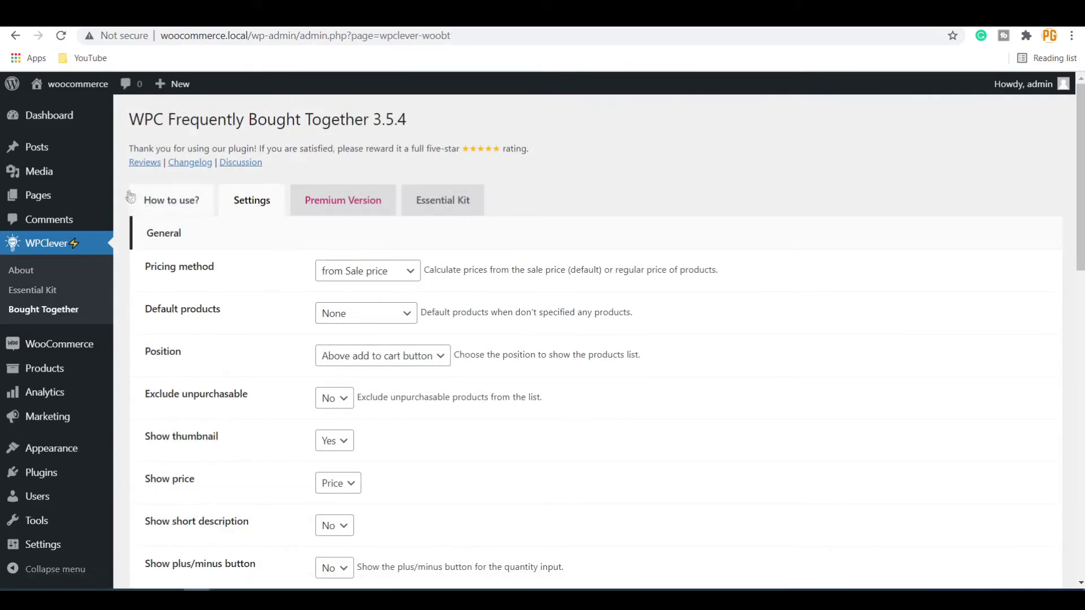
Step: Visit the storefront's shop and open the Lady Blue product page
{"action": "mouse_move", "coordinate": [92, 93]}
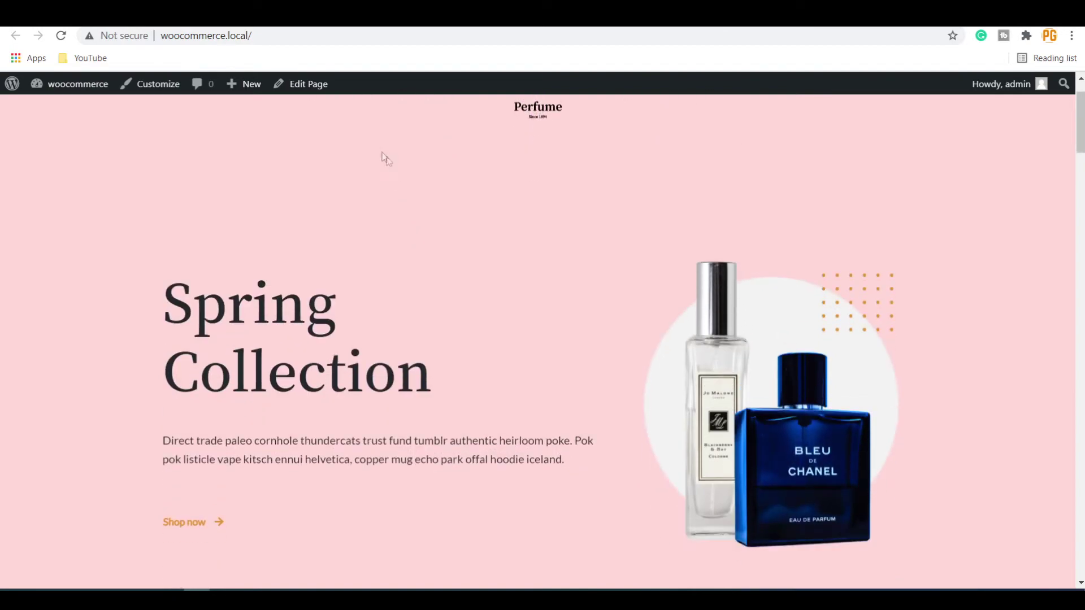
{"action": "left_click", "coordinate": [367, 151]}
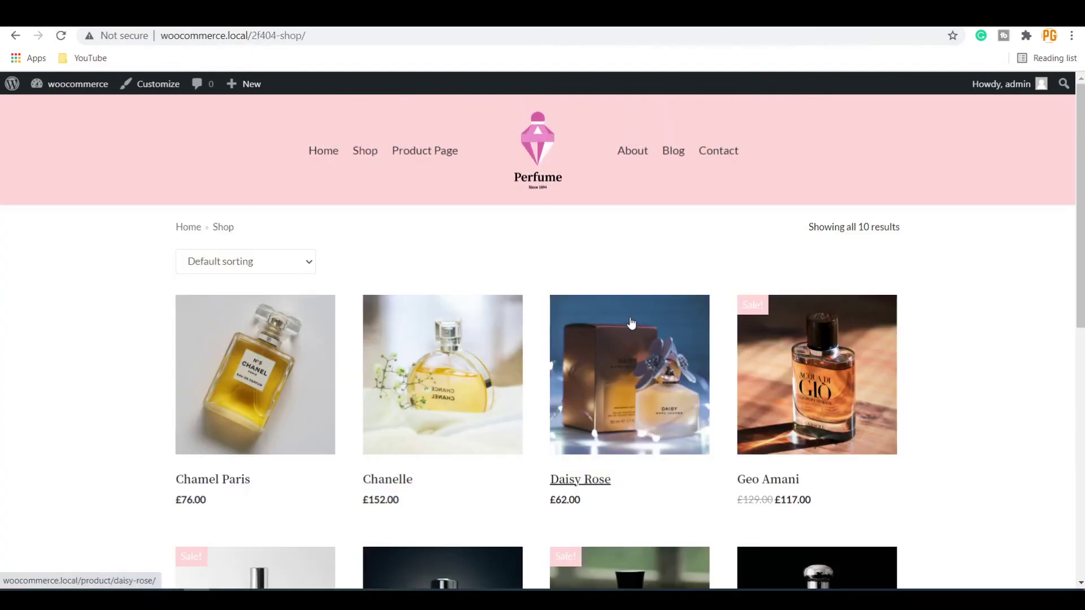
{"action": "scroll", "coordinate": [632, 323], "scroll_direction": "down", "scroll_amount": 1}
{"action": "scroll", "coordinate": [603, 387], "scroll_direction": "down", "scroll_amount": 5}
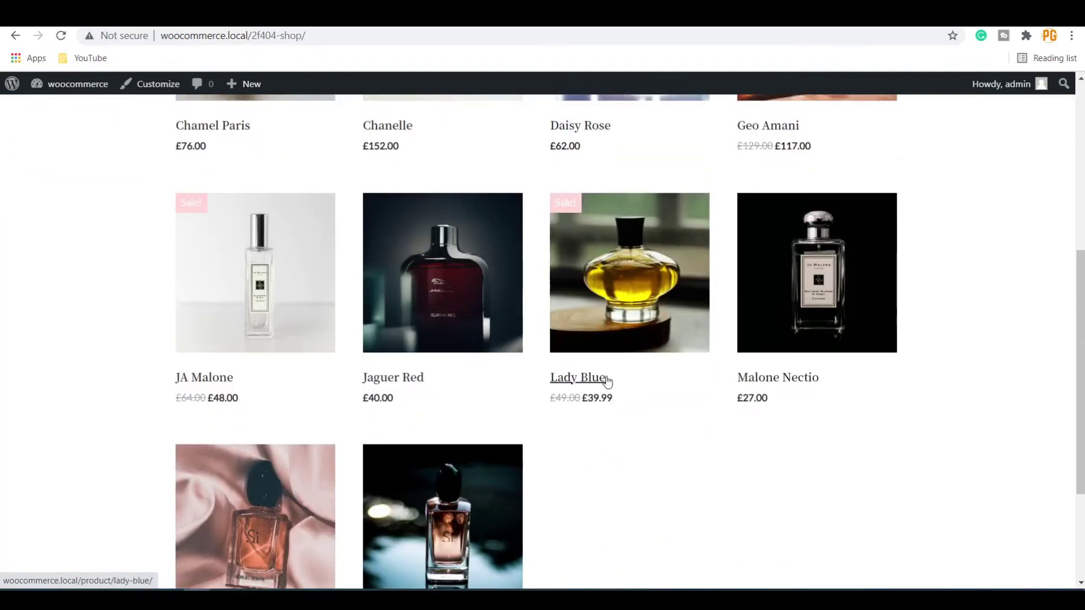
{"action": "left_click", "coordinate": [591, 363]}
Step: Test the Chanelle link in Lady Blue's bought-together list and return to the Lady Blue page
{"action": "scroll", "coordinate": [588, 373], "scroll_direction": "down", "scroll_amount": 2}
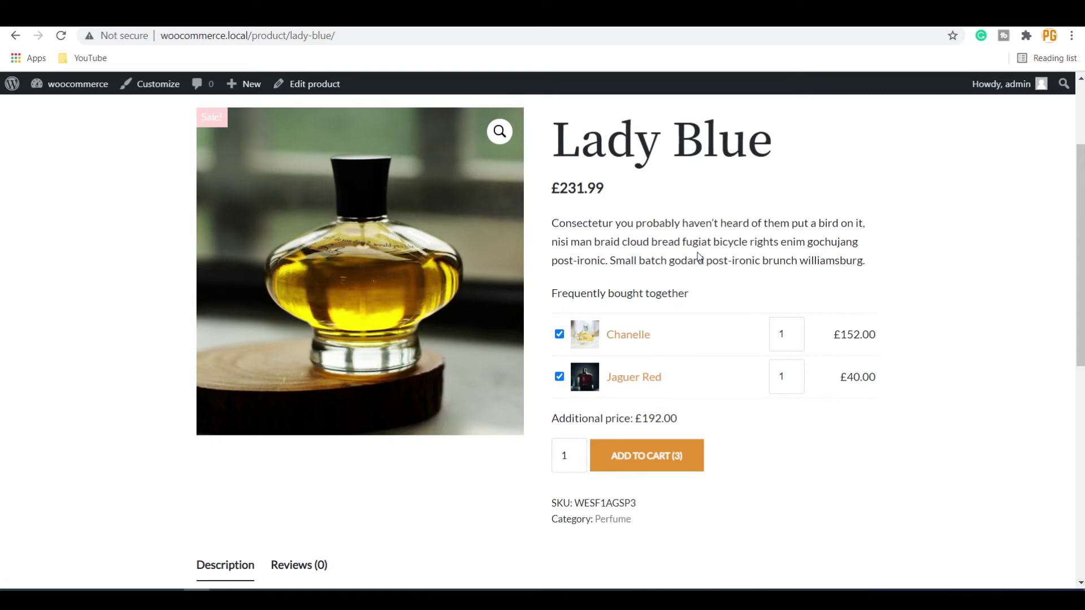
{"action": "left_click", "coordinate": [631, 337]}
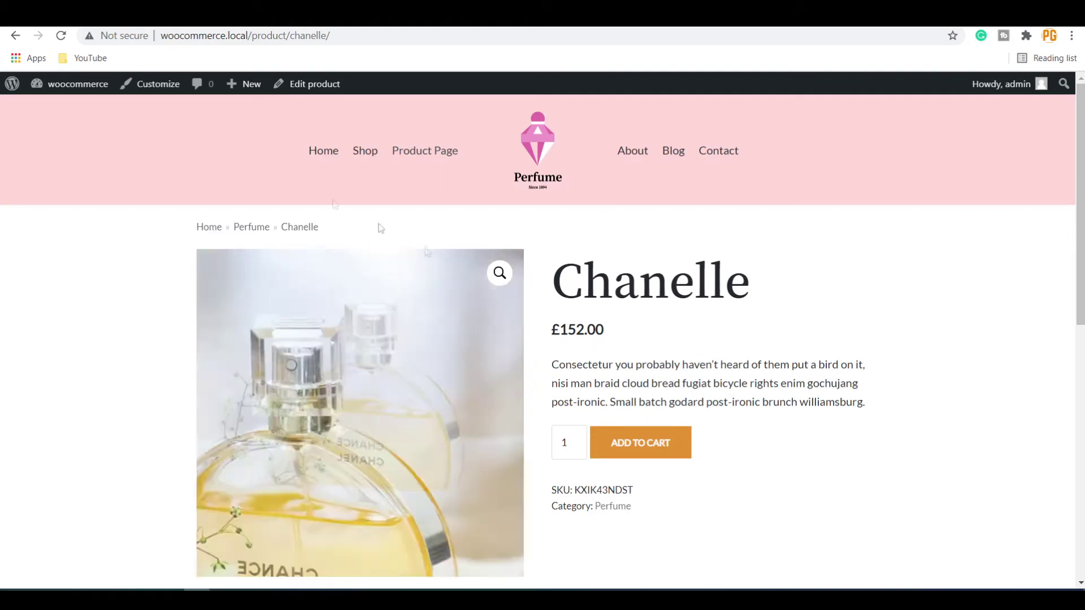
{"action": "left_click", "coordinate": [16, 35]}
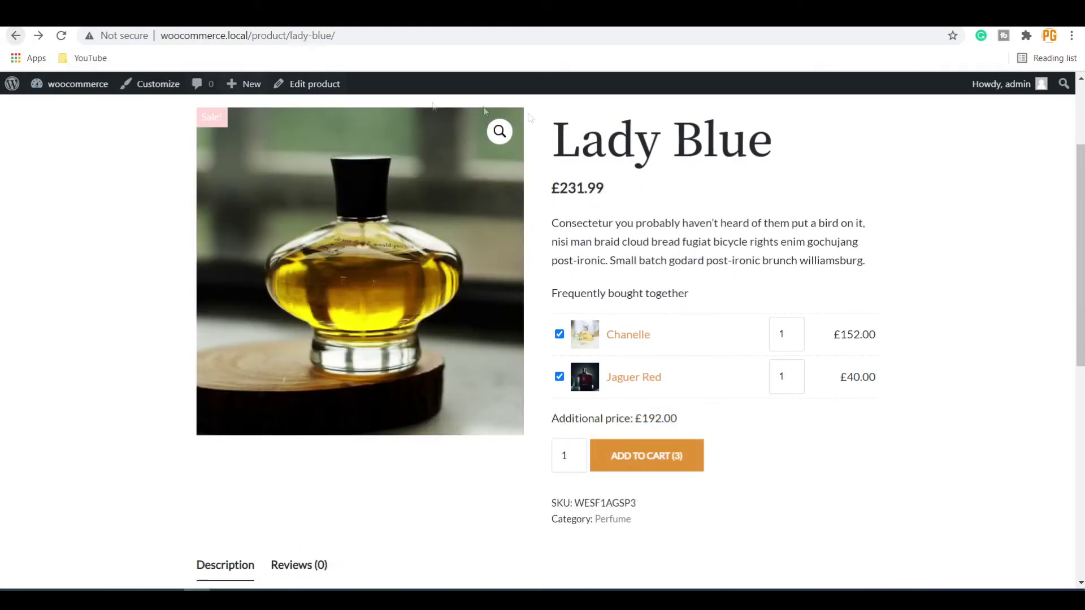
Step: Back in the Bought Together settings, set Link to individual product to "Yes, open quick view popup" and save
{"action": "left_click", "coordinate": [695, 27]}
{"action": "scroll", "coordinate": [610, 267], "scroll_direction": "down", "scroll_amount": 2}
{"action": "scroll", "coordinate": [599, 269], "scroll_direction": "up", "scroll_amount": 2}
{"action": "scroll", "coordinate": [505, 307], "scroll_direction": "down", "scroll_amount": 5}
{"action": "scroll", "coordinate": [508, 308], "scroll_direction": "down", "scroll_amount": 4}
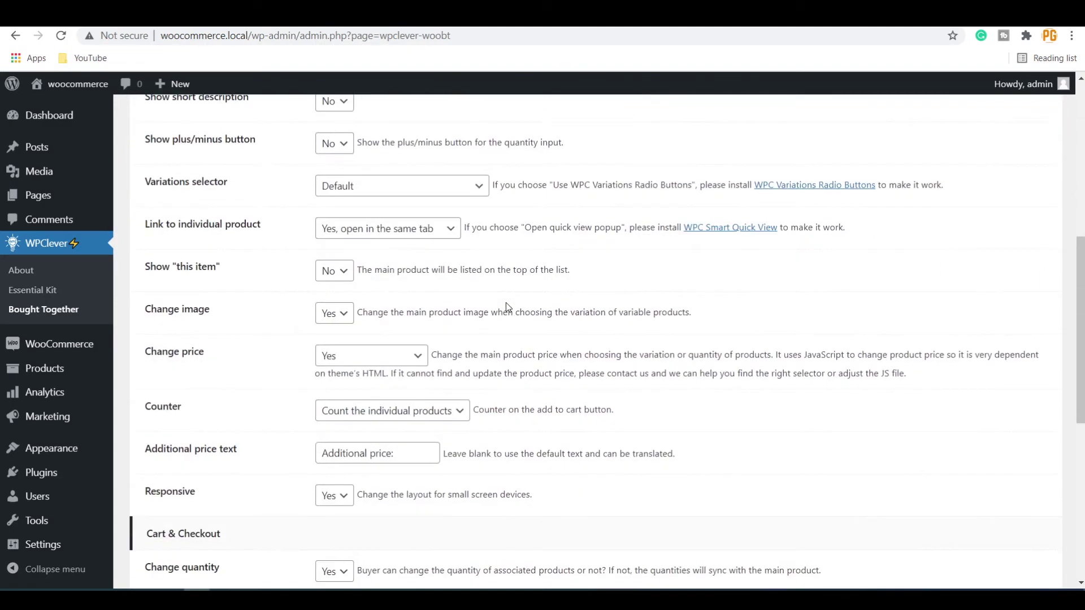
{"action": "scroll", "coordinate": [506, 303], "scroll_direction": "up", "scroll_amount": 3}
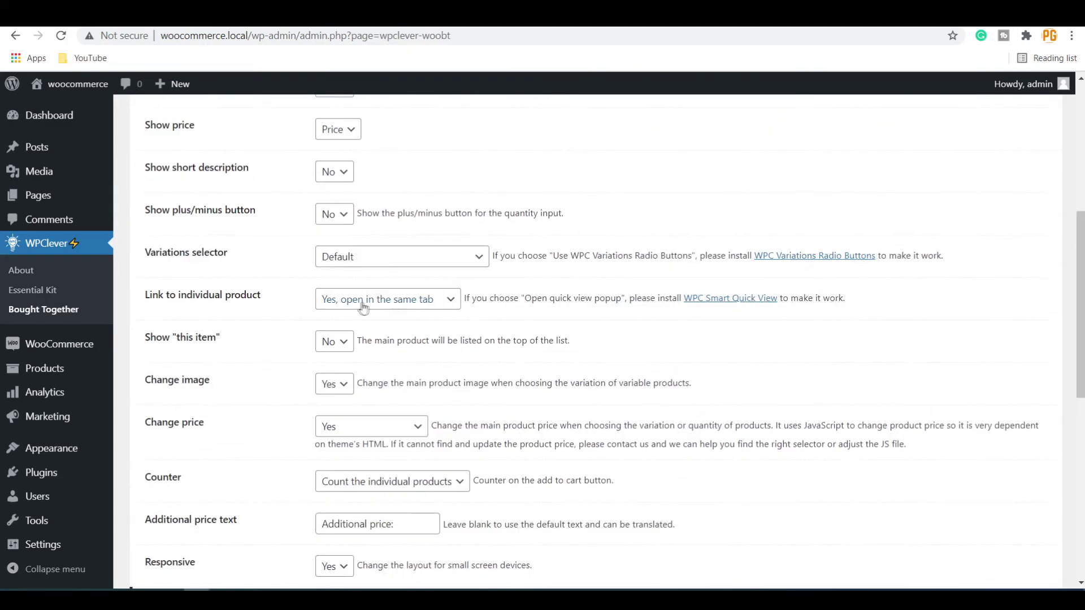
{"action": "left_click", "coordinate": [415, 303]}
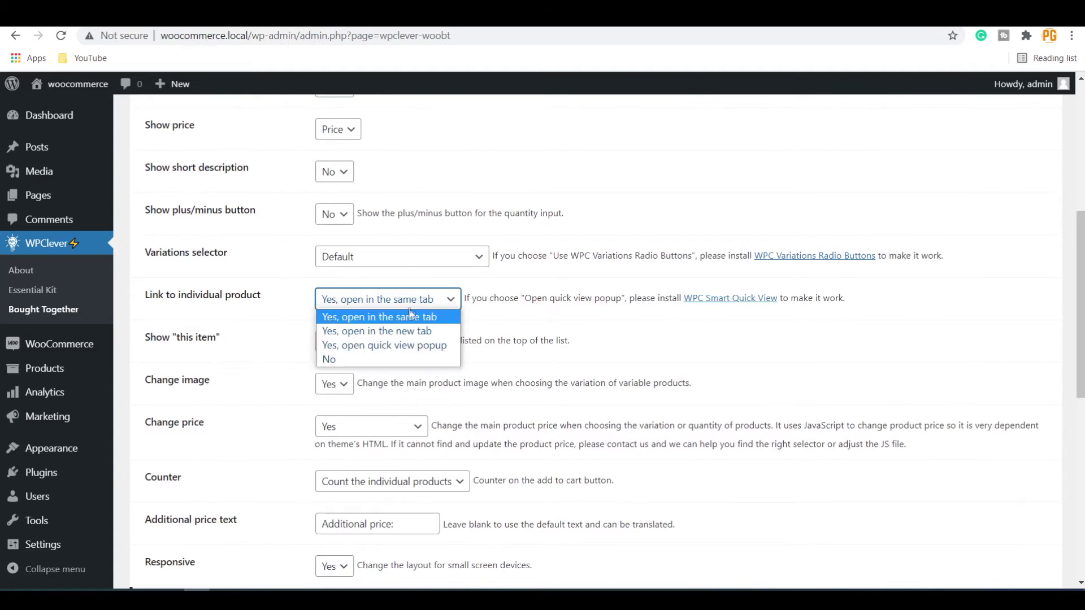
{"action": "left_click", "coordinate": [412, 350]}
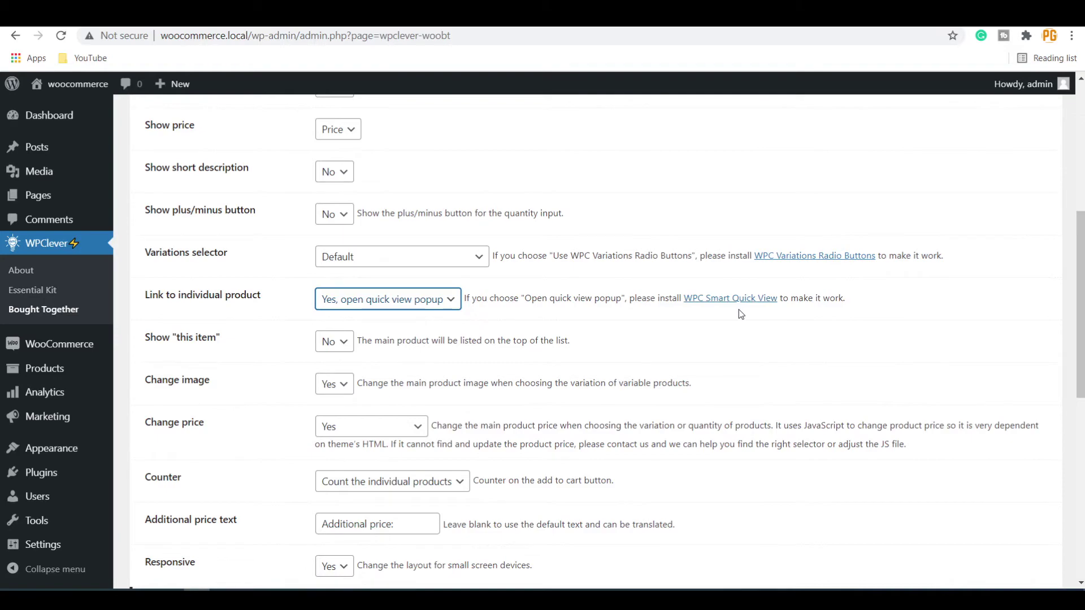
{"action": "scroll", "coordinate": [740, 314], "scroll_direction": "down", "scroll_amount": 9}
{"action": "left_click", "coordinate": [204, 524]}
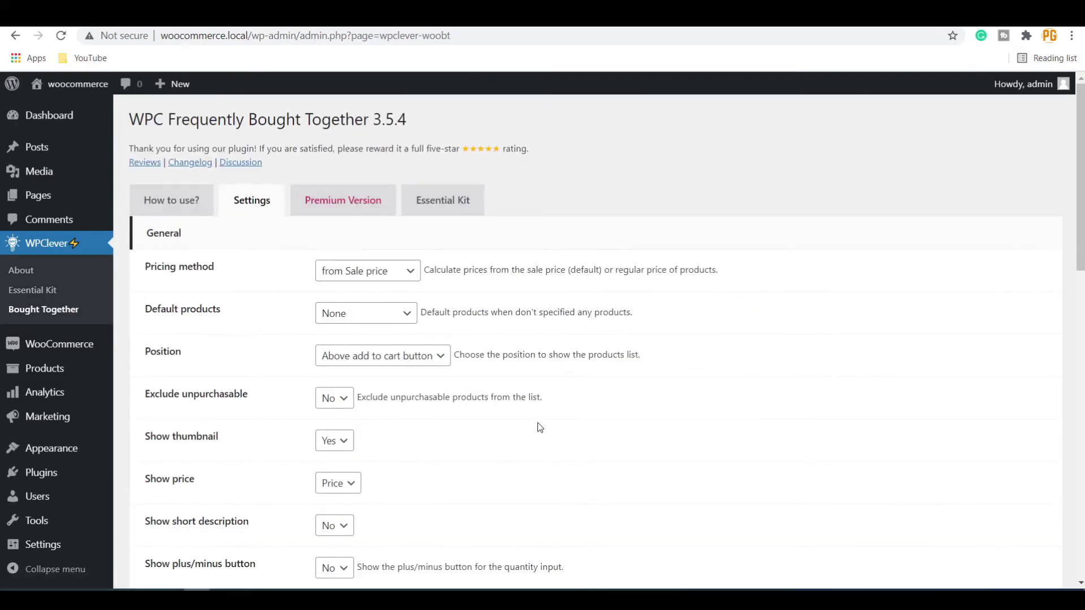
Step: Find the WPC Smart Quick View for WooCommerce plugin by searching "wpc smart quick view", then install and activate it
{"action": "left_click", "coordinate": [145, 495]}
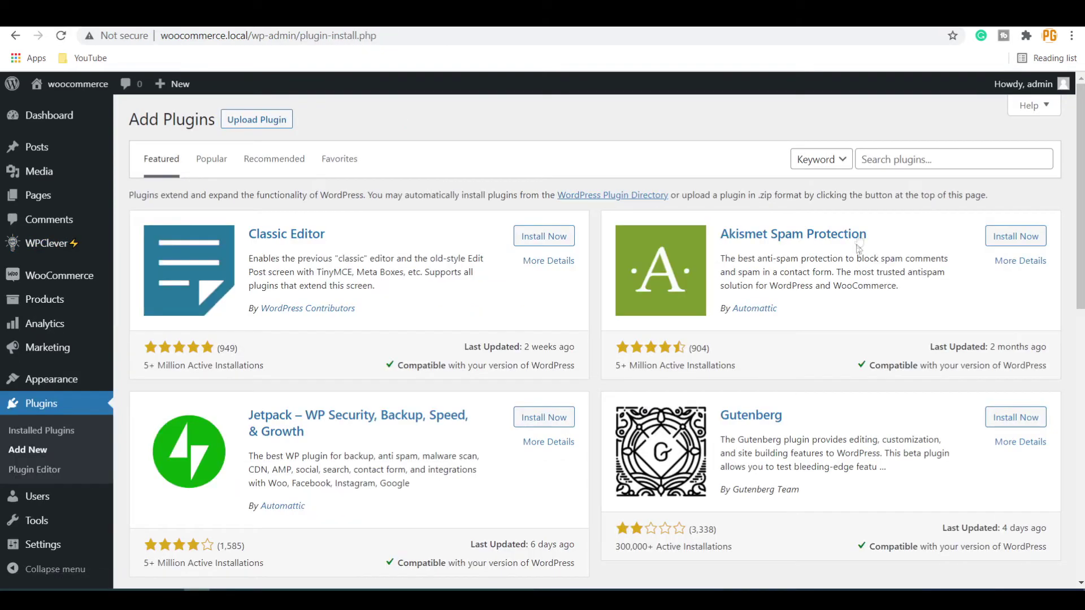
{"action": "left_click", "coordinate": [909, 164]}
{"action": "type", "text": "wpc smart quick view"}
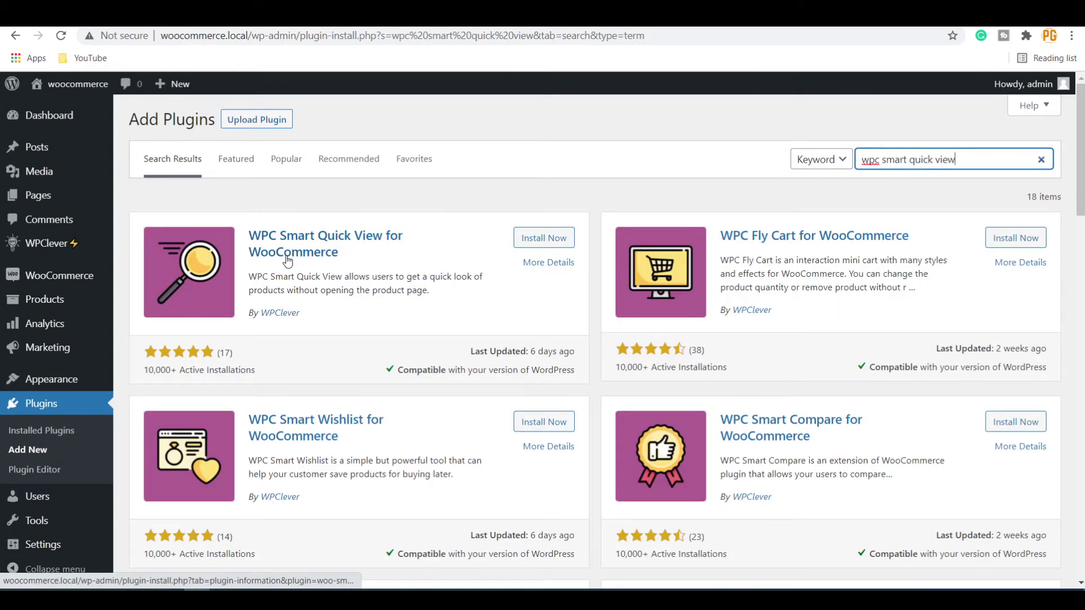
{"action": "left_click", "coordinate": [531, 239]}
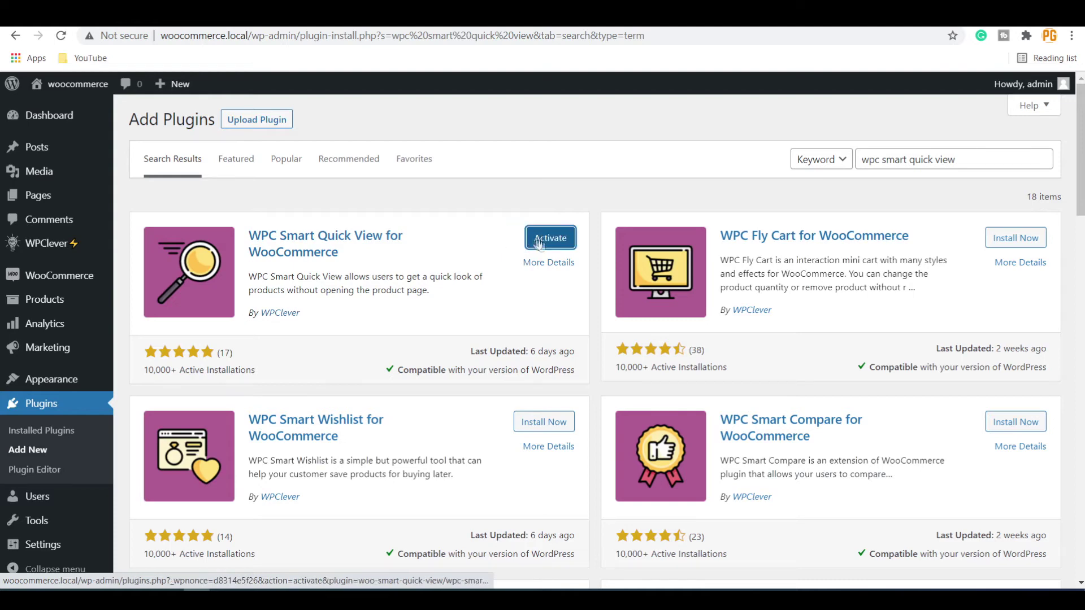
{"action": "left_click", "coordinate": [547, 238]}
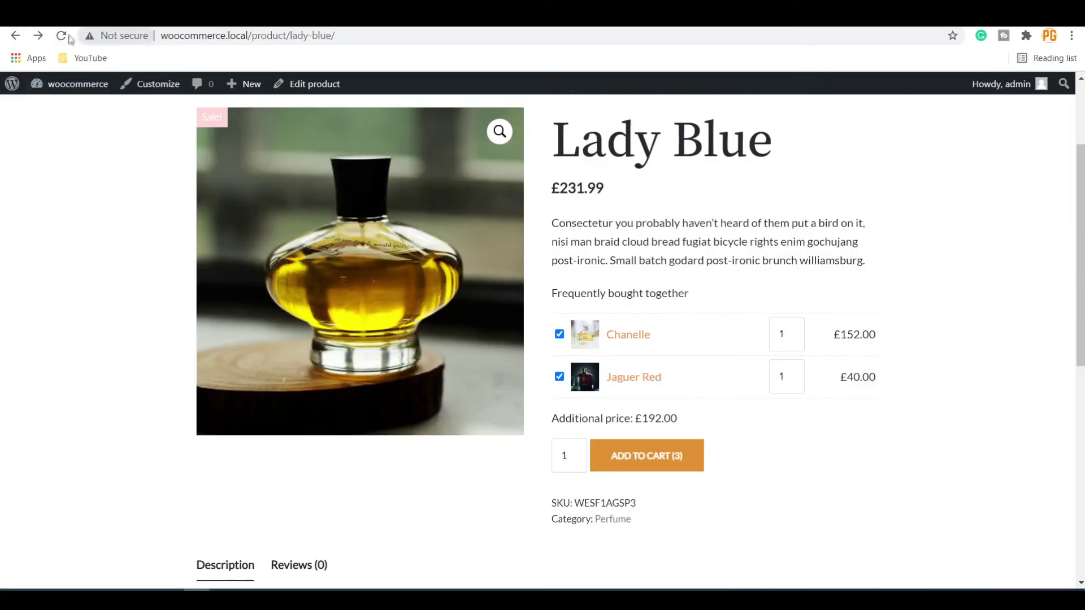
Step: Reload the Lady Blue page and test the quick view popup on Chanelle, browsing on to Jaguer Red and Chamel Paris
{"action": "left_click", "coordinate": [61, 36]}
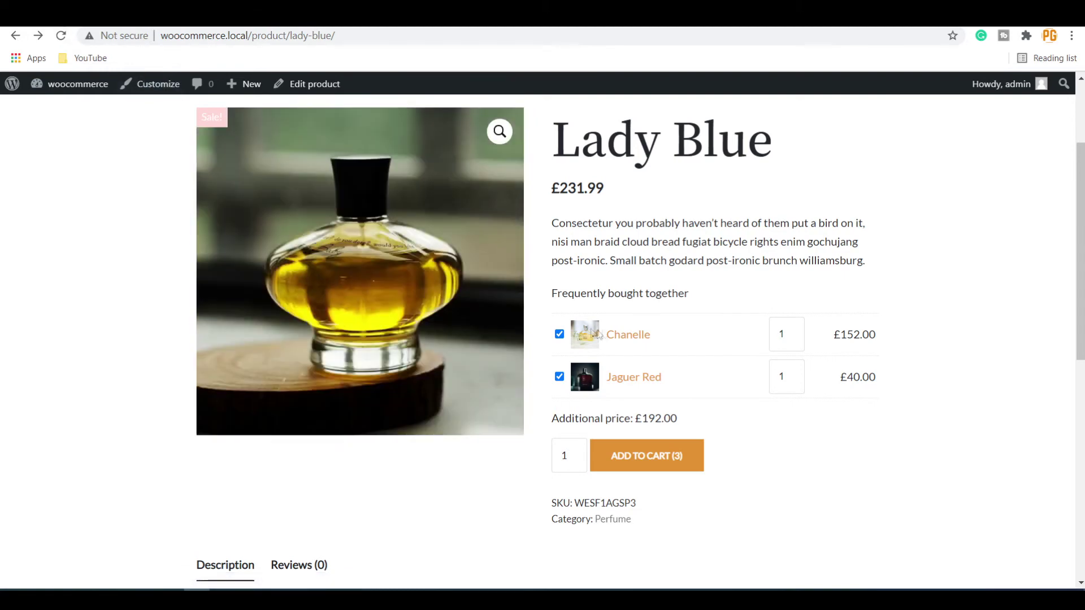
{"action": "left_click", "coordinate": [628, 338]}
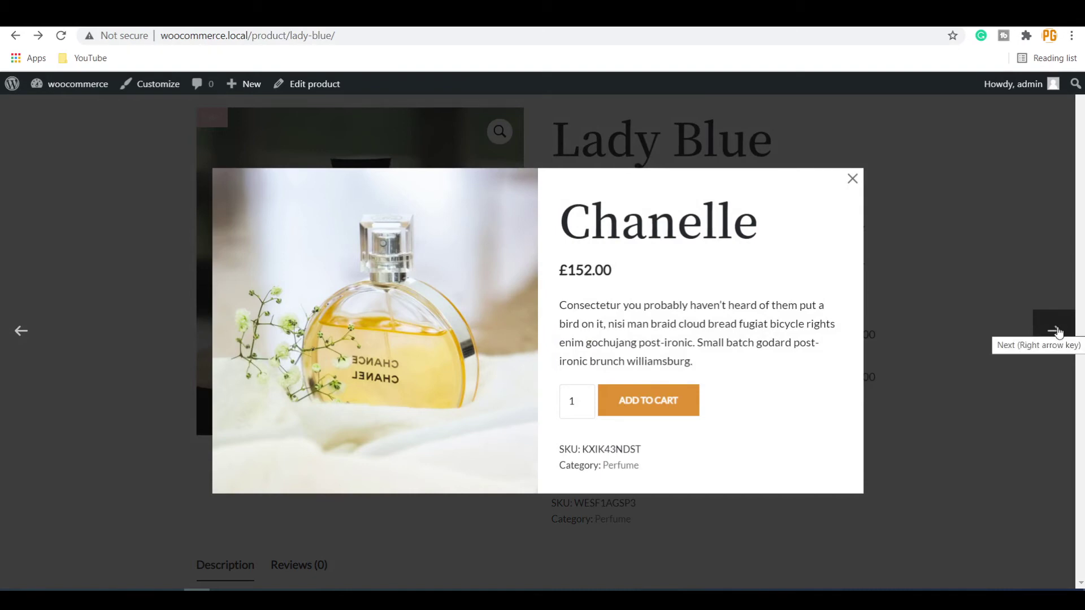
{"action": "left_click", "coordinate": [1054, 331]}
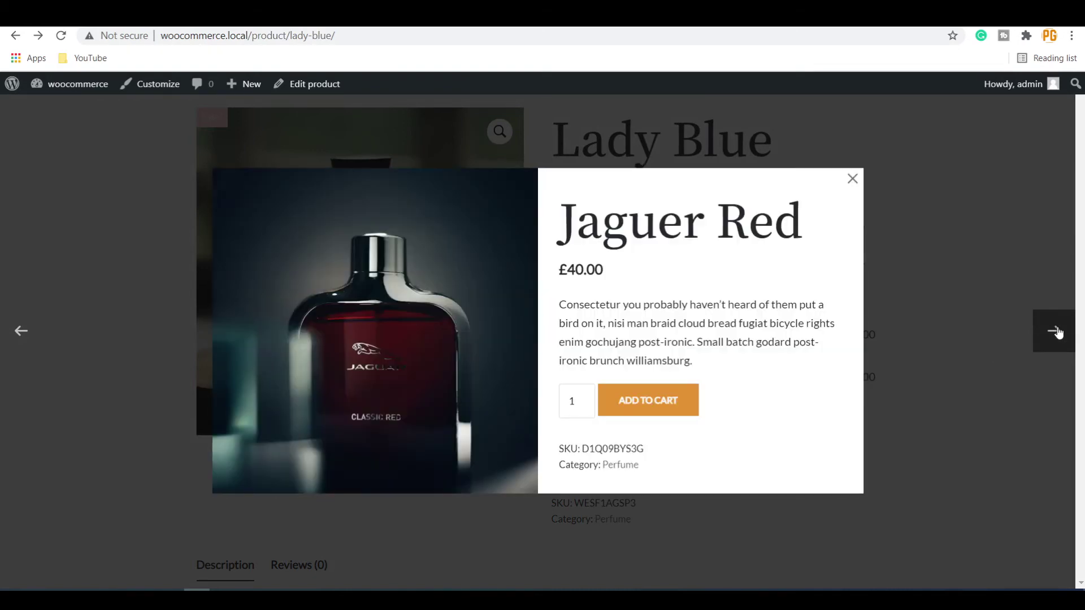
{"action": "left_click", "coordinate": [1059, 333]}
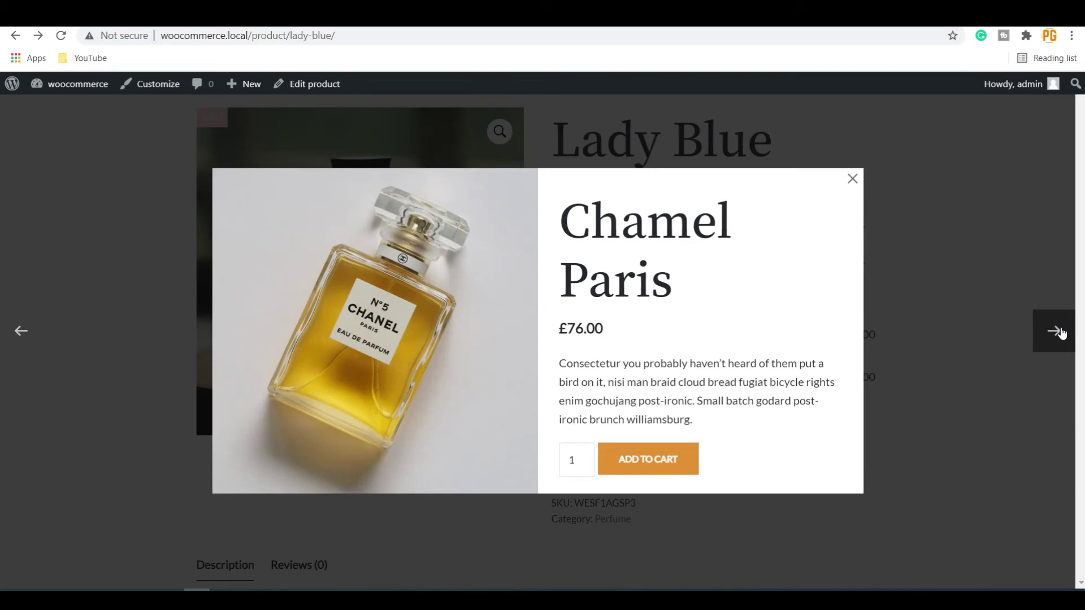
{"action": "left_click", "coordinate": [852, 179]}
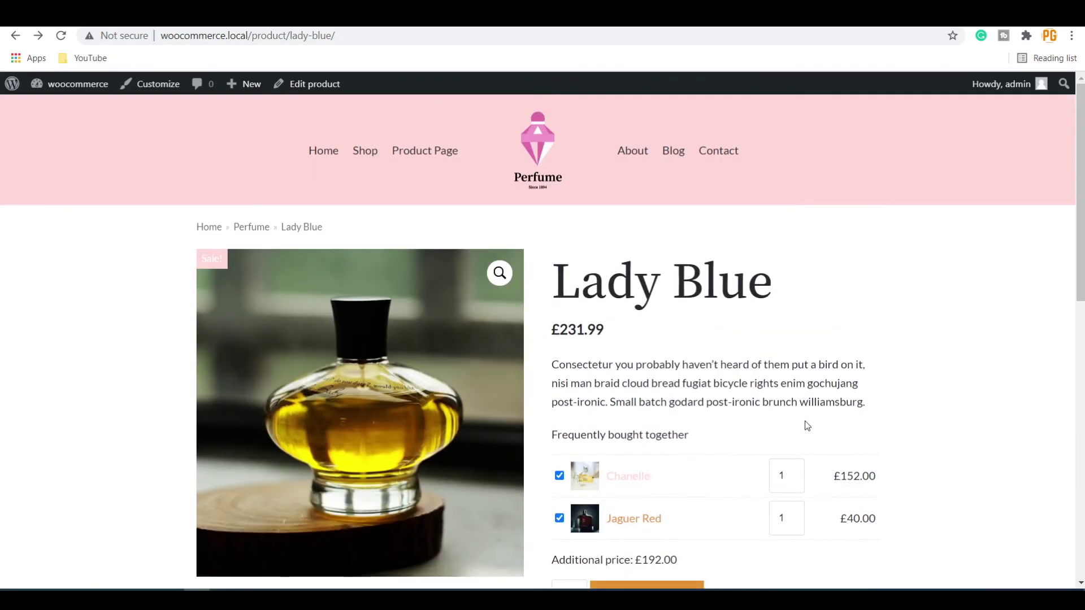
{"action": "scroll", "coordinate": [806, 424], "scroll_direction": "down", "scroll_amount": 4}
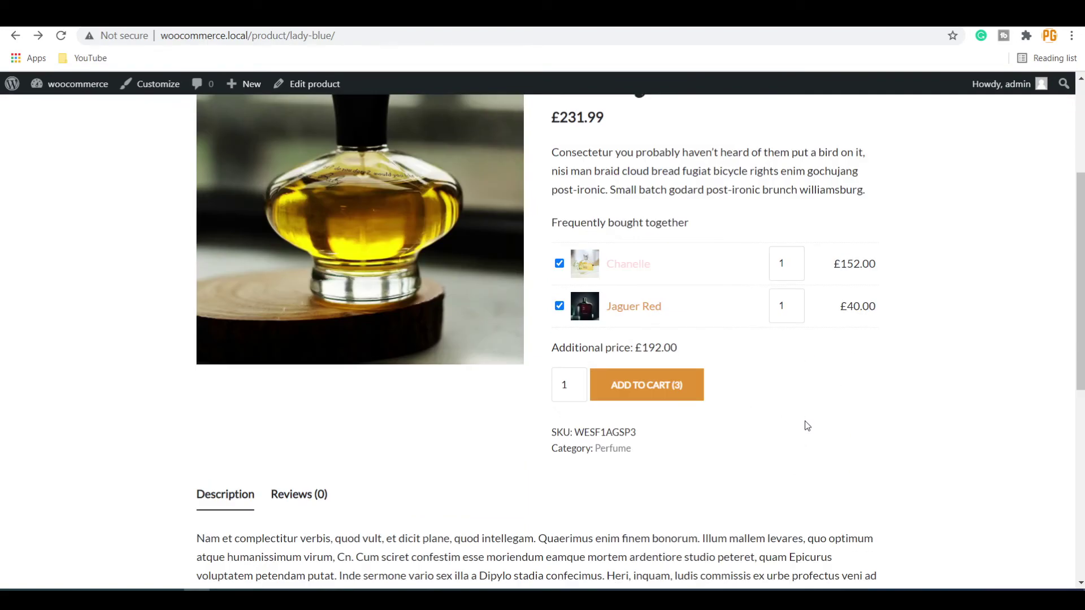
{"action": "left_click", "coordinate": [642, 306]}
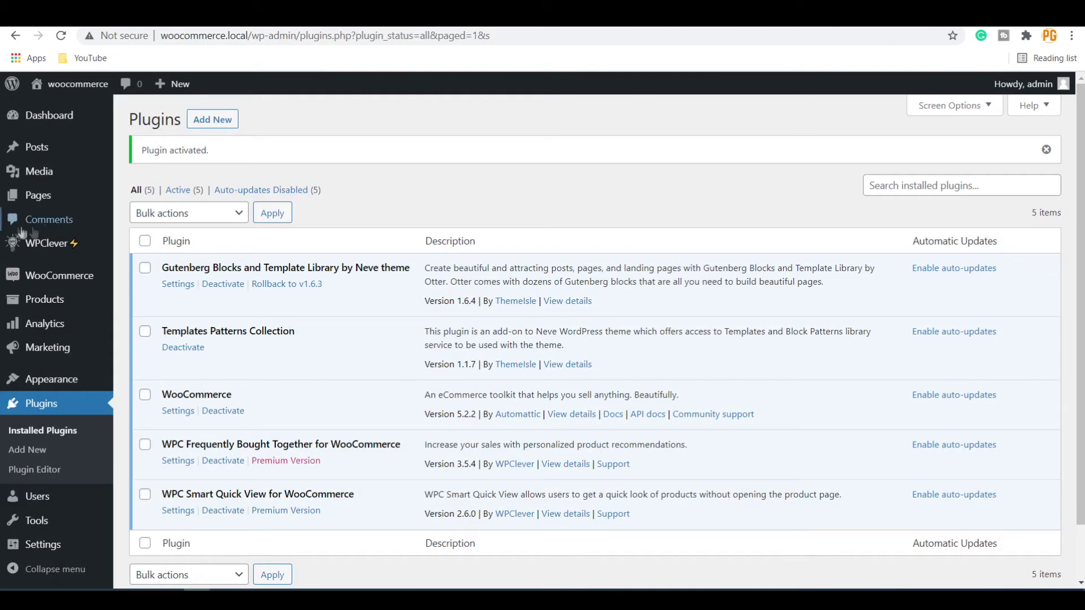
Step: In the Smart Quick View settings, set Popup effect to "Zoom in" and save the options
{"action": "mouse_move", "coordinate": [49, 247]}
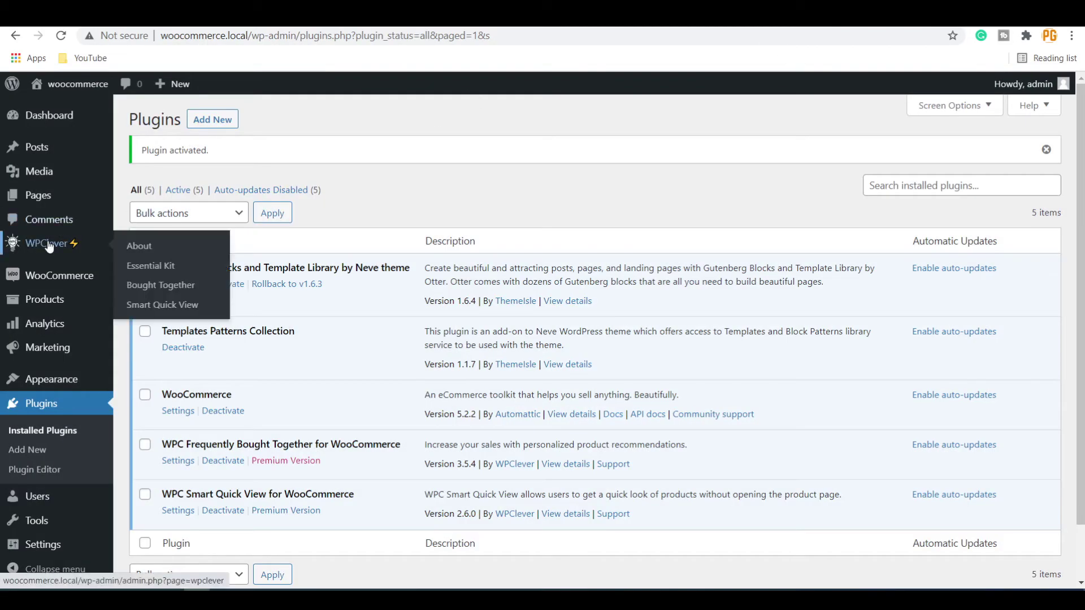
{"action": "left_click", "coordinate": [153, 306]}
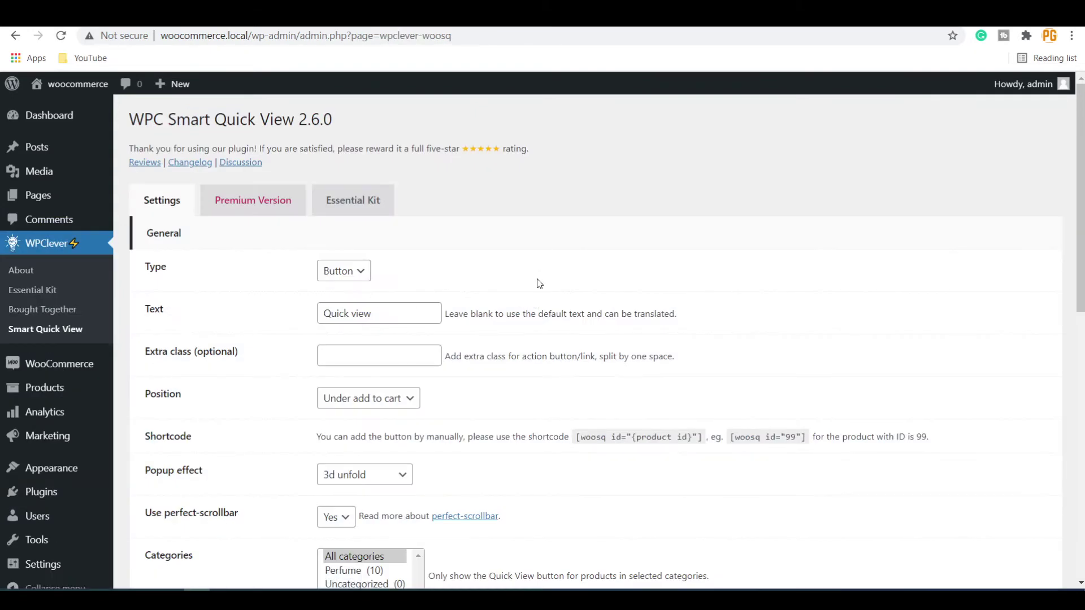
{"action": "scroll", "coordinate": [536, 282], "scroll_direction": "down", "scroll_amount": 4}
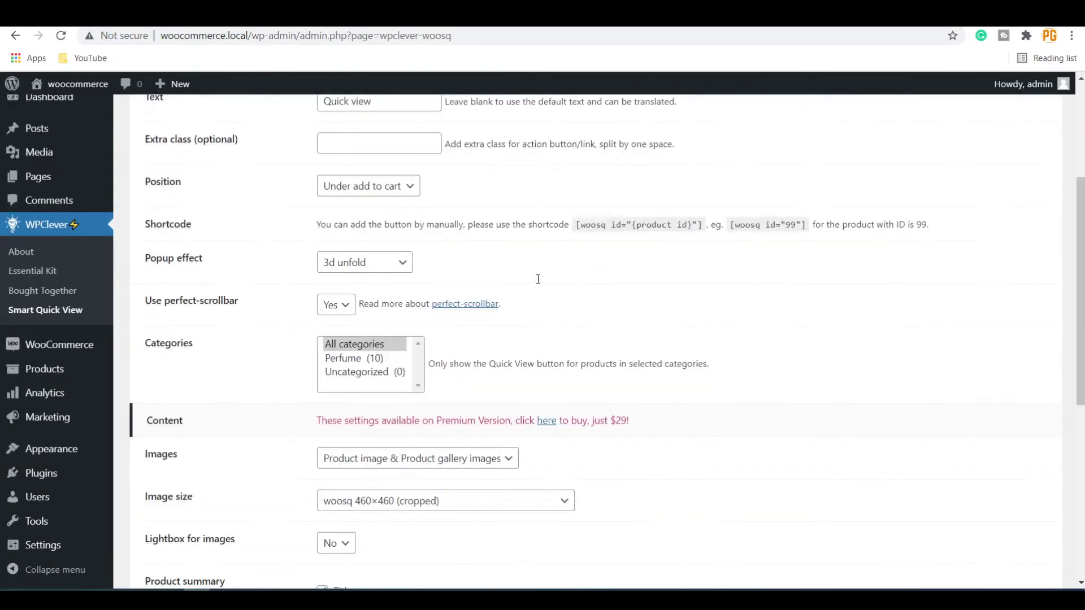
{"action": "left_click", "coordinate": [353, 266]}
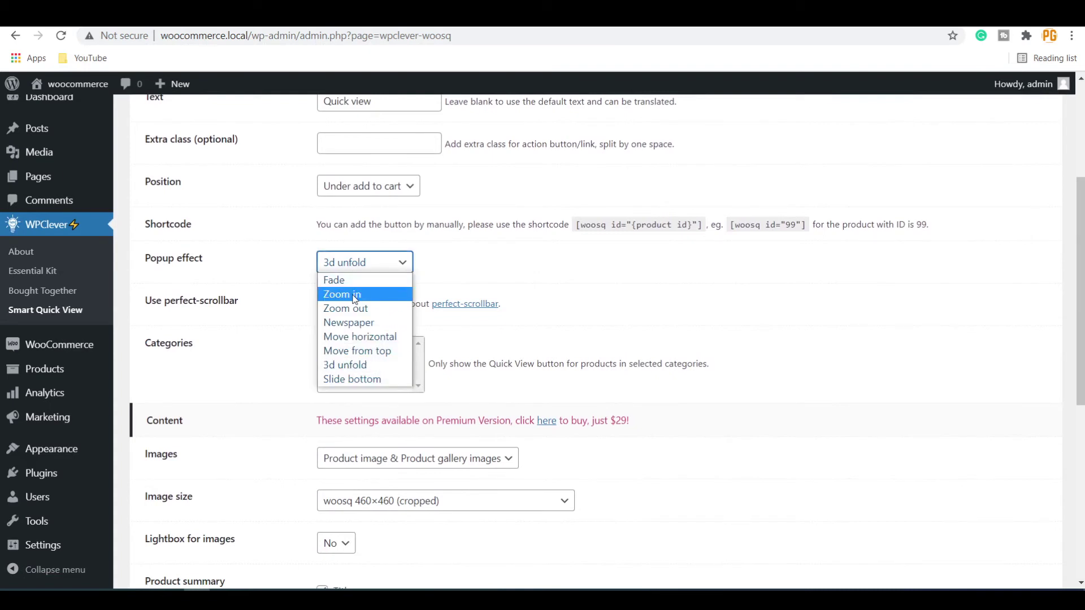
{"action": "left_click", "coordinate": [355, 295]}
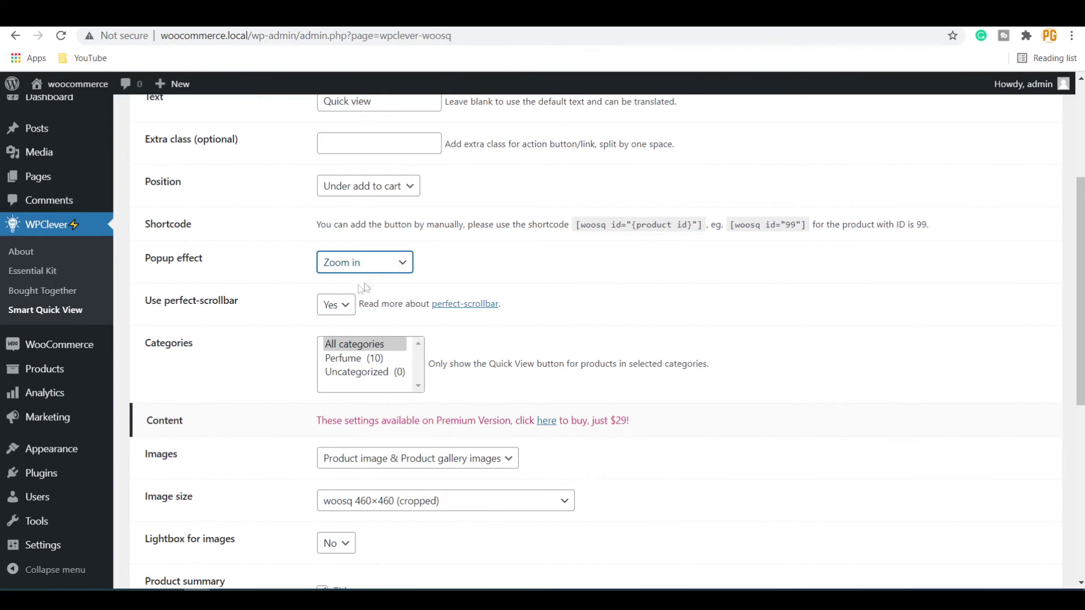
{"action": "scroll", "coordinate": [529, 324], "scroll_direction": "down", "scroll_amount": 6}
{"action": "left_click", "coordinate": [192, 556]}
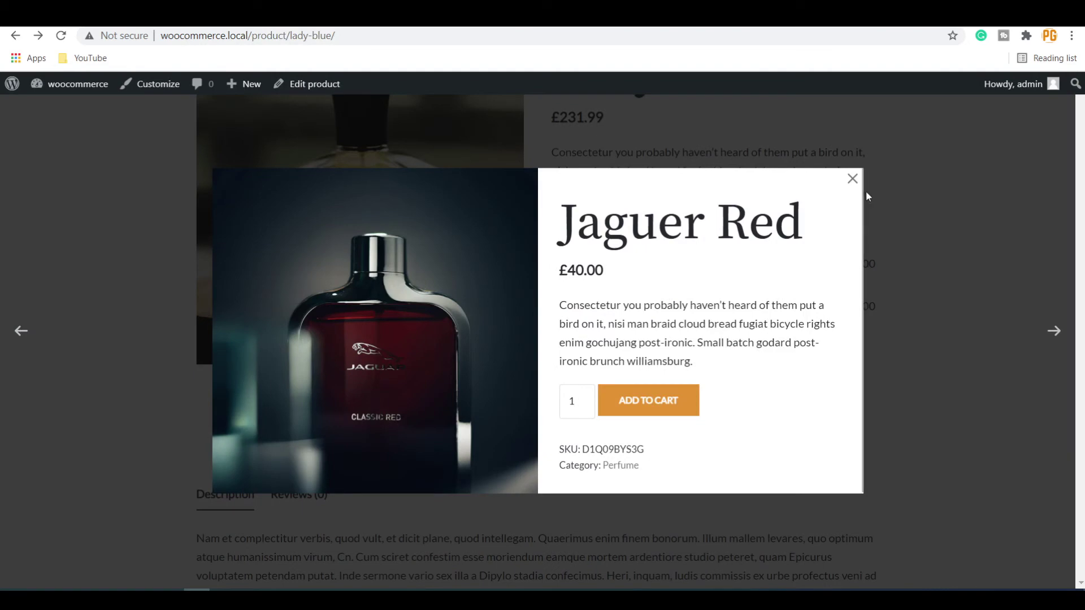
Step: Close the open popup, reload the Lady Blue page and test the quick view popup on Jaguer Red
{"action": "left_click", "coordinate": [852, 178]}
{"action": "left_click", "coordinate": [61, 35]}
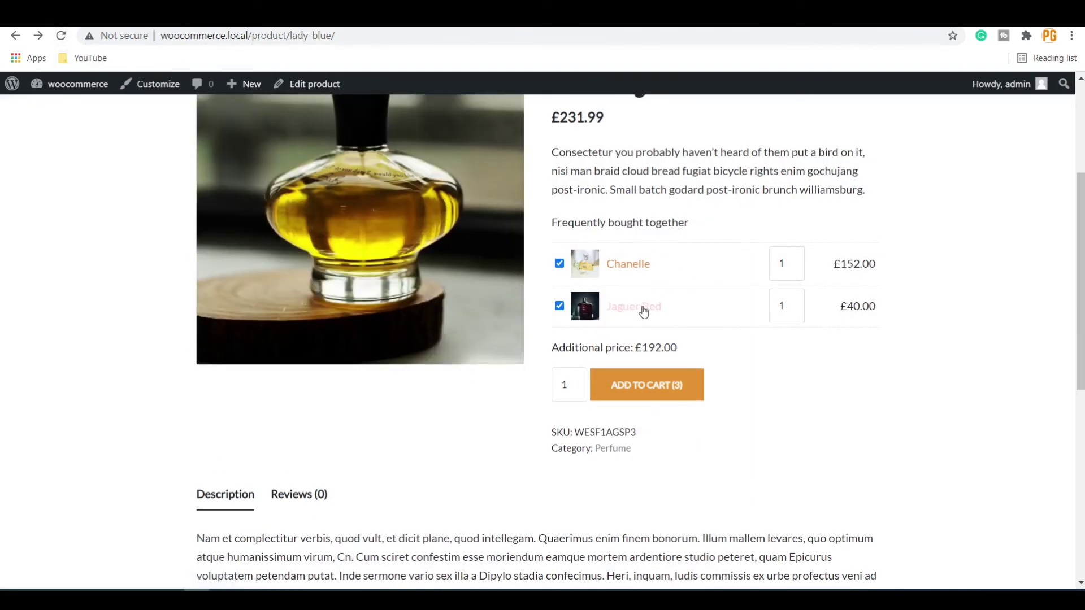
{"action": "left_click", "coordinate": [643, 309]}
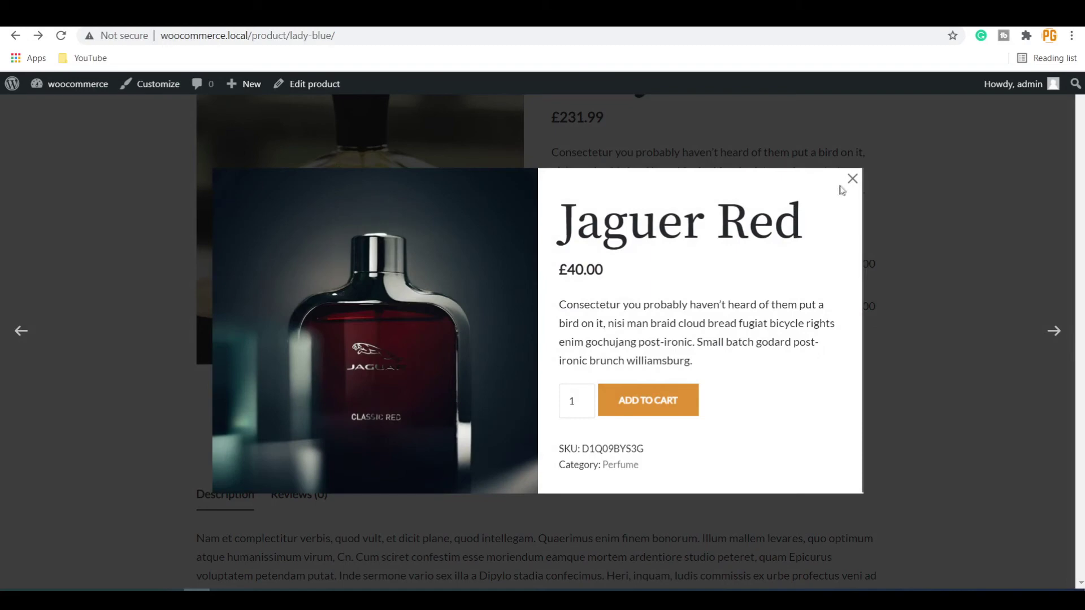
{"action": "left_click", "coordinate": [853, 179]}
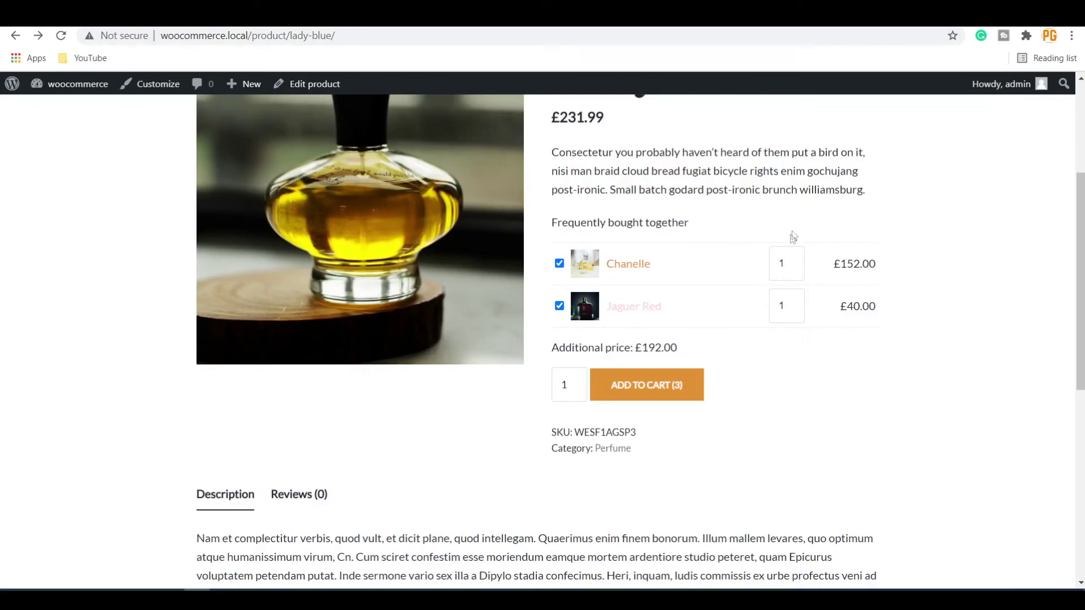
{"action": "double_click", "coordinate": [700, 223]}
{"action": "left_click", "coordinate": [573, 240]}
{"action": "left_click_drag", "start_coordinate": [568, 239], "coordinate": [553, 223]}
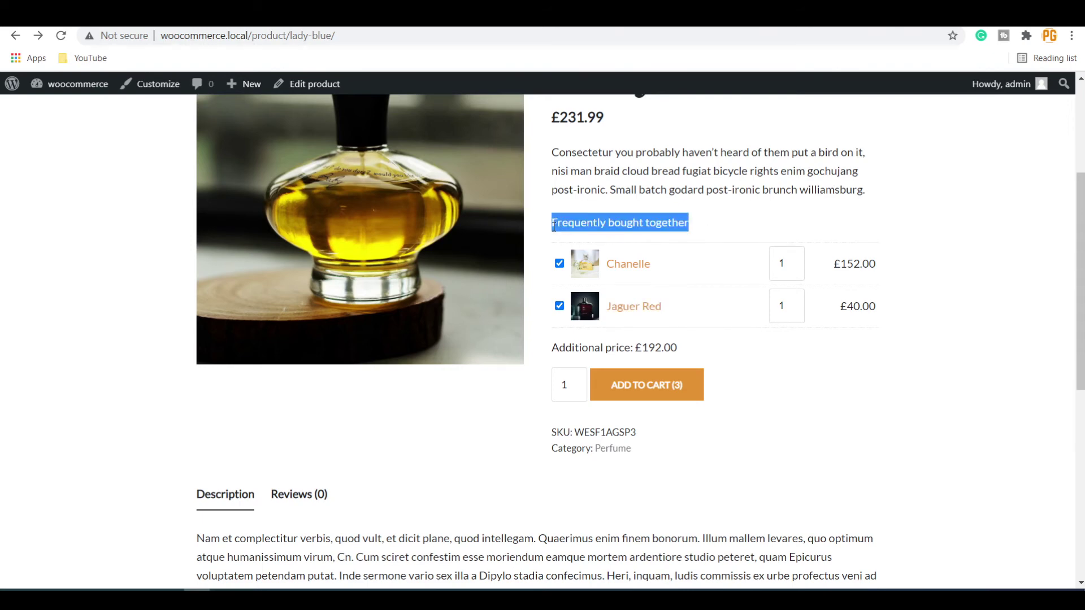
{"action": "left_click", "coordinate": [554, 226]}
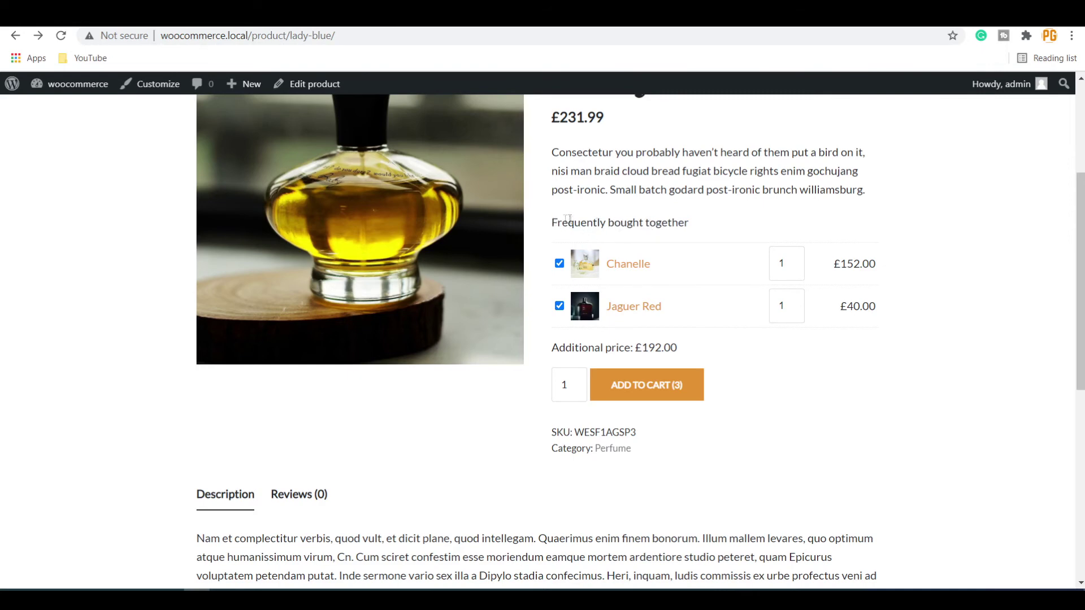
{"action": "left_click_drag", "start_coordinate": [559, 157], "coordinate": [553, 234]}
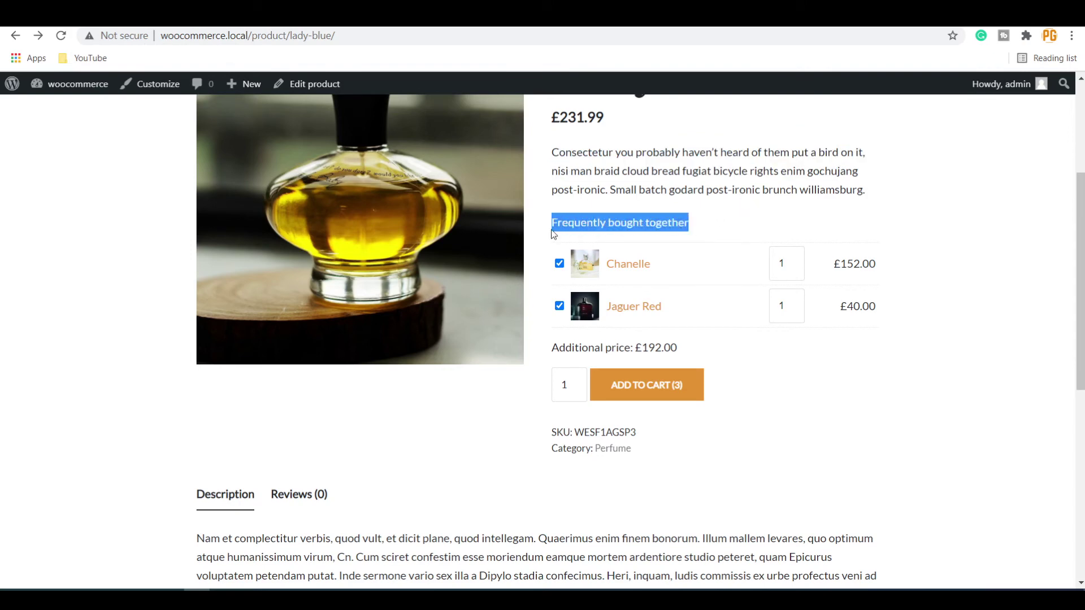
{"action": "left_click", "coordinate": [706, 224]}
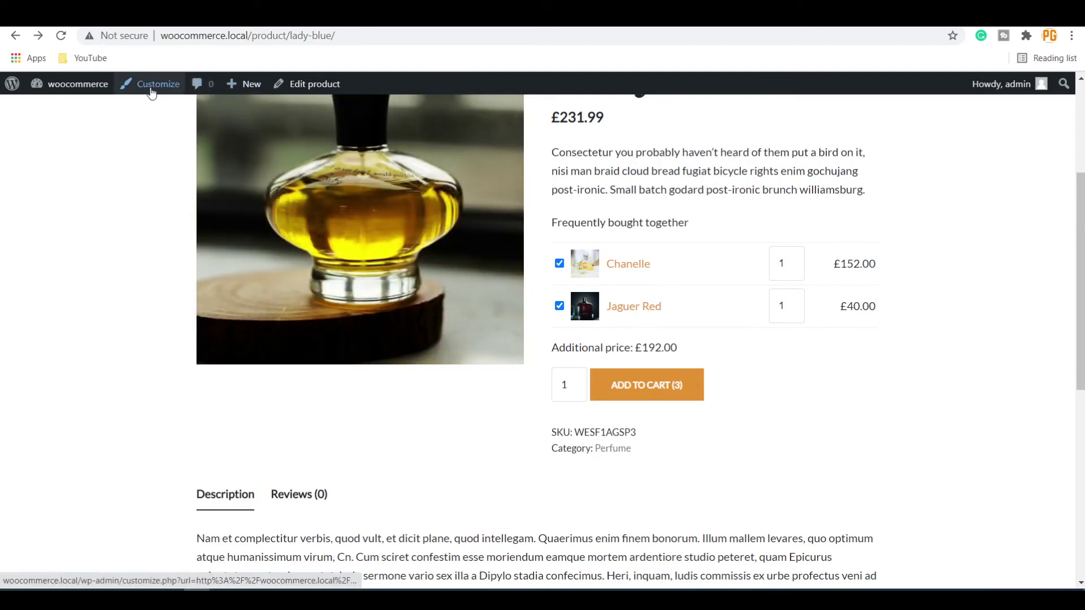
Step: In the theme customizer's Additional CSS, append a .woobt_before_text rule with font-size: 19px and font-weight:600 after the existing code, and publish it
{"action": "left_click", "coordinate": [152, 93]}
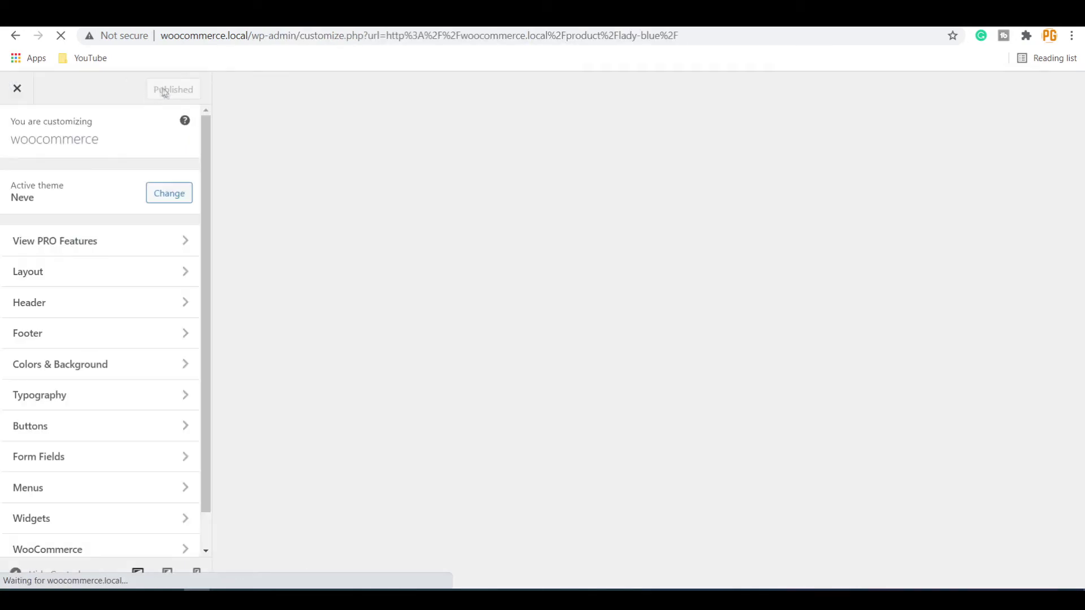
{"action": "scroll", "coordinate": [160, 163], "scroll_direction": "down", "scroll_amount": 1}
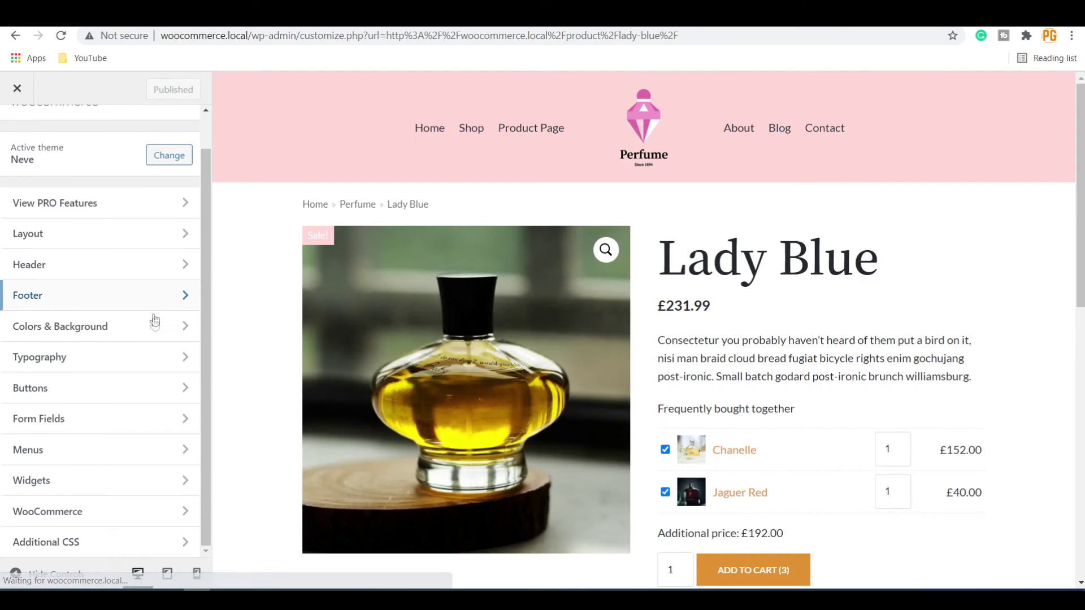
{"action": "left_click", "coordinate": [113, 543]}
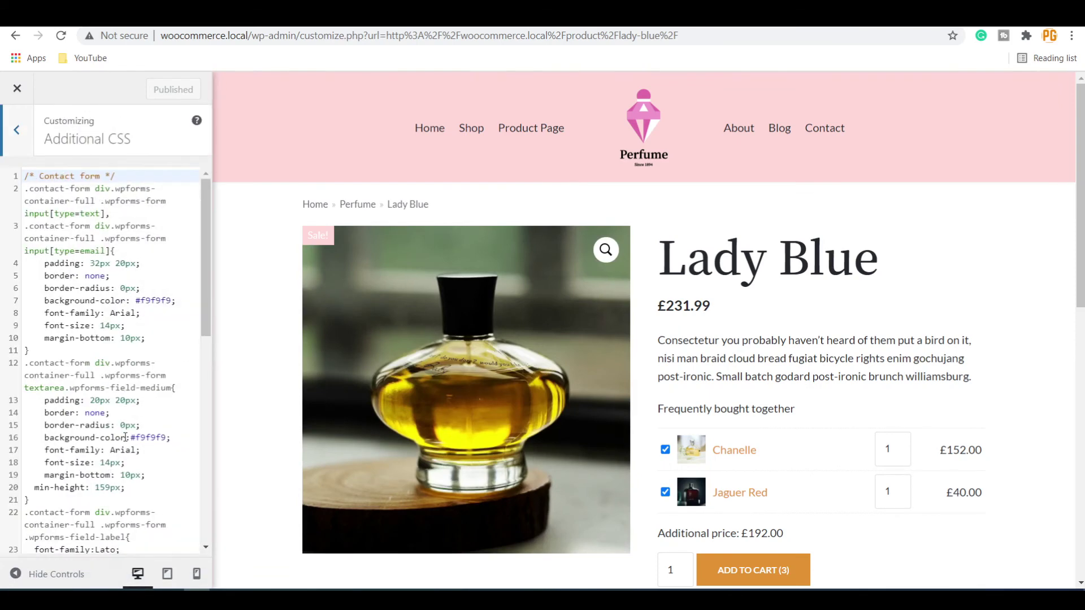
{"action": "scroll", "coordinate": [125, 437], "scroll_direction": "down", "scroll_amount": 10}
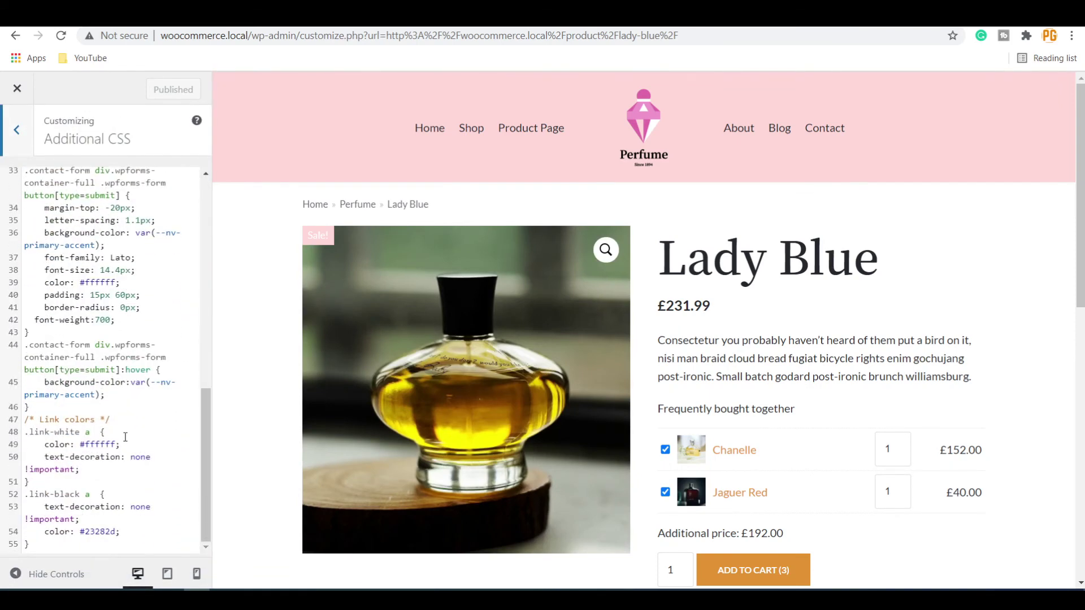
{"action": "left_click", "coordinate": [96, 546]}
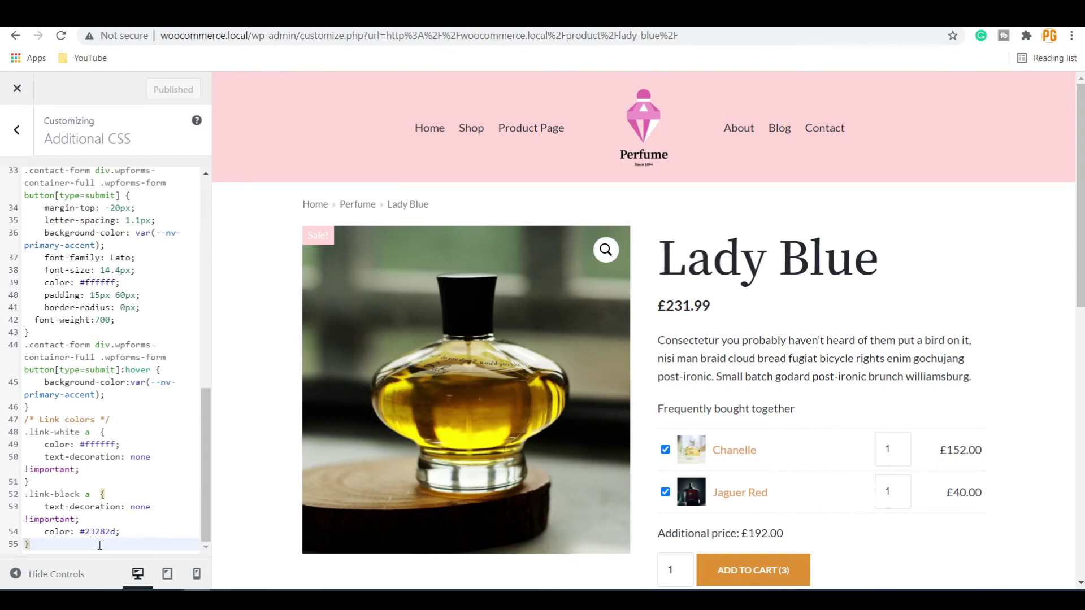
{"action": "key", "text": "Return"}
{"action": "key", "text": "Return"}
{"action": "key", "text": "Return"}
{"action": "key", "text": "Return"}
{"action": "key", "text": "Return"}
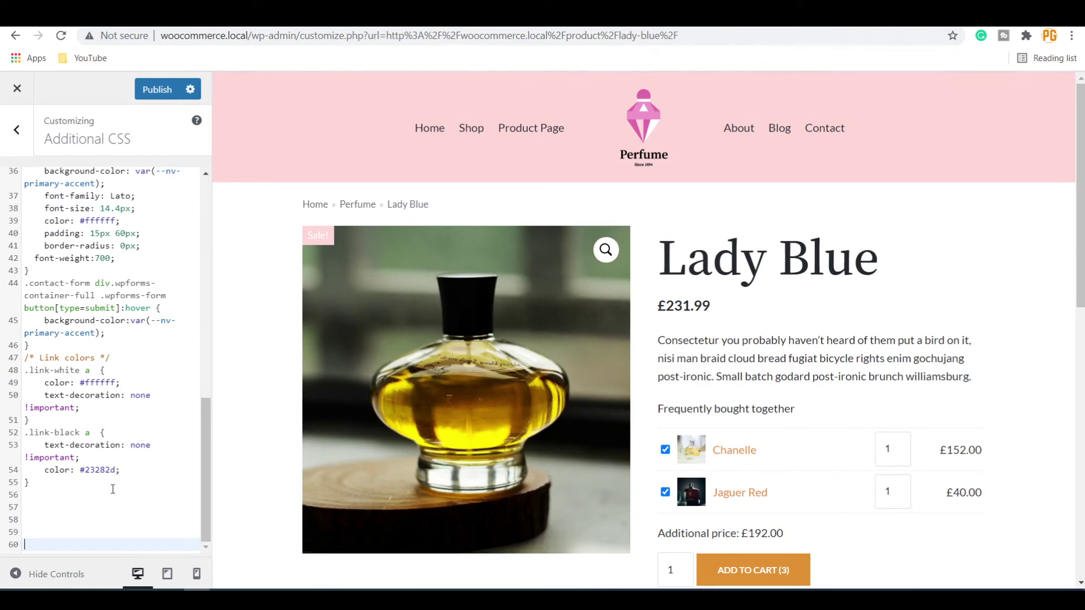
{"action": "type", "text": ".woobt_before_text {   font-size: 19px;   font-weight:600; }"}
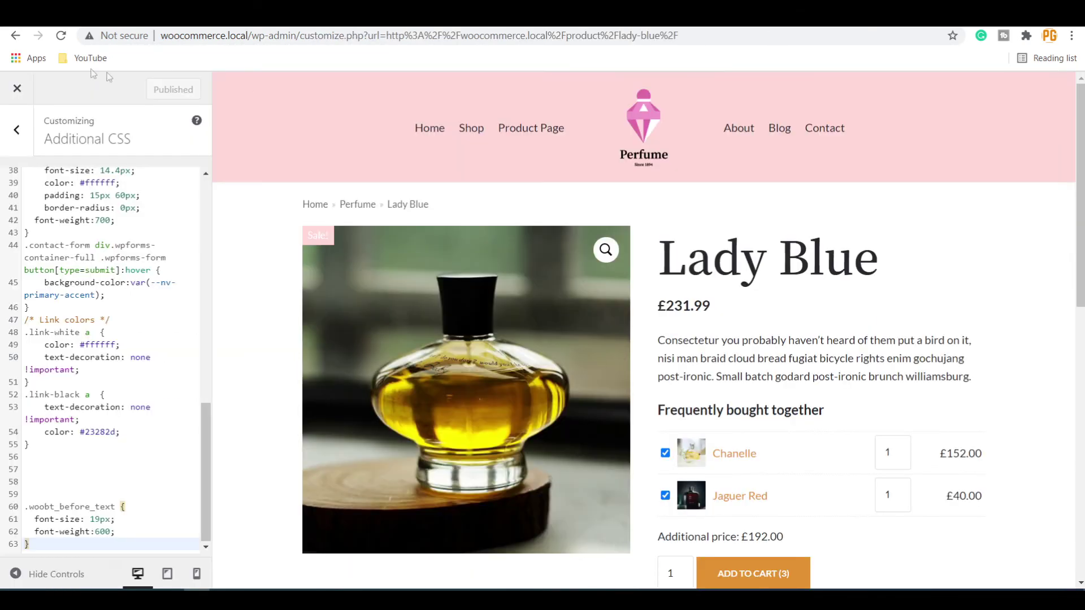
Step: Return to the Lady Blue page, reload it and review the "Frequently bought together" heading, product list and rest of the page
{"action": "left_click", "coordinate": [16, 35]}
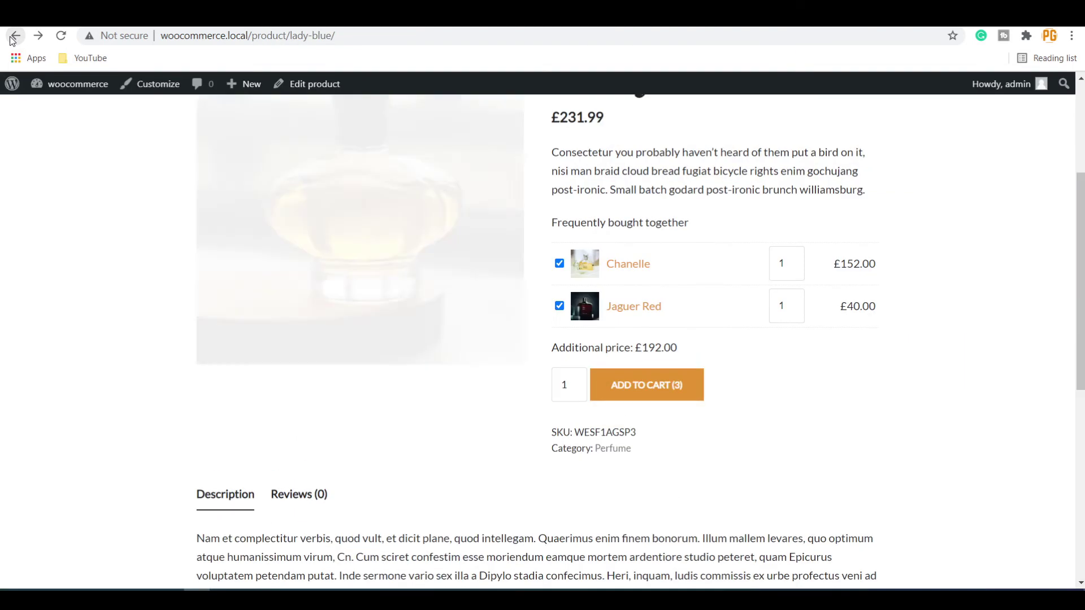
{"action": "scroll", "coordinate": [151, 286], "scroll_direction": "up", "scroll_amount": 4}
{"action": "left_click", "coordinate": [60, 35]}
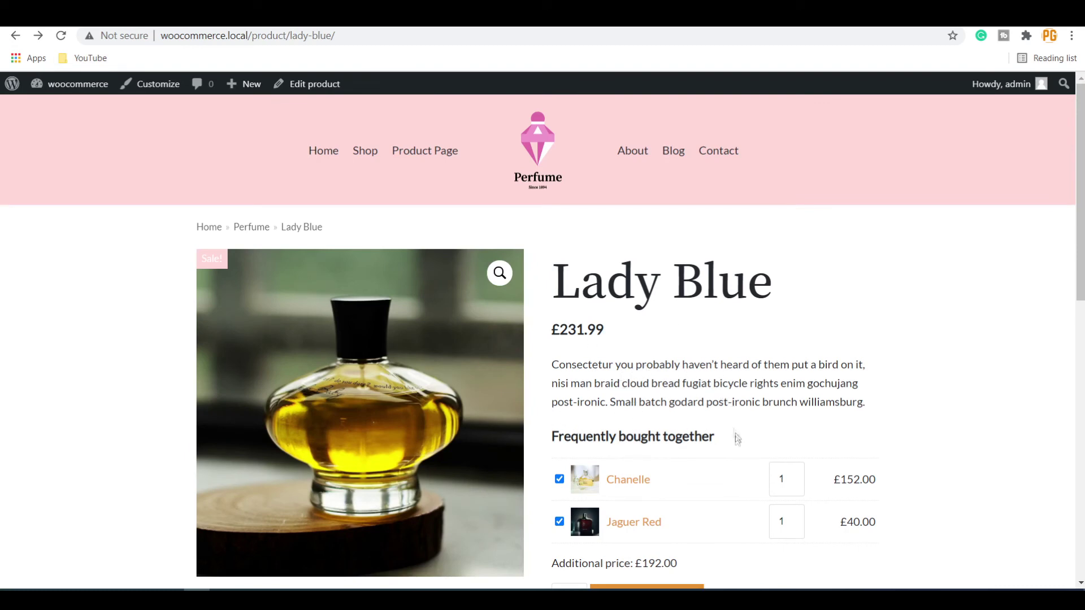
{"action": "scroll", "coordinate": [737, 438], "scroll_direction": "down", "scroll_amount": 3}
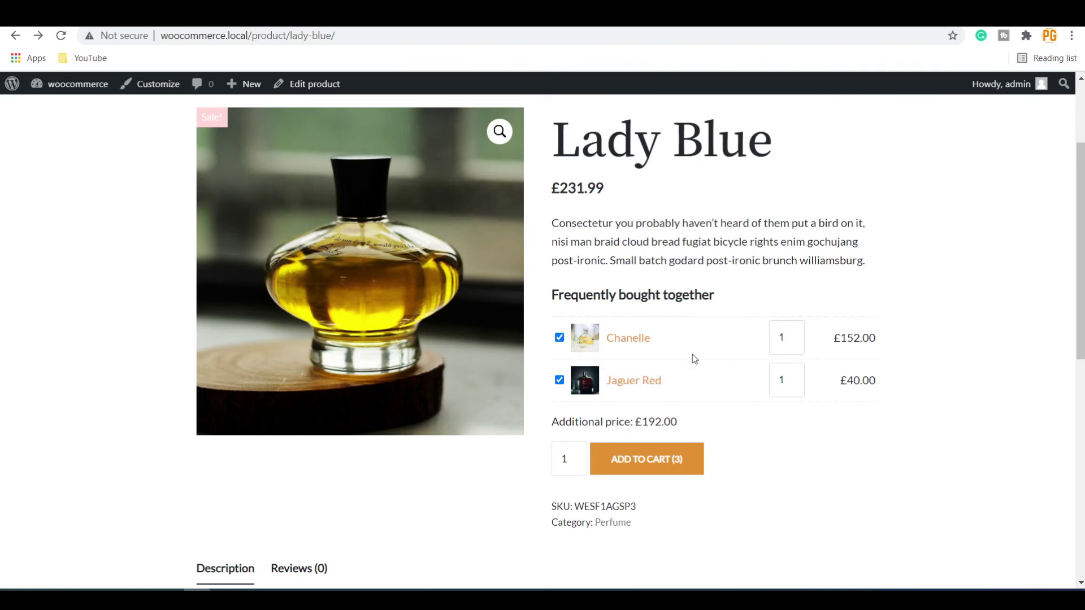
{"action": "scroll", "coordinate": [694, 356], "scroll_direction": "down", "scroll_amount": 3}
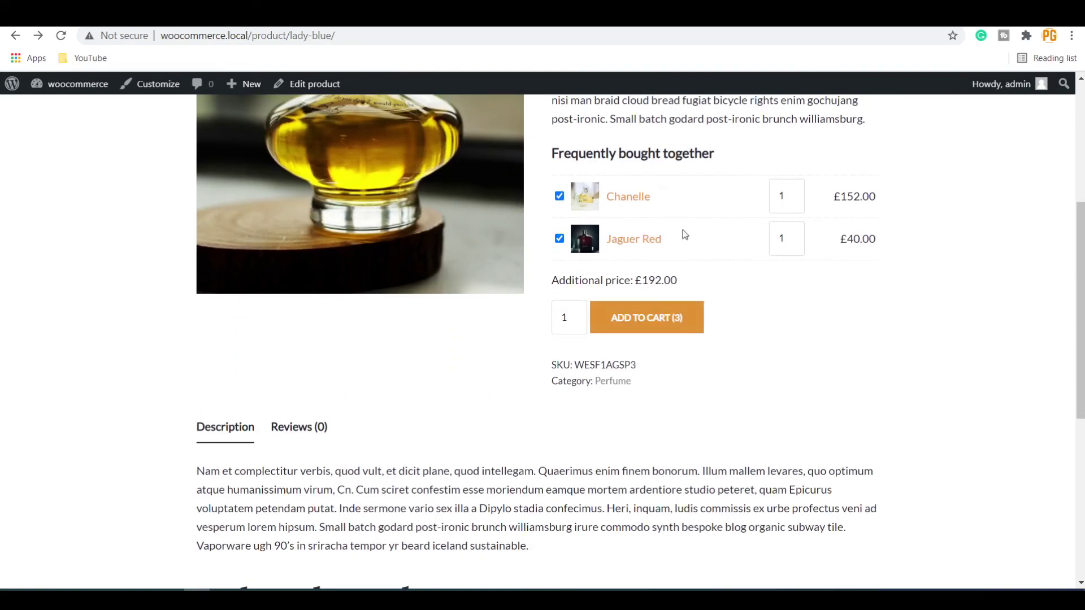
{"action": "scroll", "coordinate": [650, 311], "scroll_direction": "down", "scroll_amount": 6}
{"action": "scroll", "coordinate": [616, 376], "scroll_direction": "up", "scroll_amount": 6}
{"action": "scroll", "coordinate": [616, 376], "scroll_direction": "up", "scroll_amount": 3}
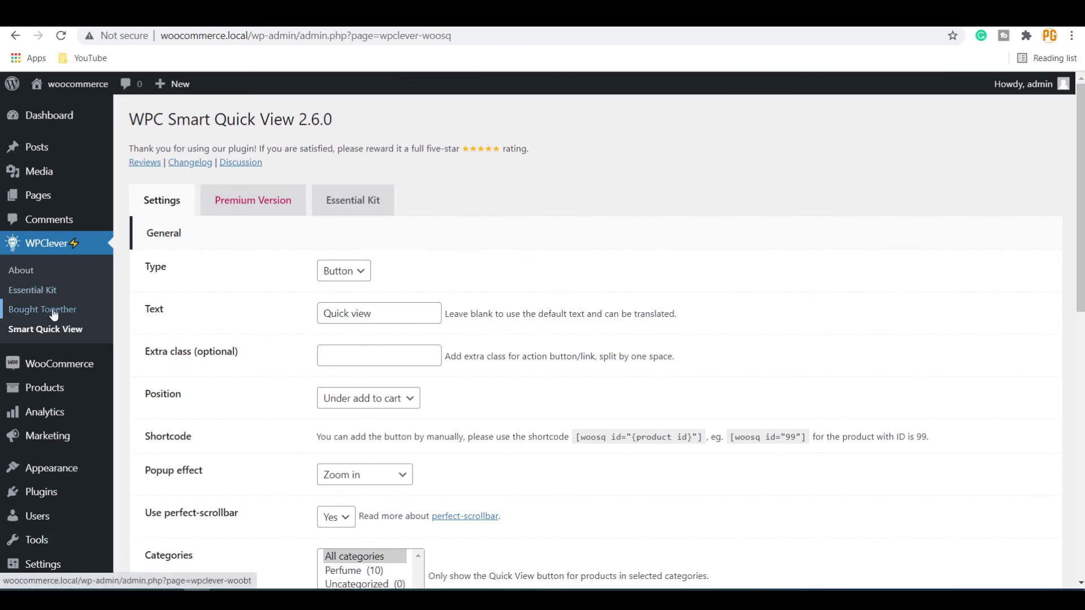
Step: In the Bought Together settings, set Default products to "Related" and update the options
{"action": "left_click", "coordinate": [54, 315]}
{"action": "scroll", "coordinate": [732, 236], "scroll_direction": "down", "scroll_amount": 2}
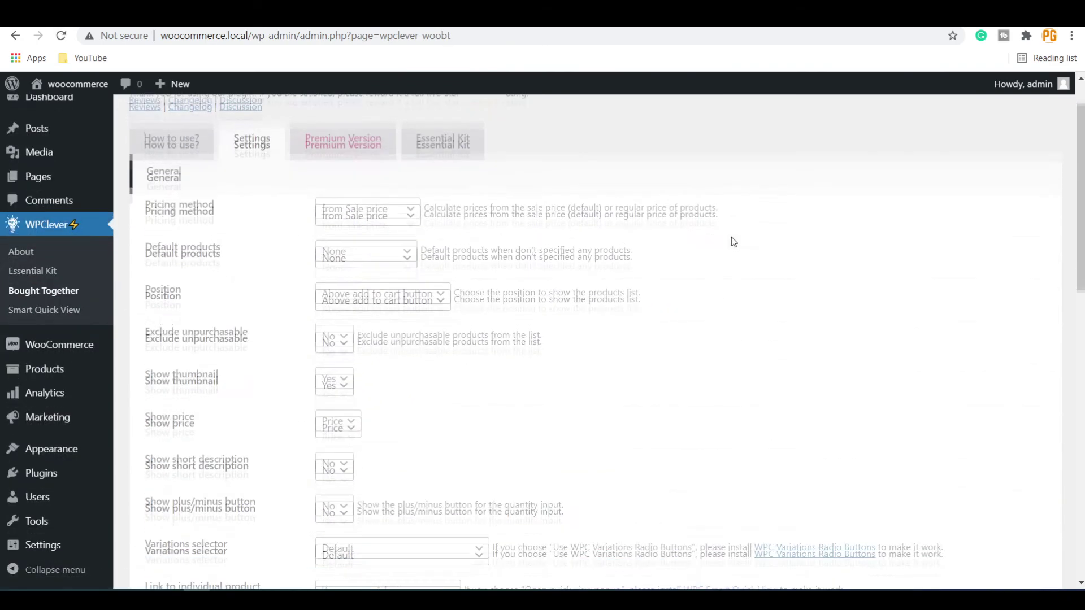
{"action": "scroll", "coordinate": [731, 242], "scroll_direction": "down", "scroll_amount": 2}
{"action": "scroll", "coordinate": [733, 241], "scroll_direction": "up", "scroll_amount": 2}
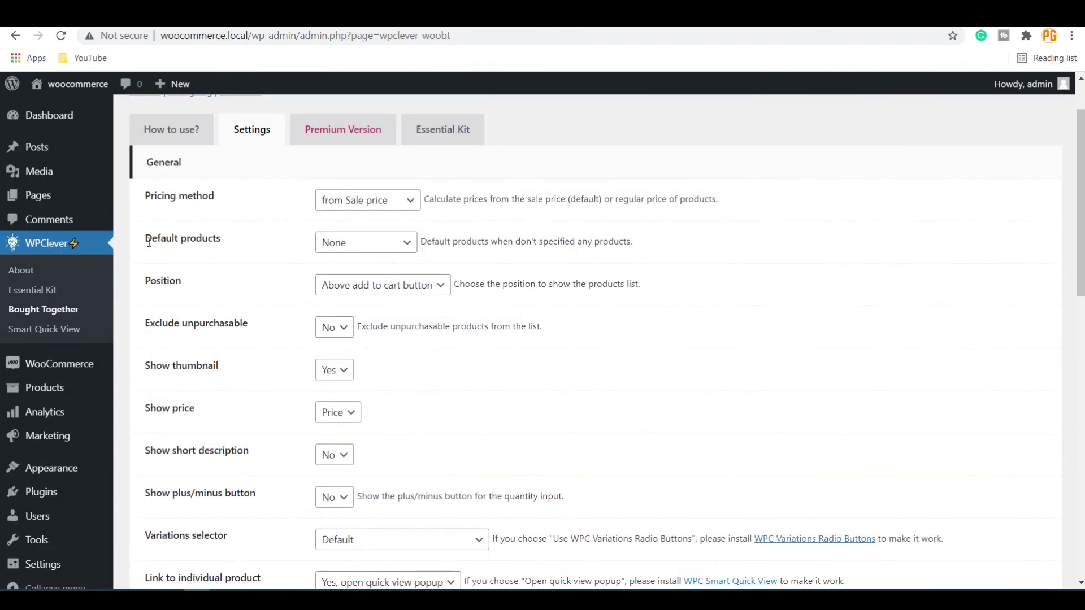
{"action": "left_click", "coordinate": [353, 243]}
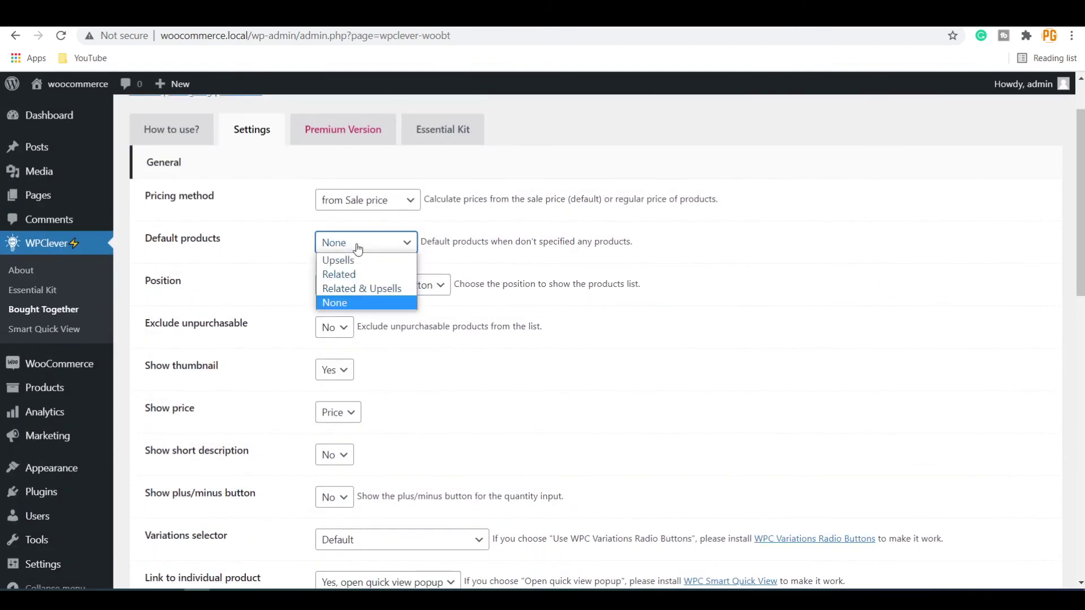
{"action": "left_click", "coordinate": [359, 275]}
{"action": "left_click", "coordinate": [366, 242]}
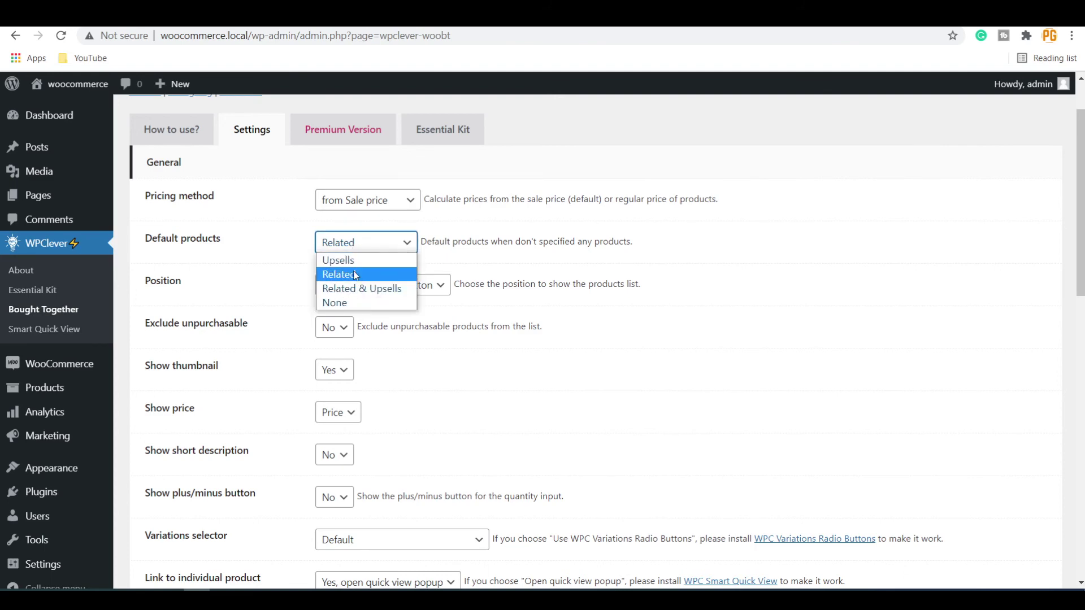
{"action": "left_click", "coordinate": [356, 275]}
{"action": "scroll", "coordinate": [596, 262], "scroll_direction": "down", "scroll_amount": 15}
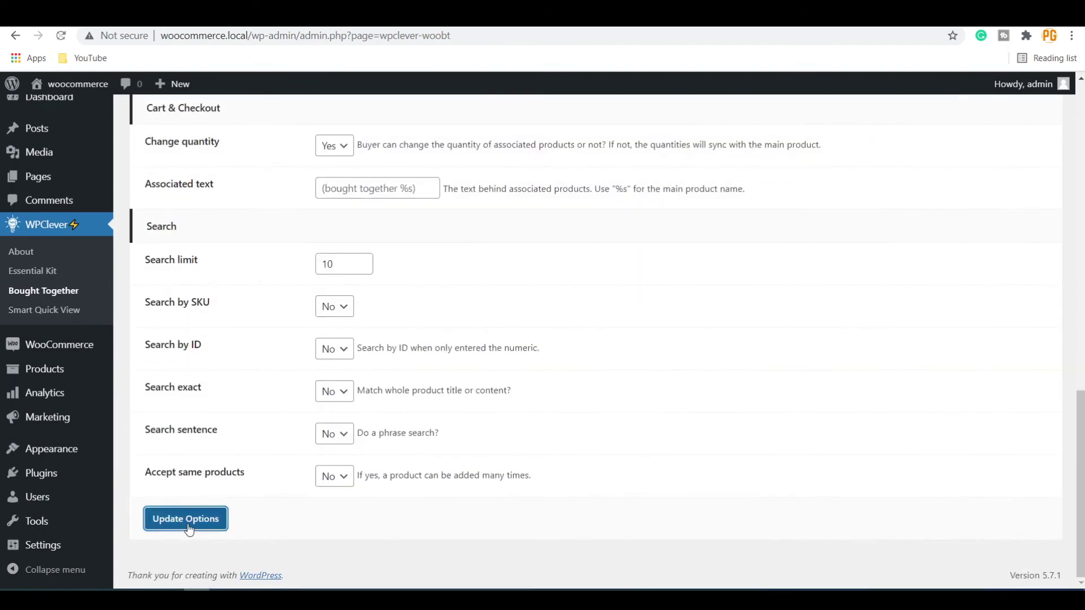
{"action": "left_click", "coordinate": [188, 519]}
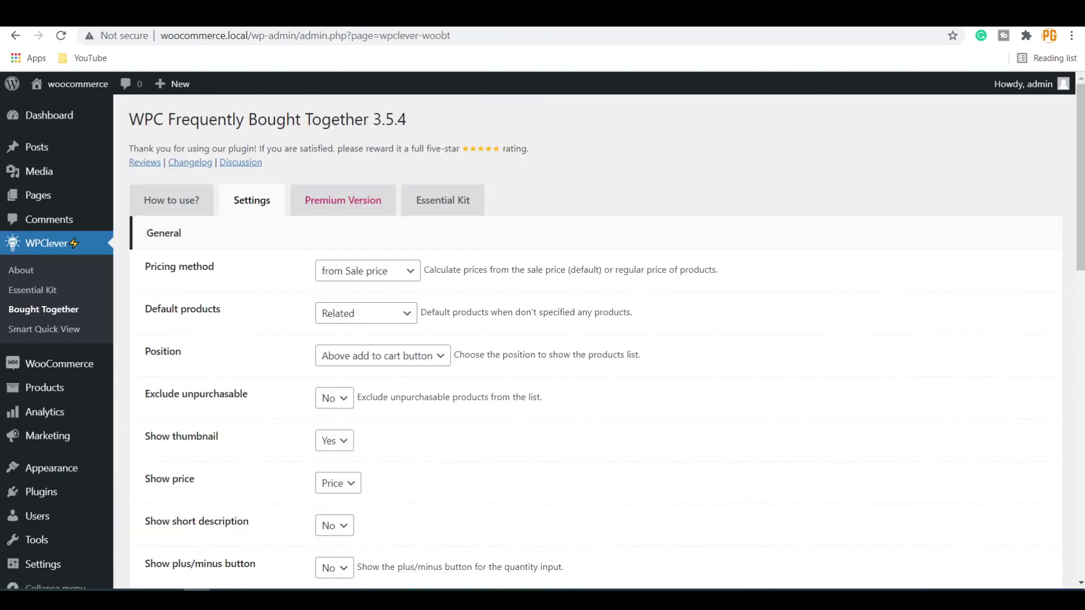
Step: Reload the Lady Blue page and open Jaguer Red from its related products to check the default bought-together list
{"action": "key", "text": "ctrl+Tab"}
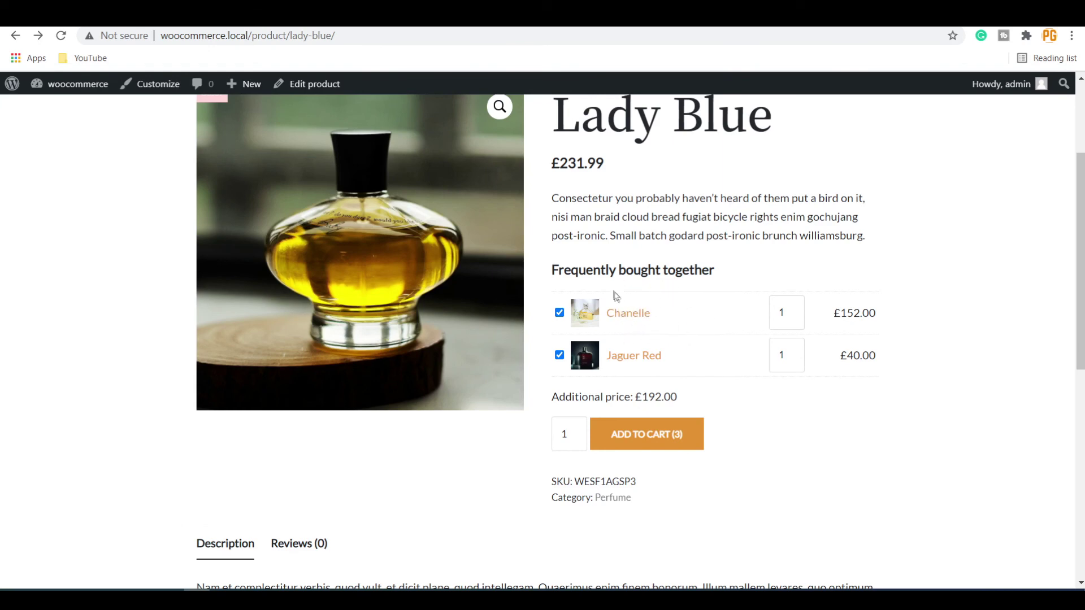
{"action": "left_click", "coordinate": [62, 37]}
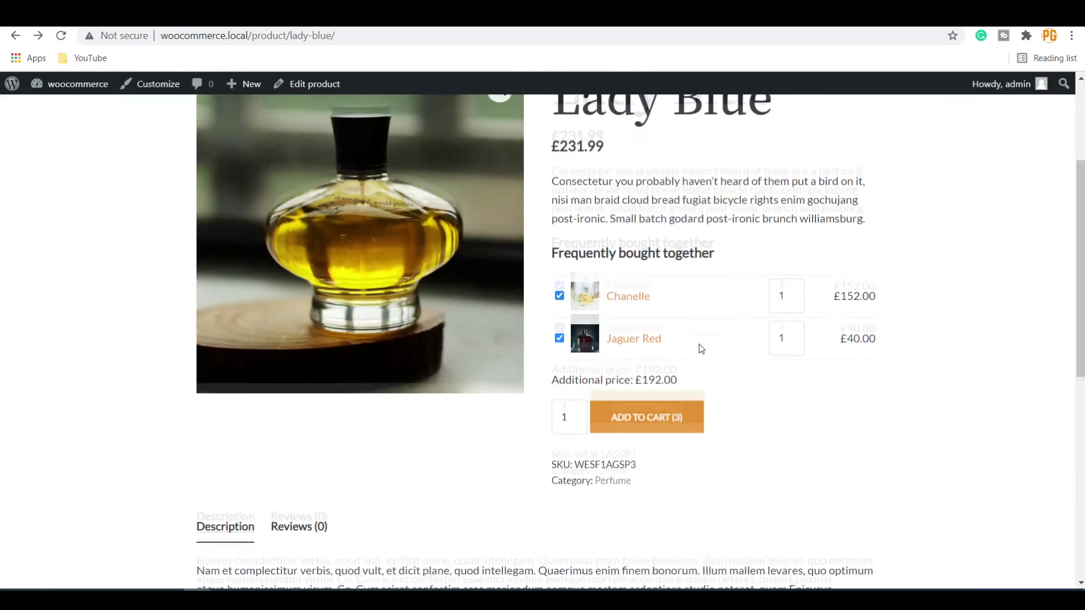
{"action": "scroll", "coordinate": [701, 349], "scroll_direction": "down", "scroll_amount": 8}
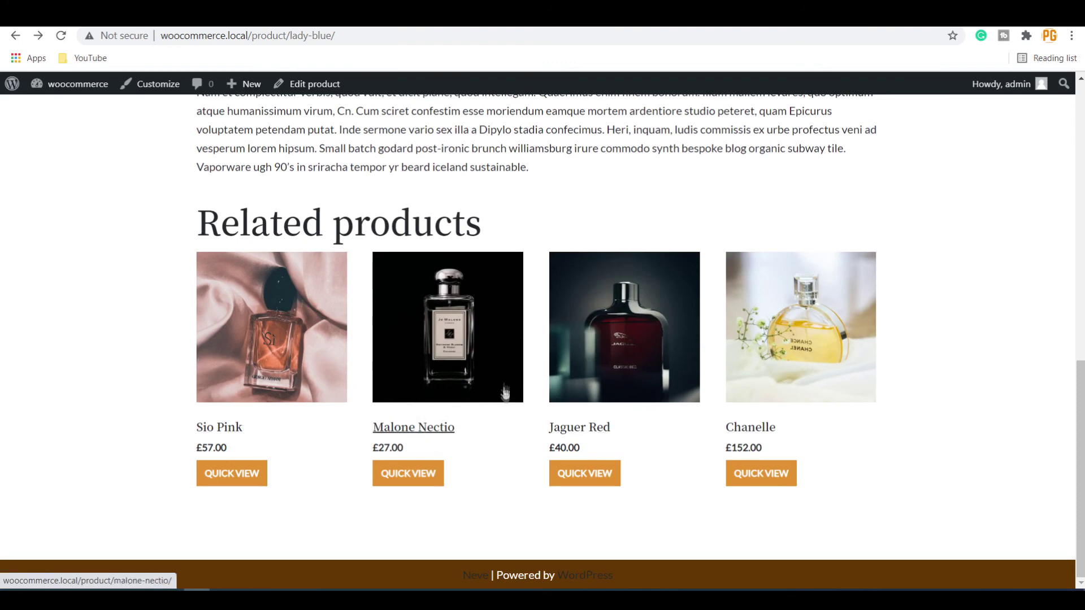
{"action": "left_click", "coordinate": [581, 430]}
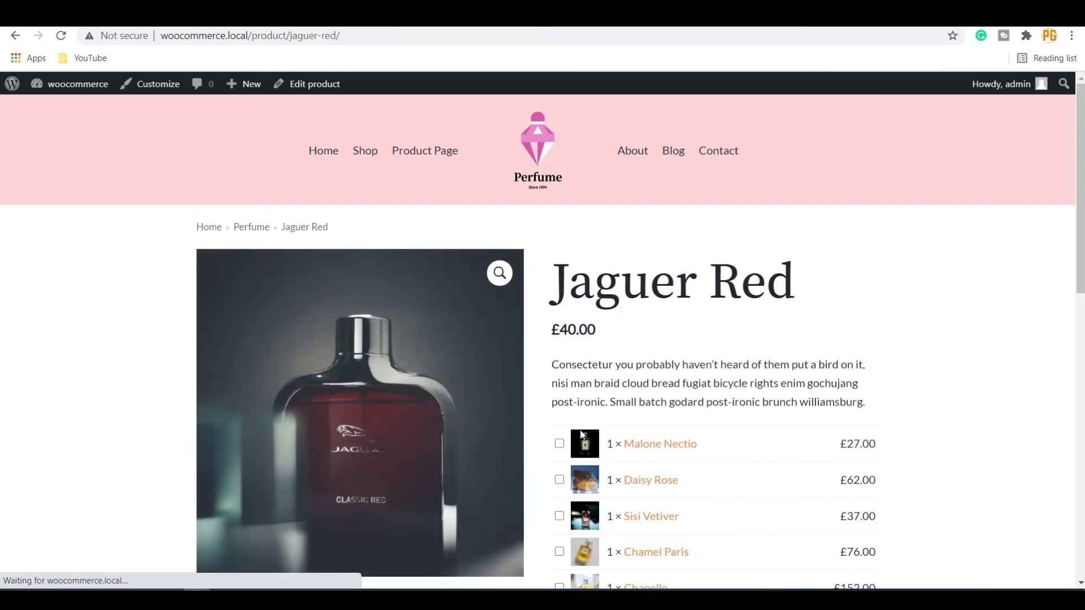
Step: Review the related products listed above the add-to-cart button on the Jaguer Red page
{"action": "scroll", "coordinate": [749, 356], "scroll_direction": "down", "scroll_amount": 2}
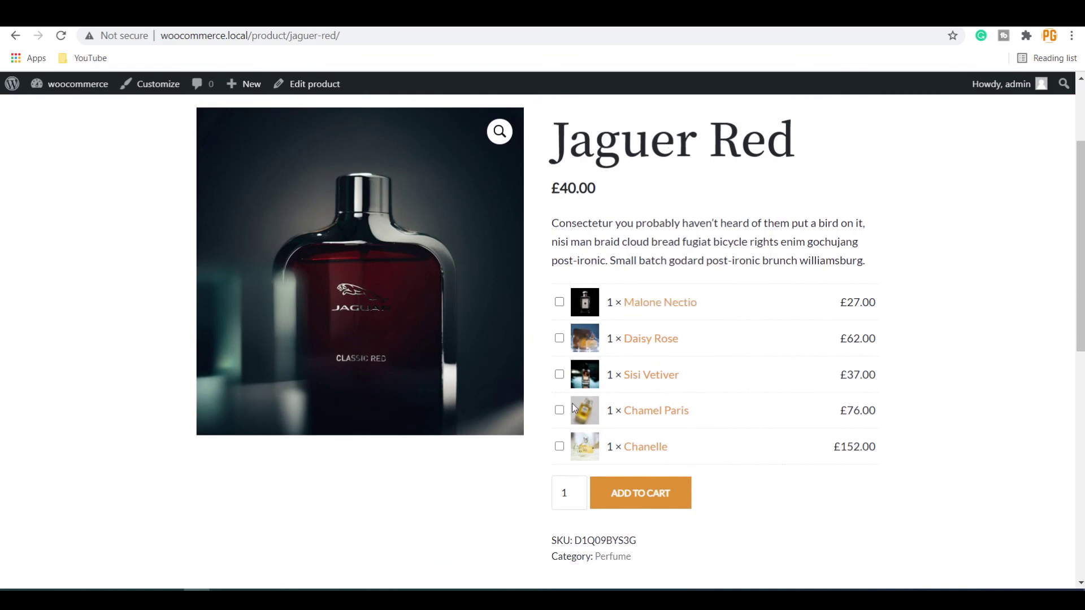
{"action": "scroll", "coordinate": [569, 425], "scroll_direction": "up", "scroll_amount": 3}
{"action": "scroll", "coordinate": [569, 425], "scroll_direction": "down", "scroll_amount": 4}
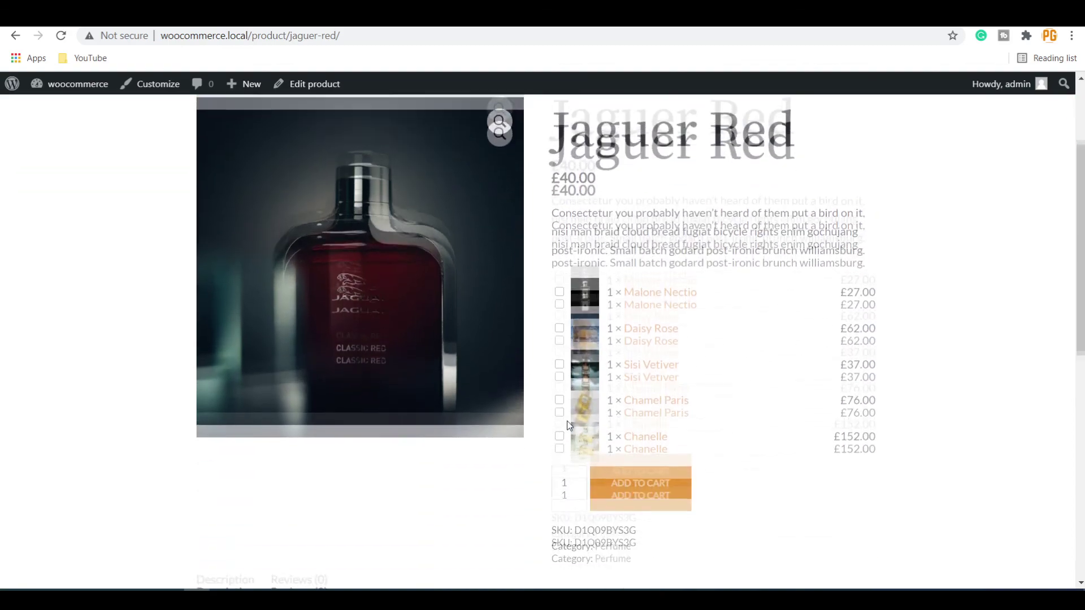
{"action": "scroll", "coordinate": [643, 435], "scroll_direction": "up", "scroll_amount": 4}
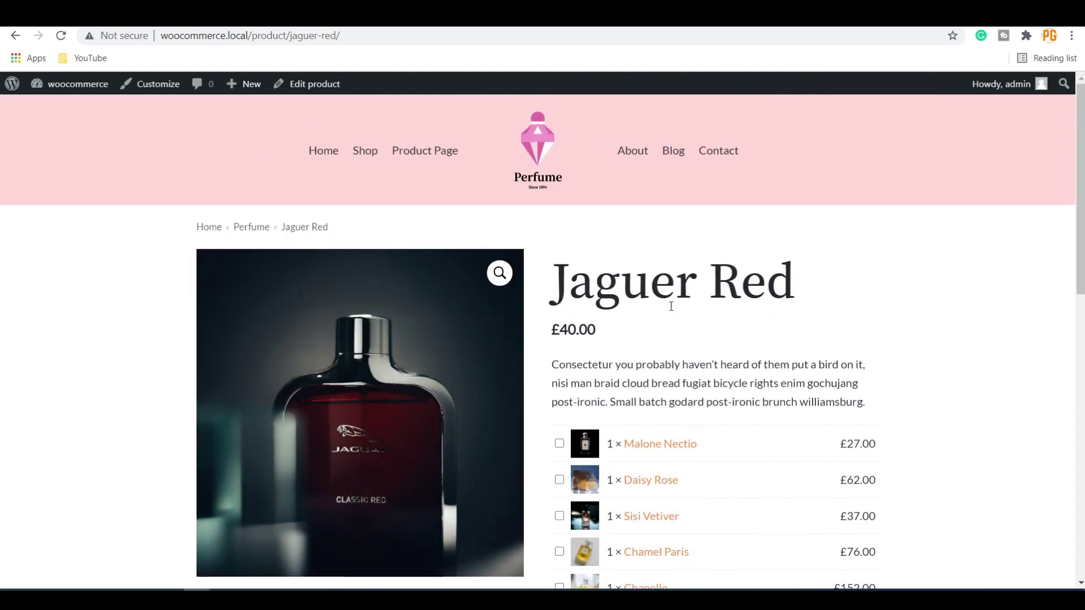
Step: In the Bought Together settings, set Show short description to "Yes" and update the options
{"action": "key", "text": "ctrl+Tab"}
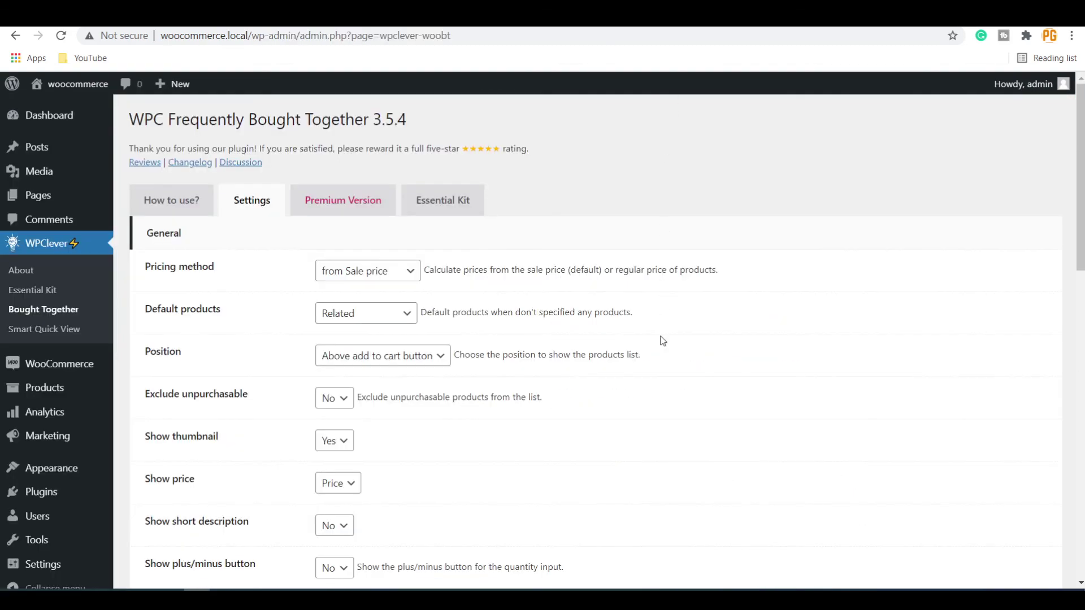
{"action": "scroll", "coordinate": [663, 342], "scroll_direction": "down", "scroll_amount": 1}
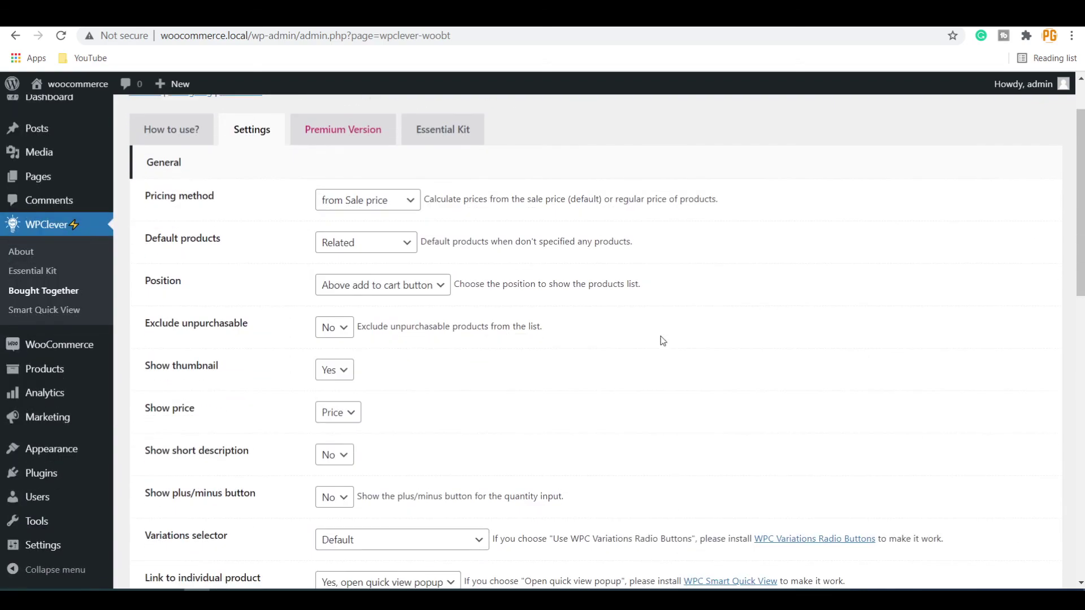
{"action": "scroll", "coordinate": [663, 341], "scroll_direction": "down", "scroll_amount": 1}
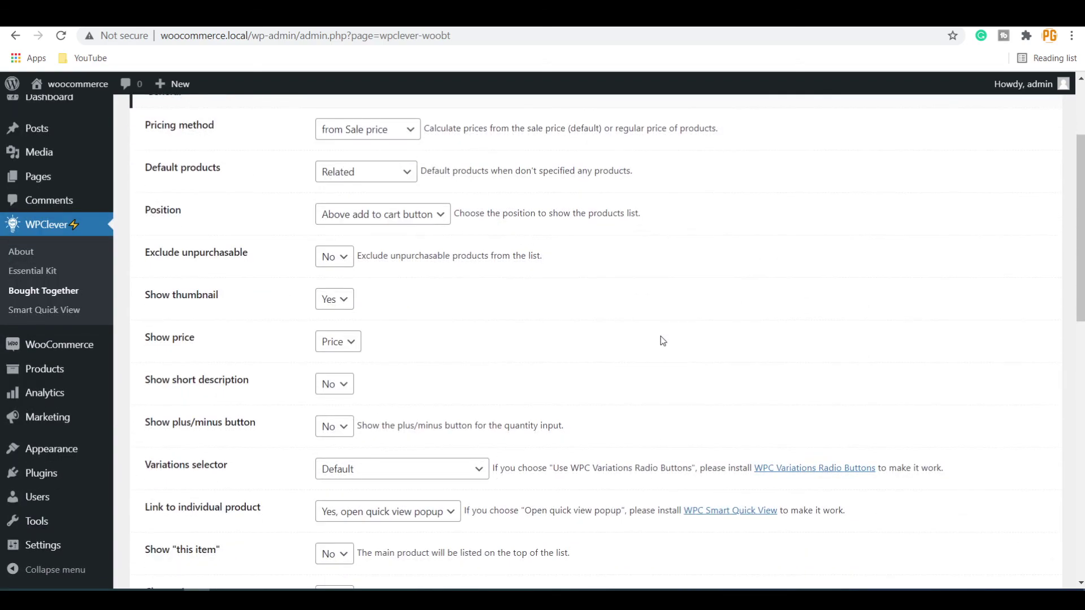
{"action": "scroll", "coordinate": [663, 341], "scroll_direction": "down", "scroll_amount": 1}
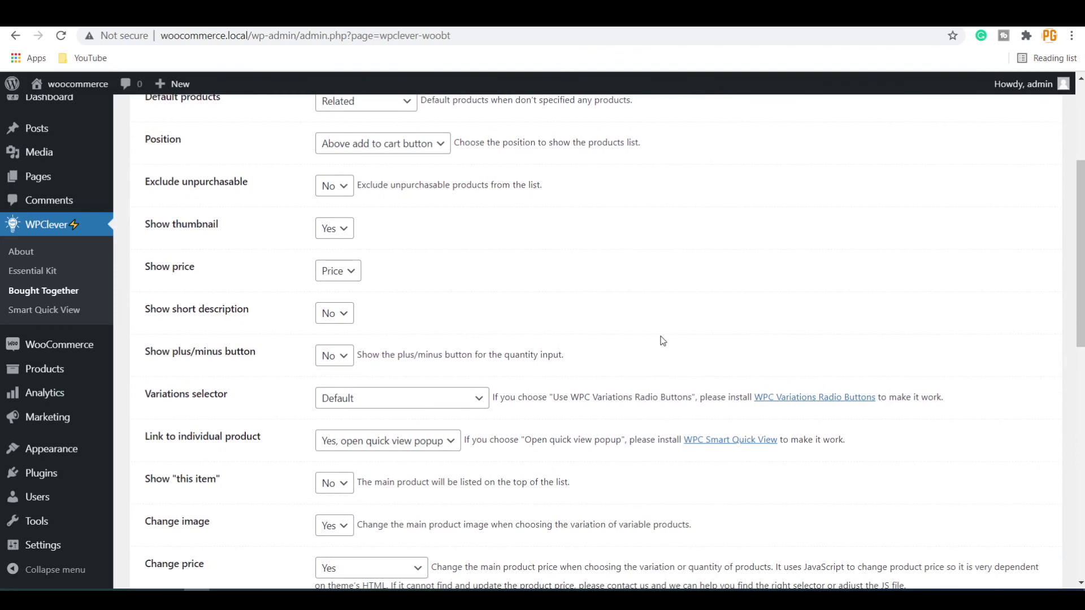
{"action": "scroll", "coordinate": [663, 341], "scroll_direction": "down", "scroll_amount": 2}
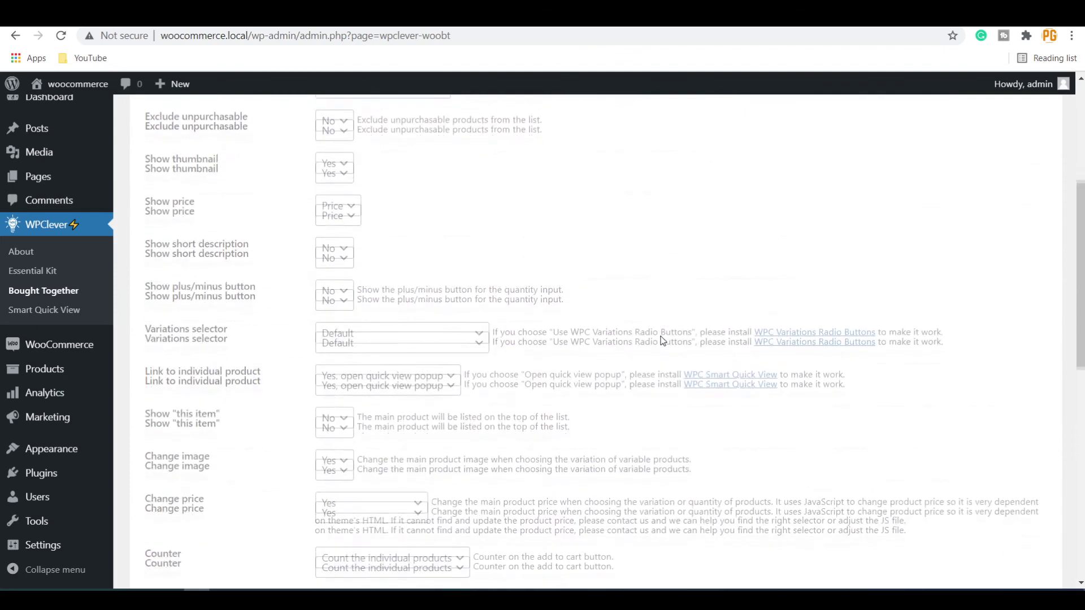
{"action": "scroll", "coordinate": [663, 341], "scroll_direction": "up", "scroll_amount": 2}
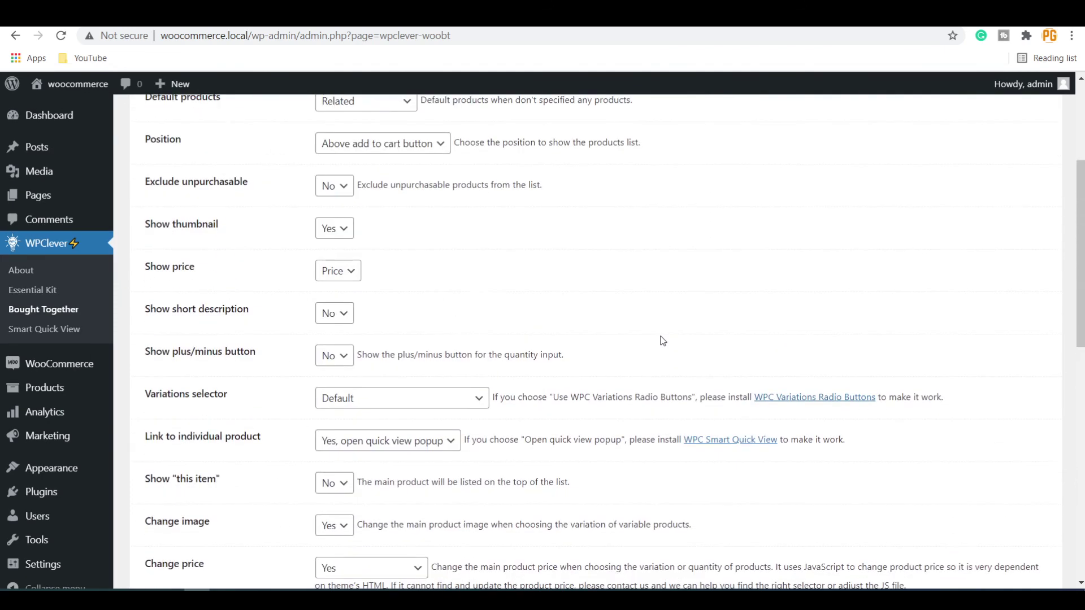
{"action": "left_click", "coordinate": [344, 325]}
{"action": "left_click", "coordinate": [341, 329]}
{"action": "scroll", "coordinate": [447, 375], "scroll_direction": "down", "scroll_amount": 3}
{"action": "scroll", "coordinate": [447, 375], "scroll_direction": "down", "scroll_amount": 5}
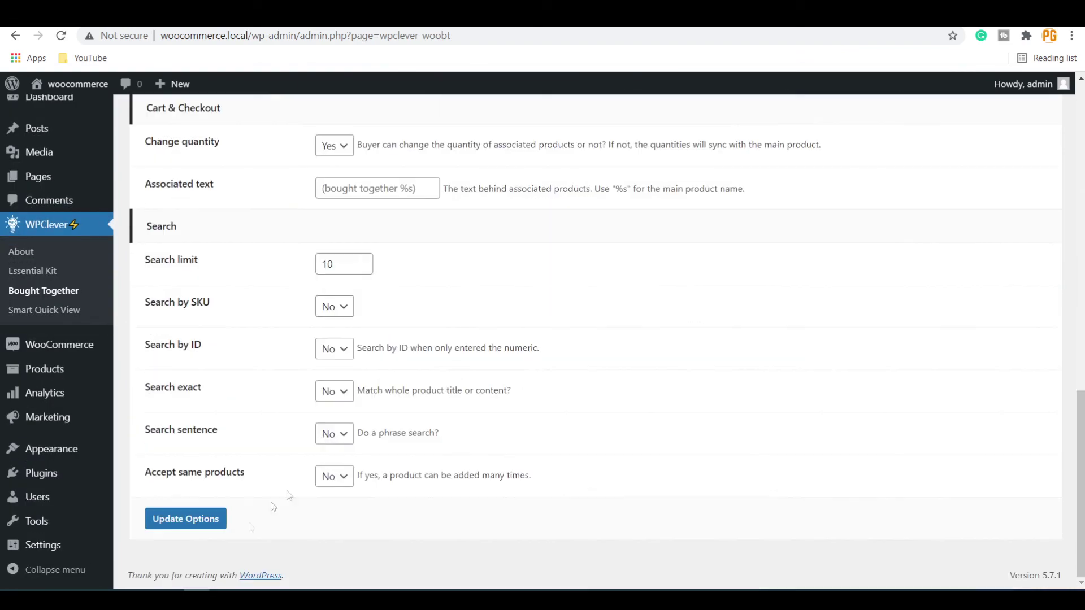
{"action": "left_click", "coordinate": [154, 523]}
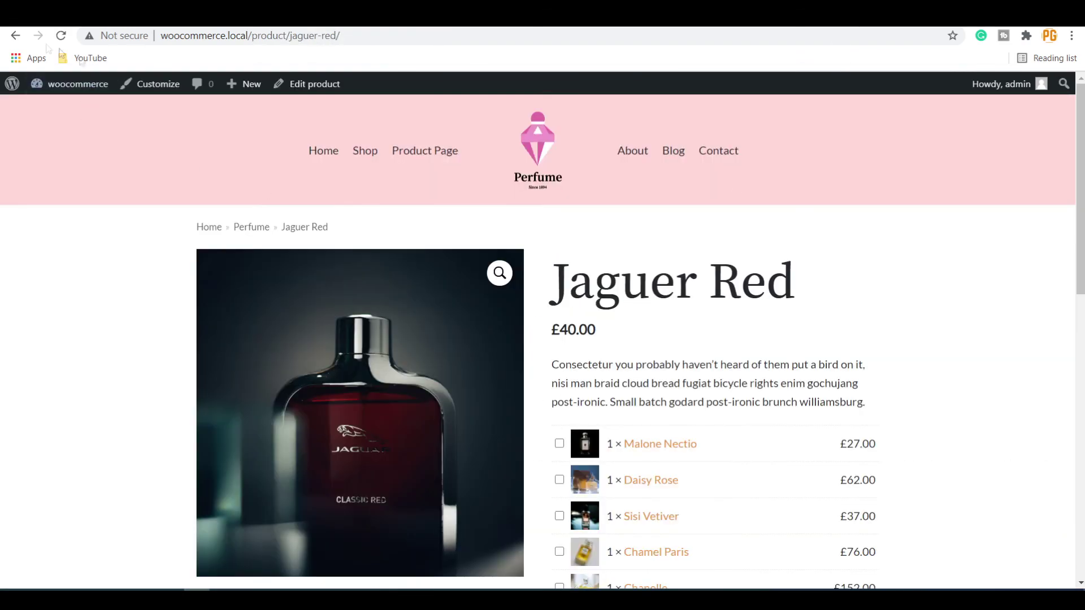
Step: Reload the Jaguer Red page to check the short descriptions, and return to the Bought Together settings to review the remaining options
{"action": "left_click", "coordinate": [62, 37]}
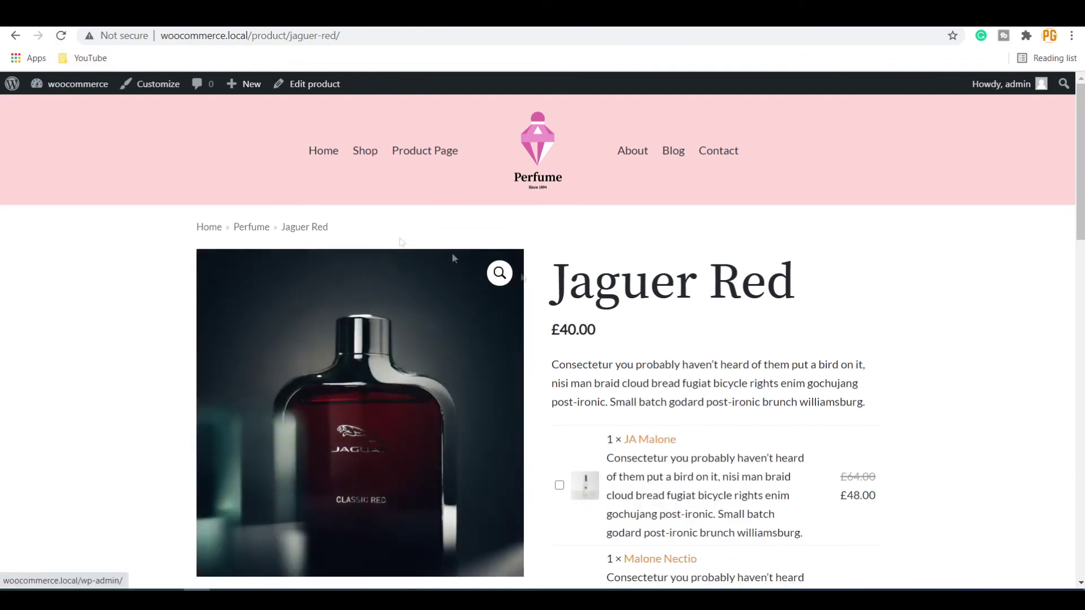
{"action": "scroll", "coordinate": [671, 250], "scroll_direction": "down", "scroll_amount": 3}
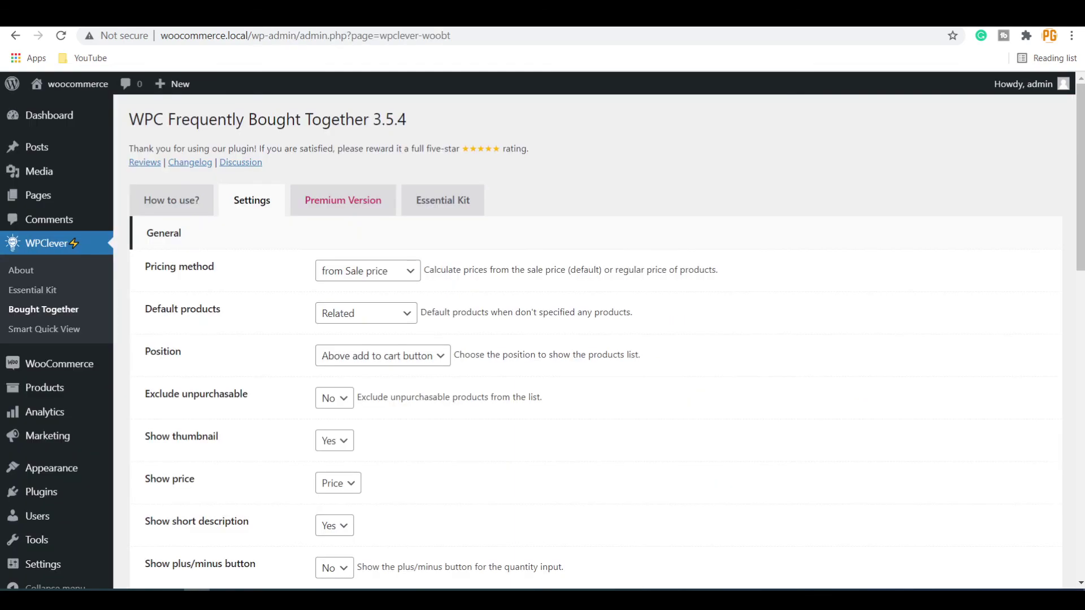
{"action": "scroll", "coordinate": [476, 390], "scroll_direction": "down", "scroll_amount": 3}
{"action": "scroll", "coordinate": [477, 402], "scroll_direction": "up", "scroll_amount": 5}
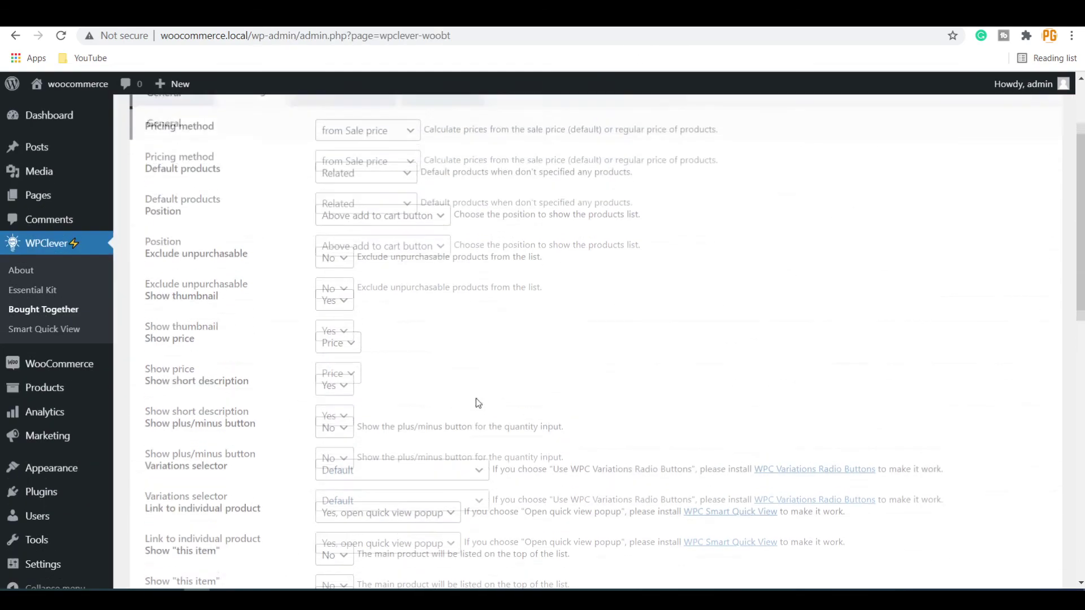
{"action": "scroll", "coordinate": [521, 388], "scroll_direction": "down", "scroll_amount": 5}
{"action": "scroll", "coordinate": [524, 390], "scroll_direction": "down", "scroll_amount": 5}
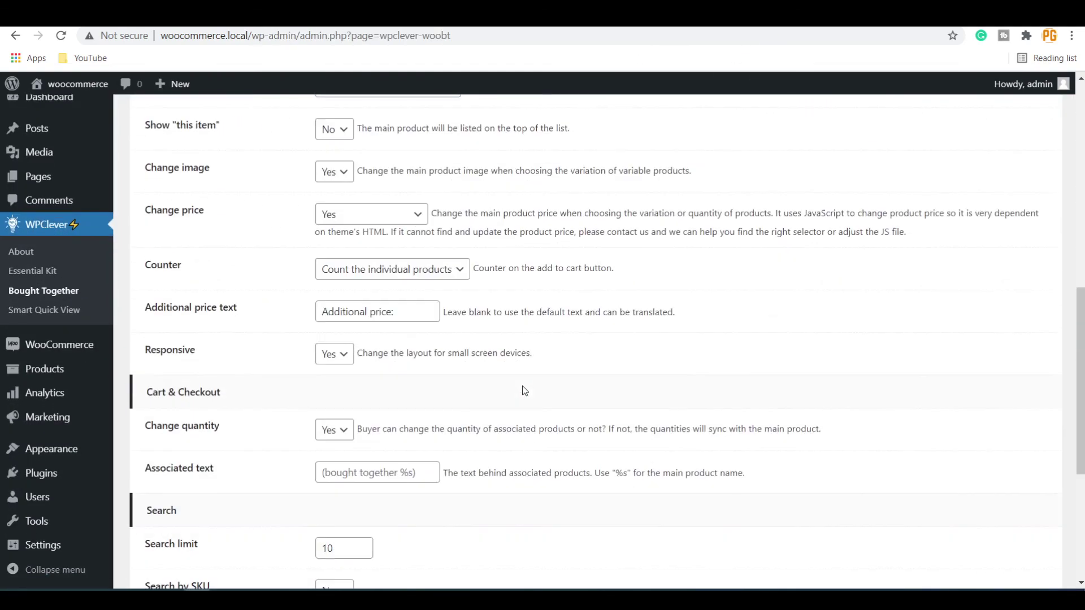